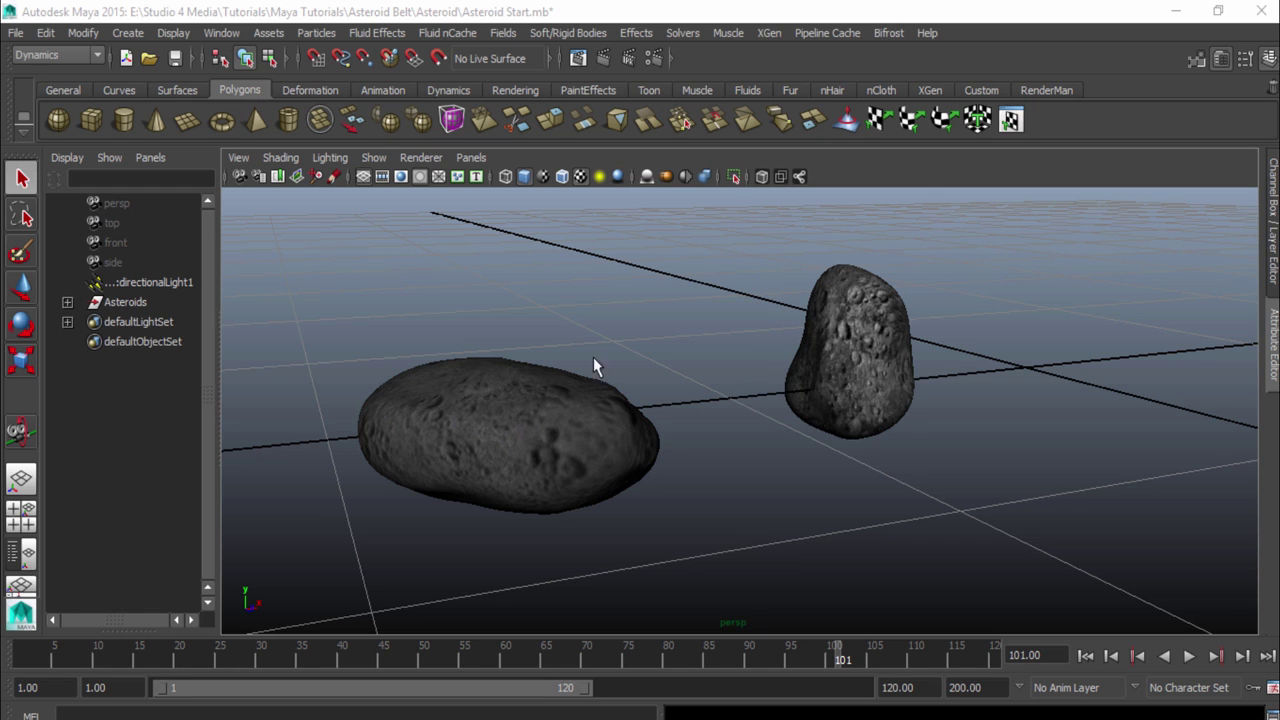
- Close the Render View and check asteroid_1 and Asteroid_2 inside the Asteroids group in the Outliner
left_click(608, 60)
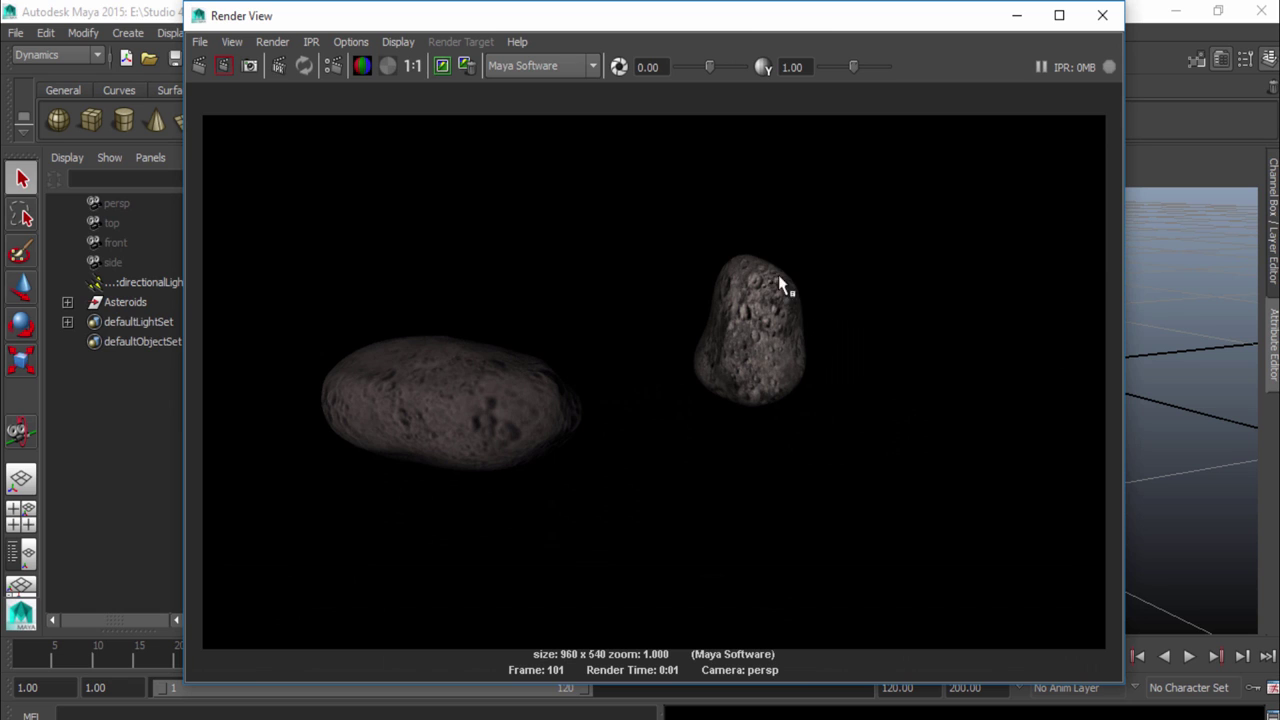
left_click(1102, 15)
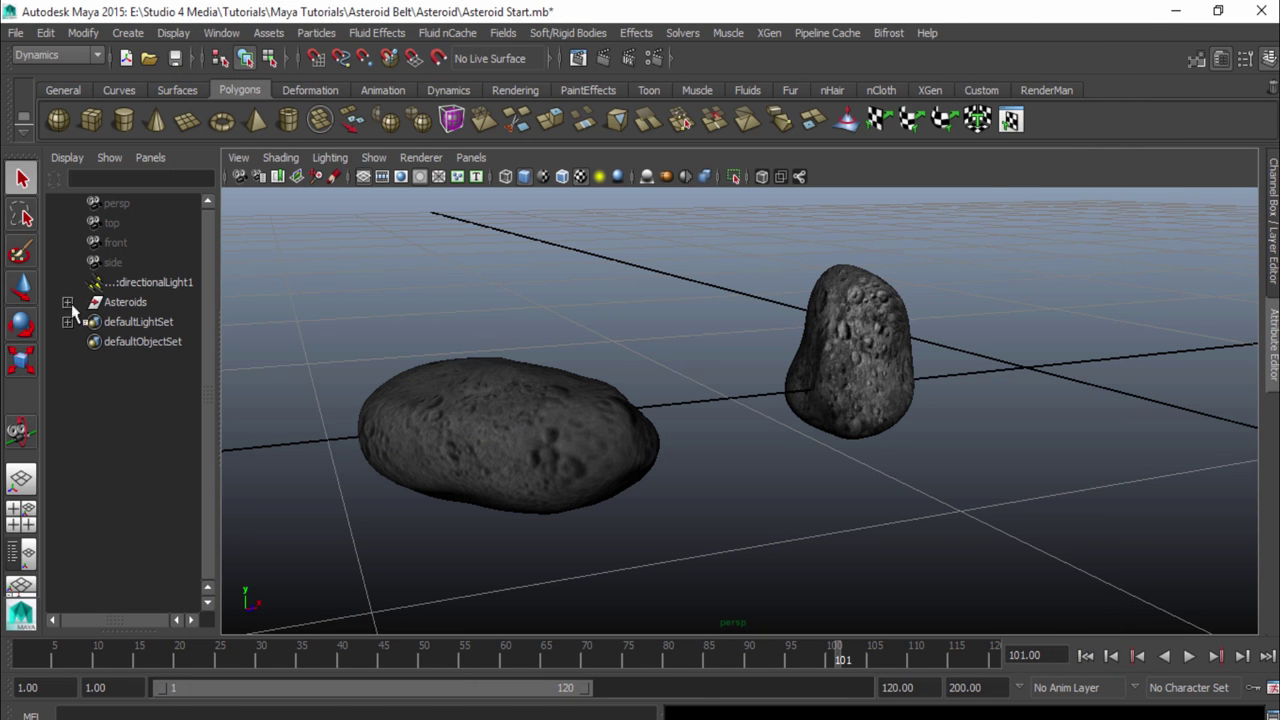
left_click(126, 304)
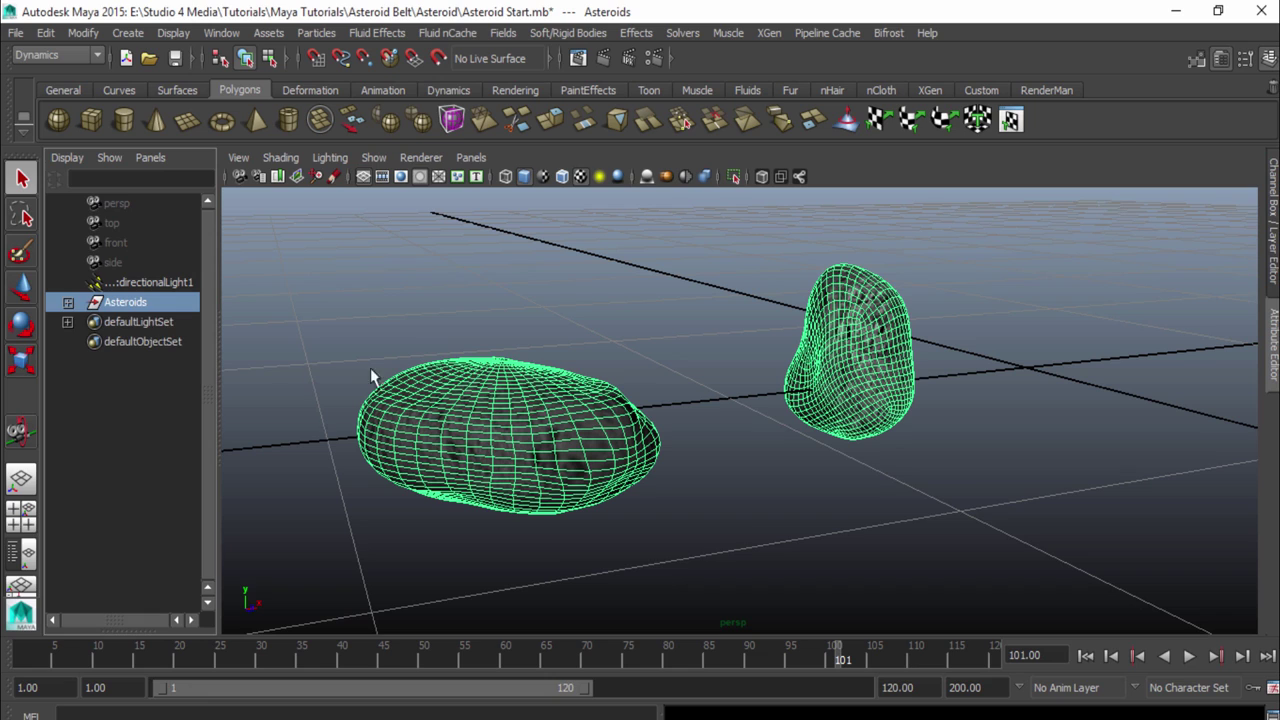
left_click(67, 302)
left_click(160, 321)
left_click(155, 341)
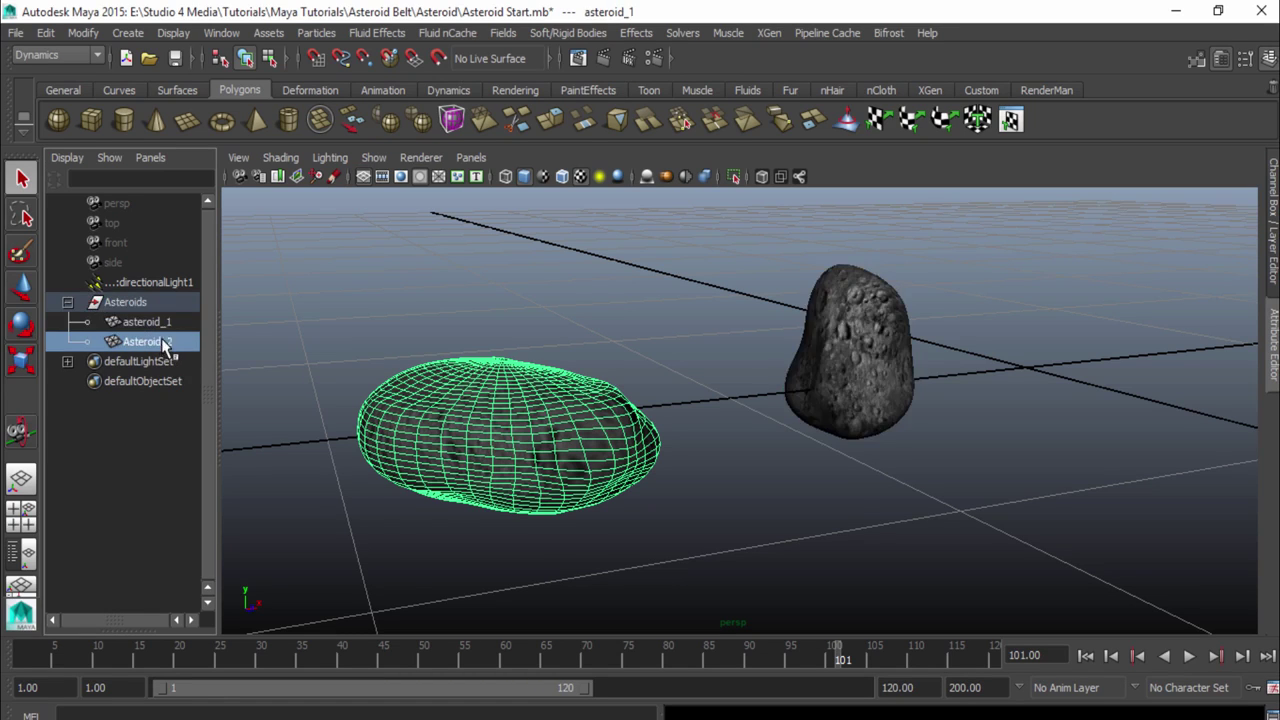
left_click(410, 303)
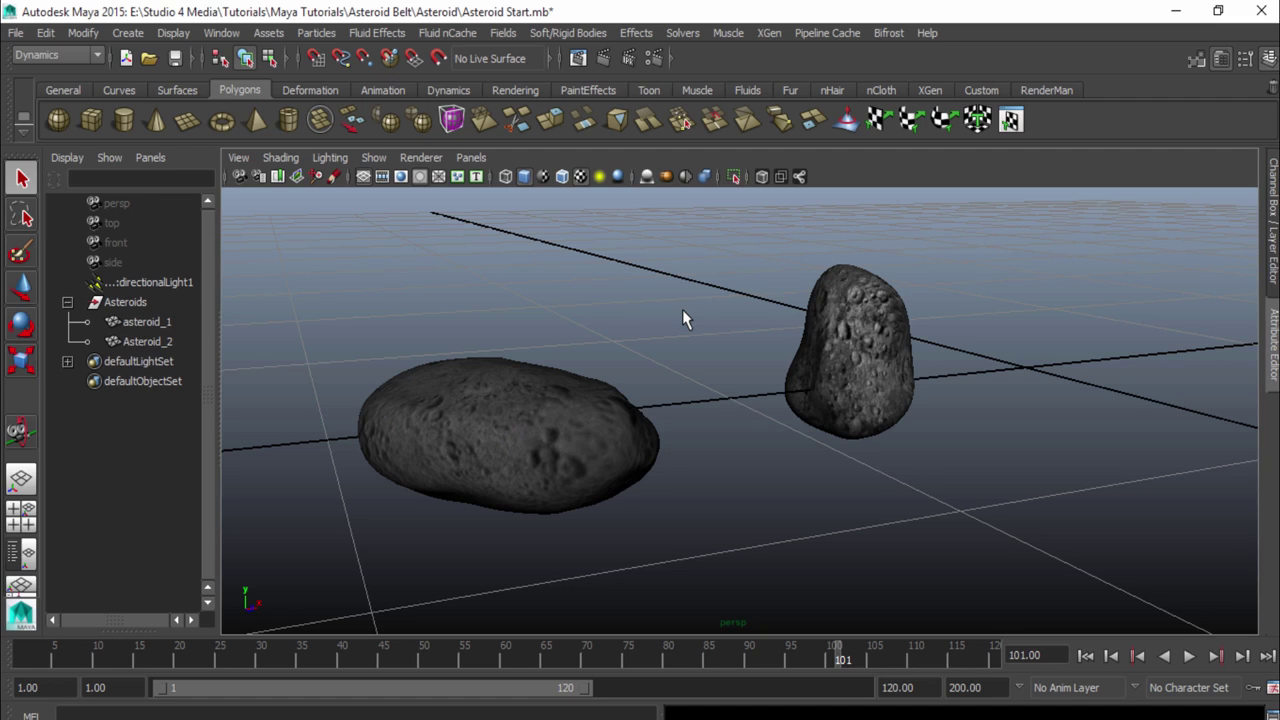
- Dolly and orbit the perspective view out to show the full grid with the asteroids at its centre
scroll(888, 380, "down", 10)
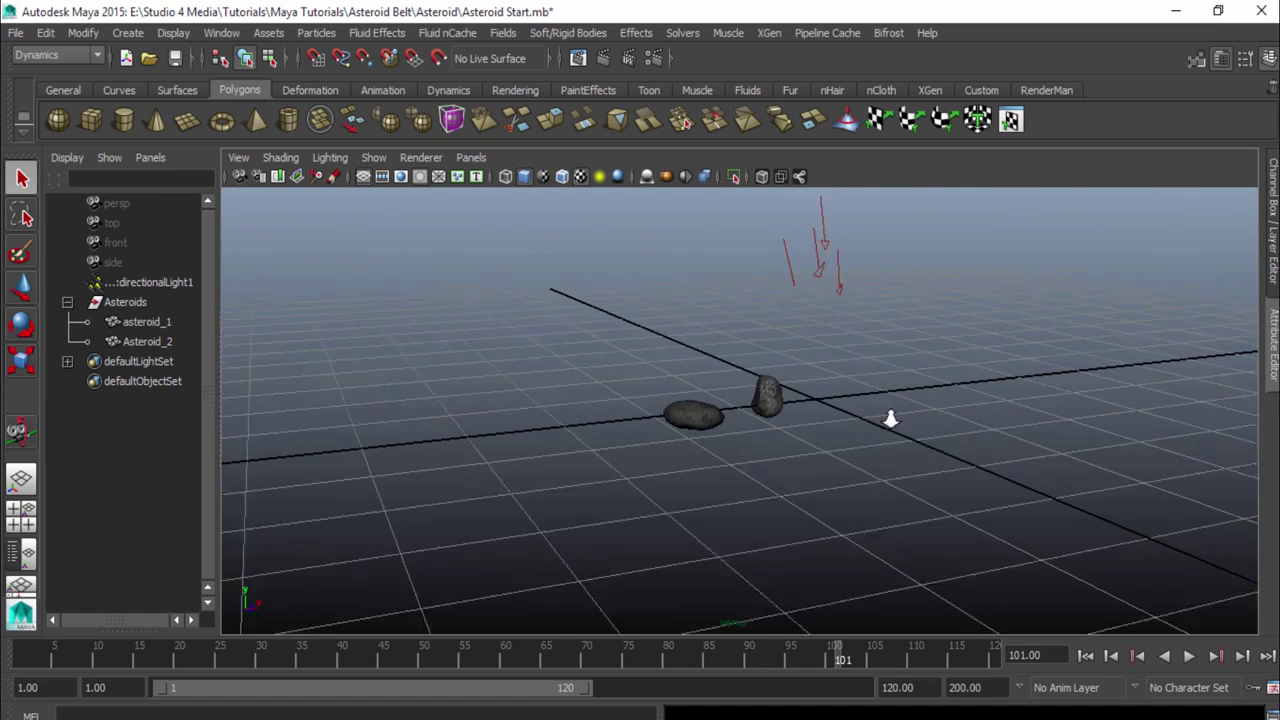
left_click_drag(926, 419, 786, 431, "alt")
scroll(623, 346, "down", 4)
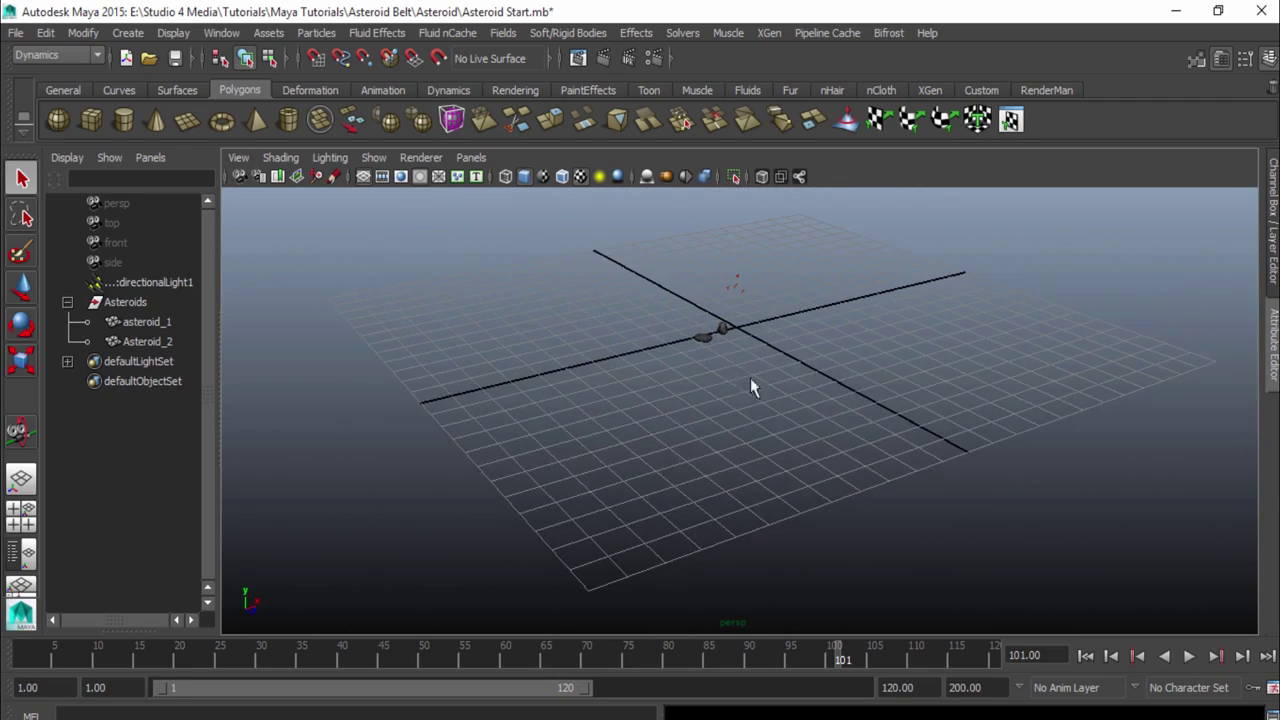
- Drag out a large, thin polygon torus ring centred on the grid
left_click(67, 303)
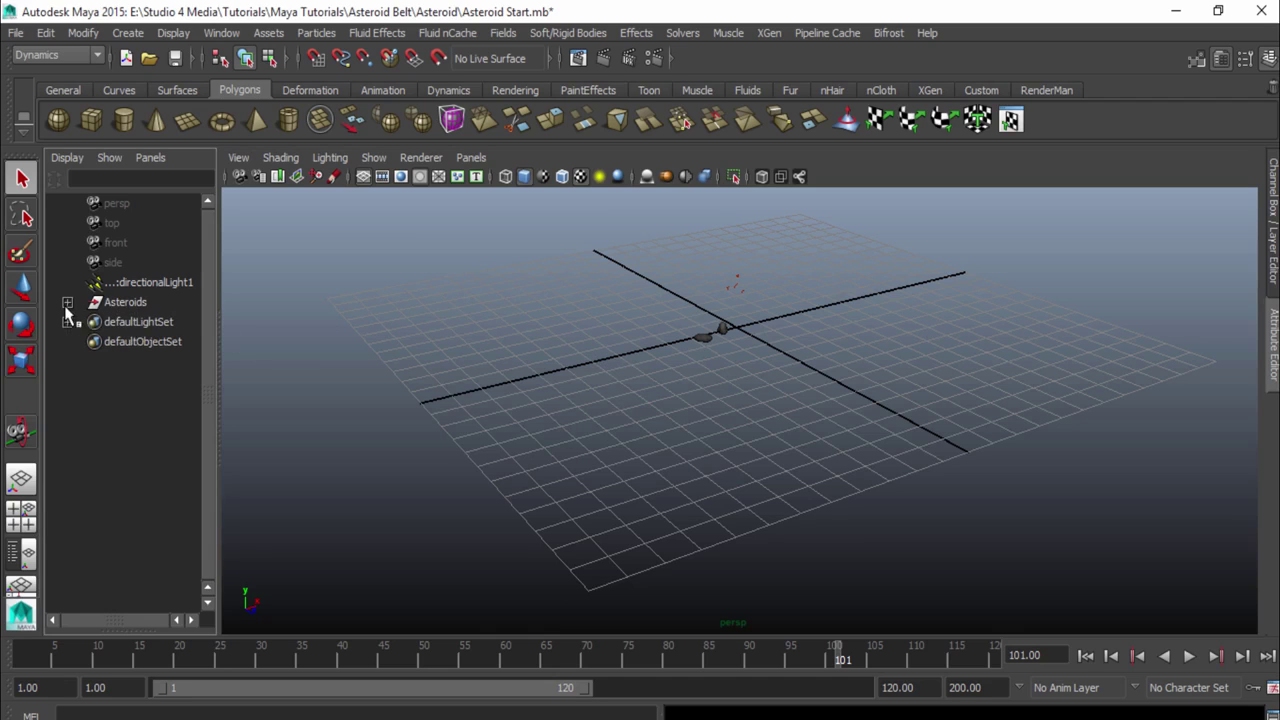
left_click_drag(646, 380, 771, 389, "alt")
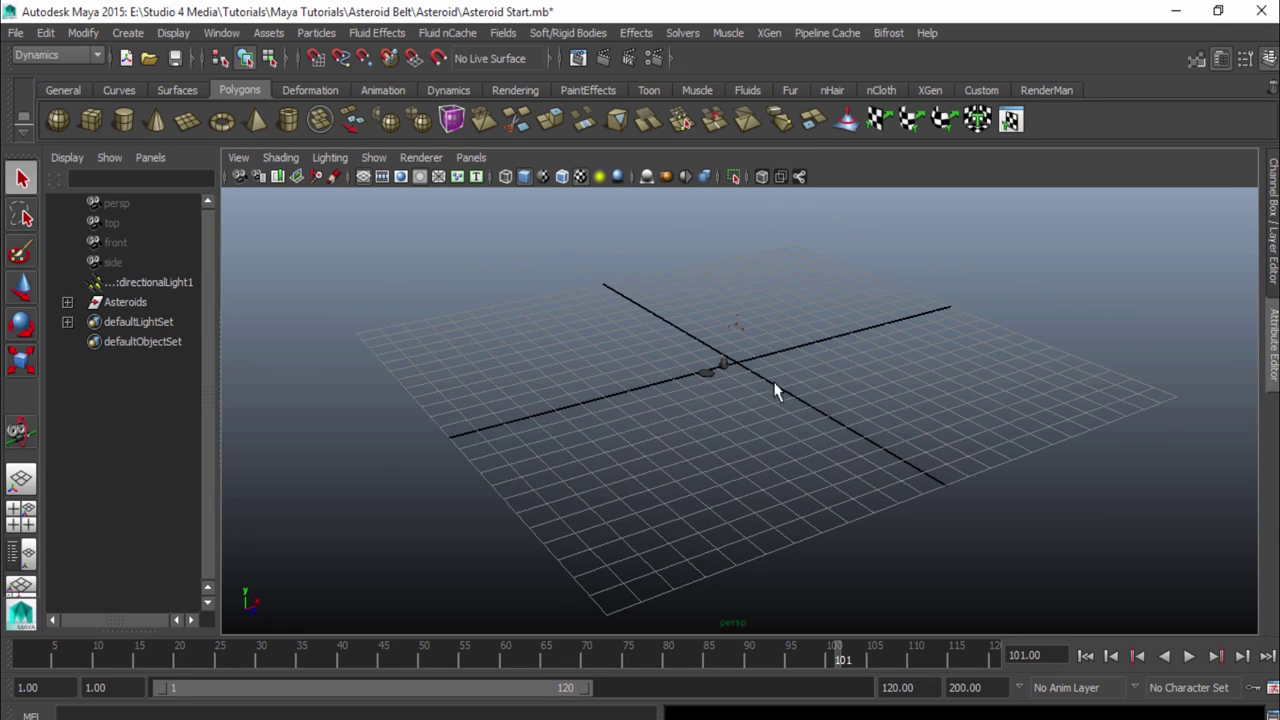
left_click(222, 120)
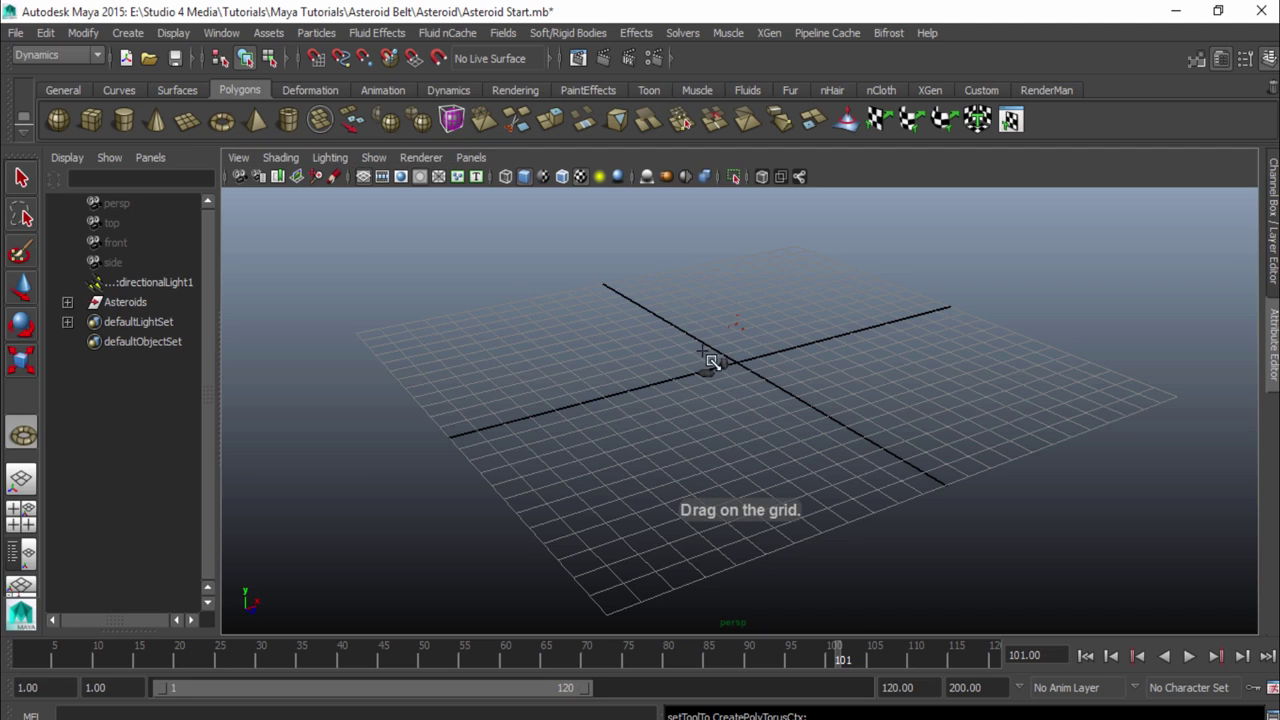
left_click_drag(711, 362, 1245, 494)
right_click_drag(1245, 494, 763, 418, "alt")
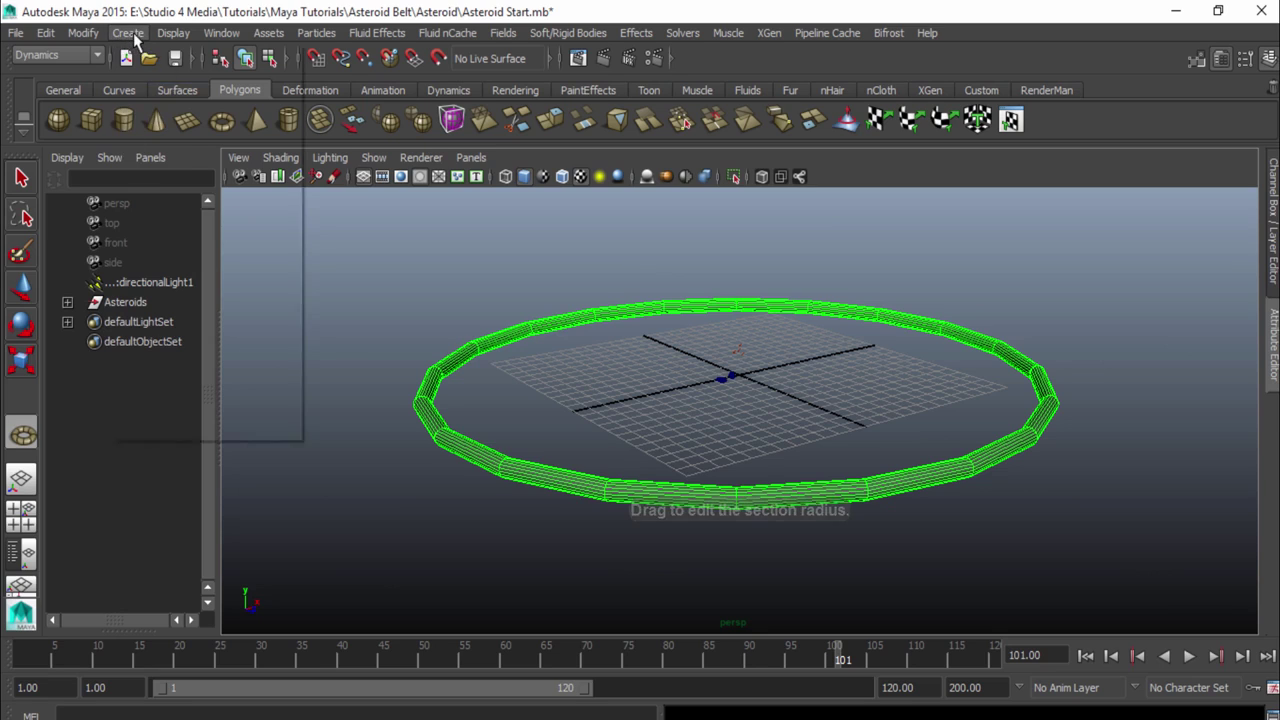
- Turn off interactive creation, place a second torus at the origin and scale it up
left_click(132, 34)
mouse_move(152, 82)
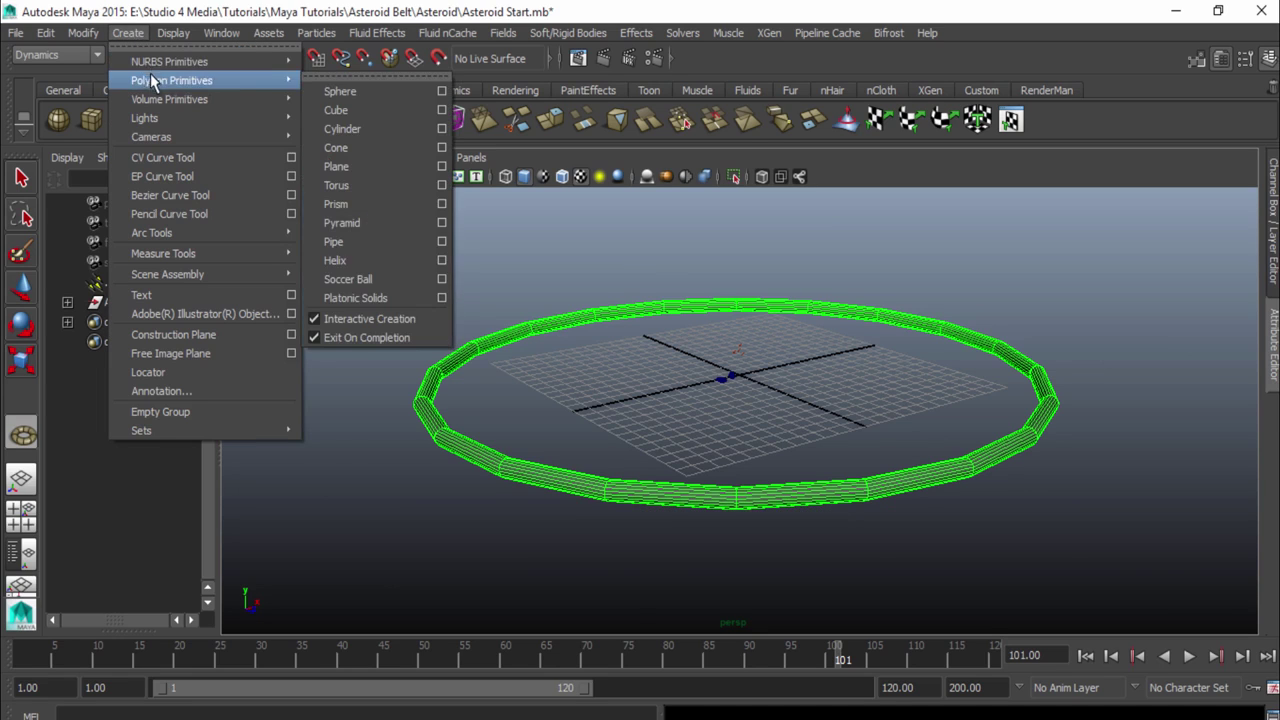
left_click(383, 317)
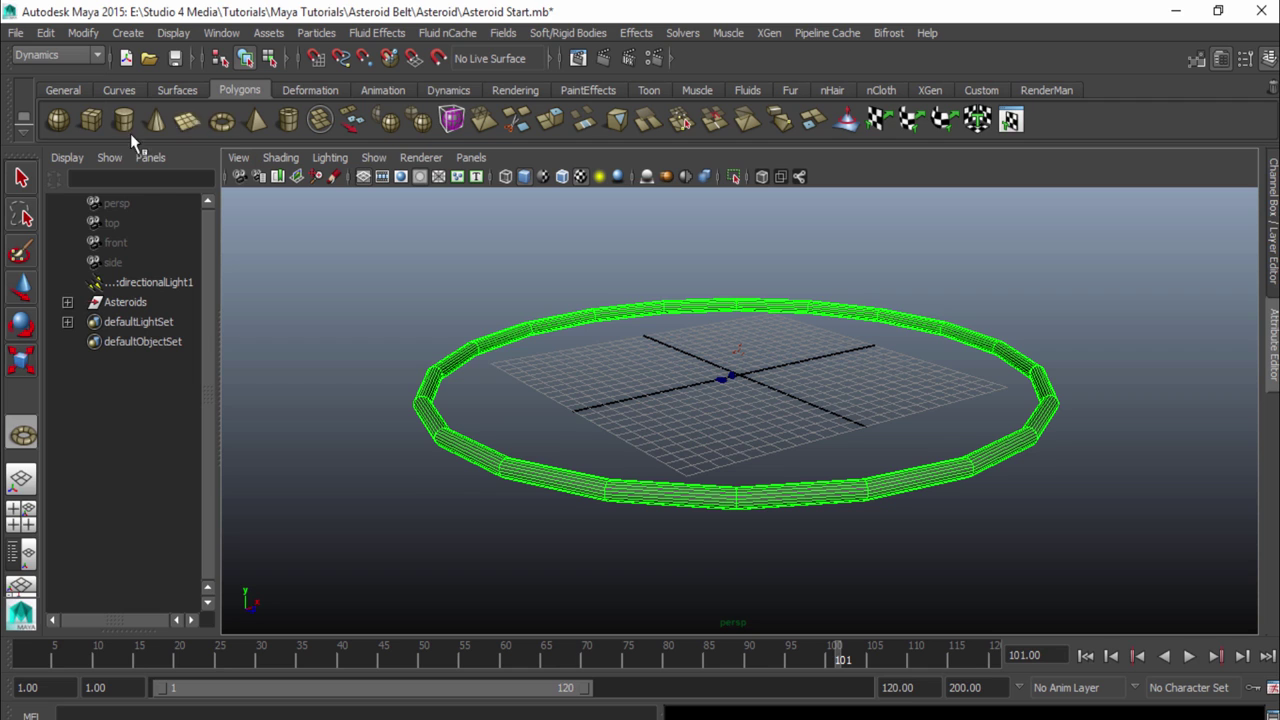
left_click(221, 120)
left_click(740, 360)
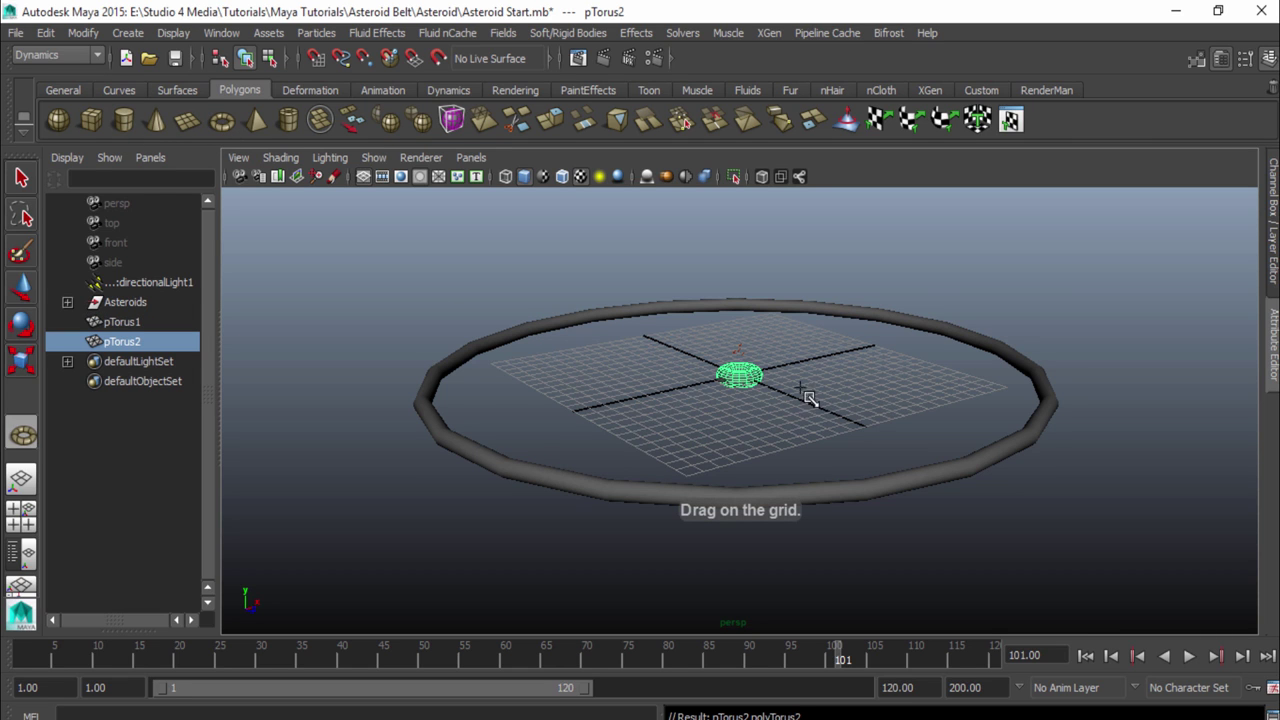
left_click(22, 178)
left_click(752, 380)
left_click_drag(752, 380, 1100, 403)
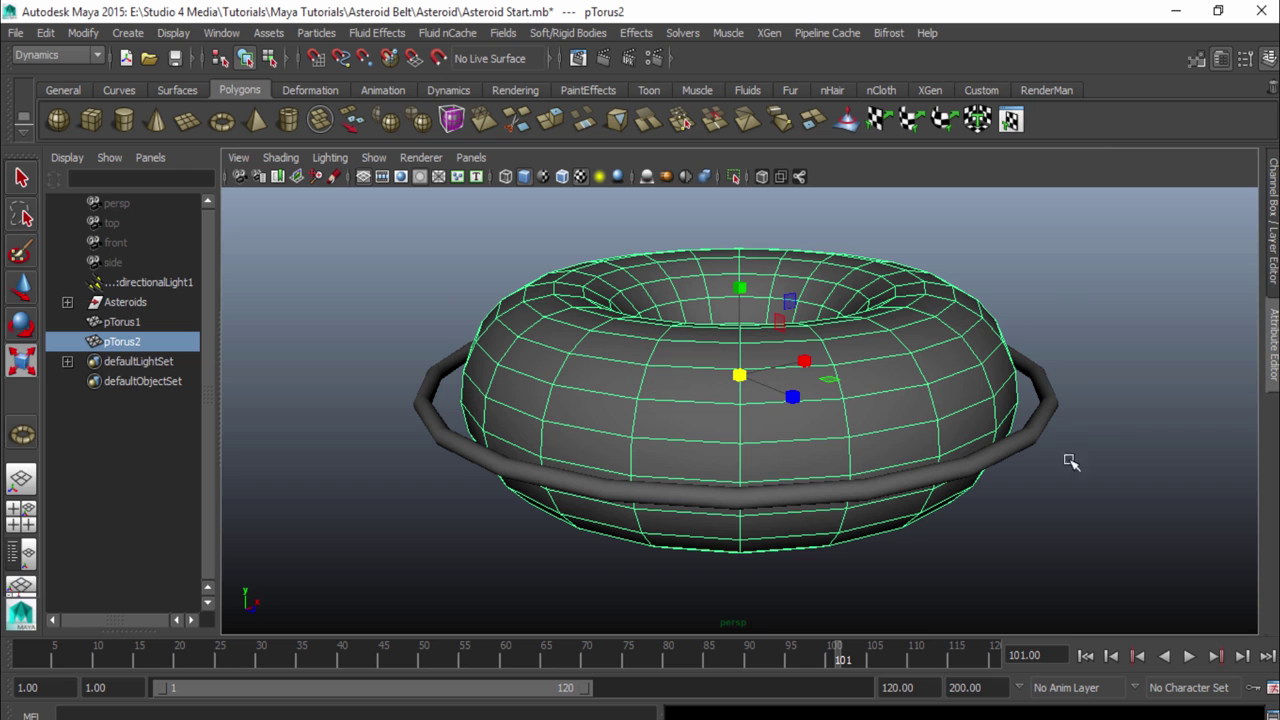
- Test a 0.01 section radius on the second torus in the Channel Box, then delete pTorus2
left_click_drag(751, 503, 591, 420, "alt")
left_click(1273, 232)
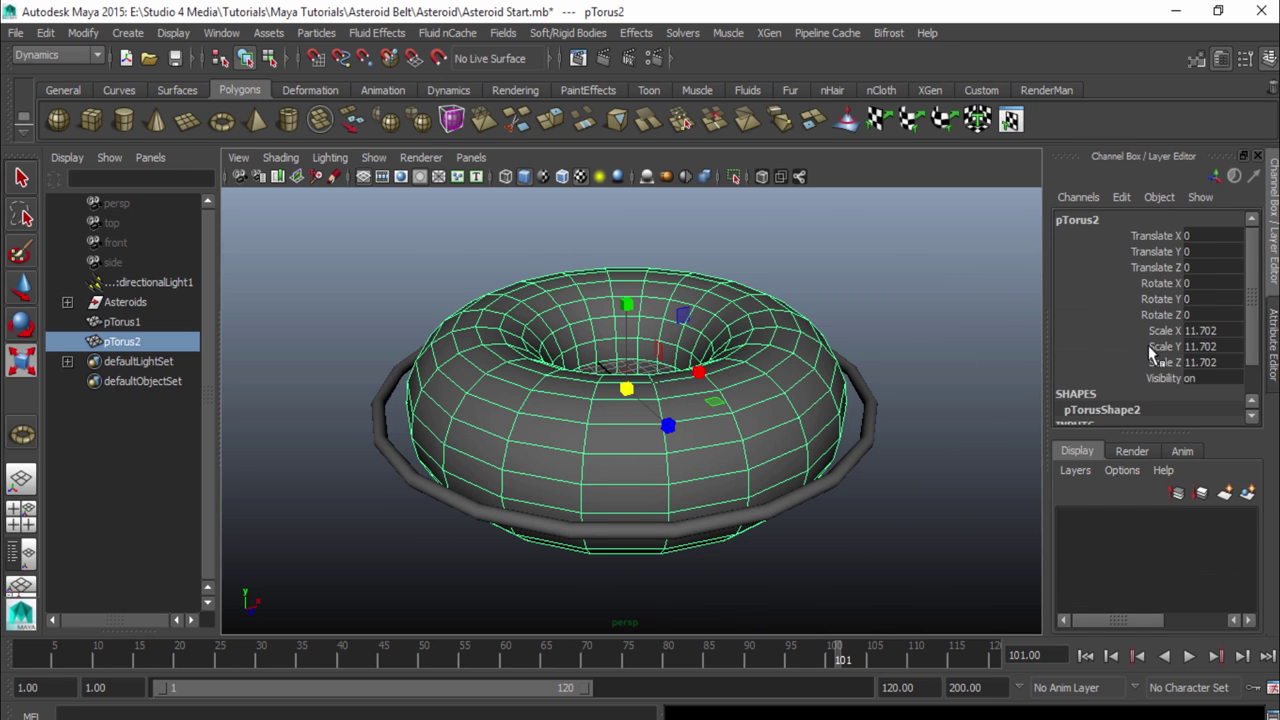
scroll(1165, 368, "down", 2)
left_click(1100, 403)
scroll(1123, 369, "down", 2)
left_click(1142, 338)
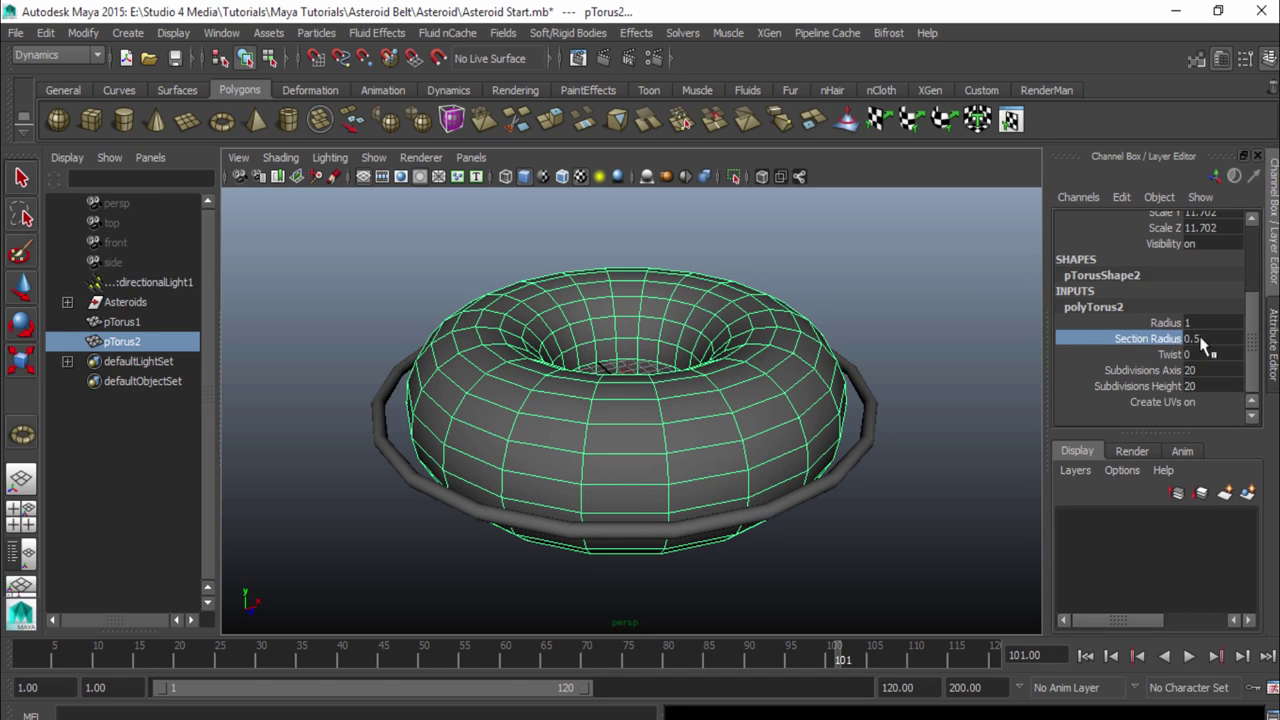
middle_click_drag(925, 325, 897, 325)
key("Delete")
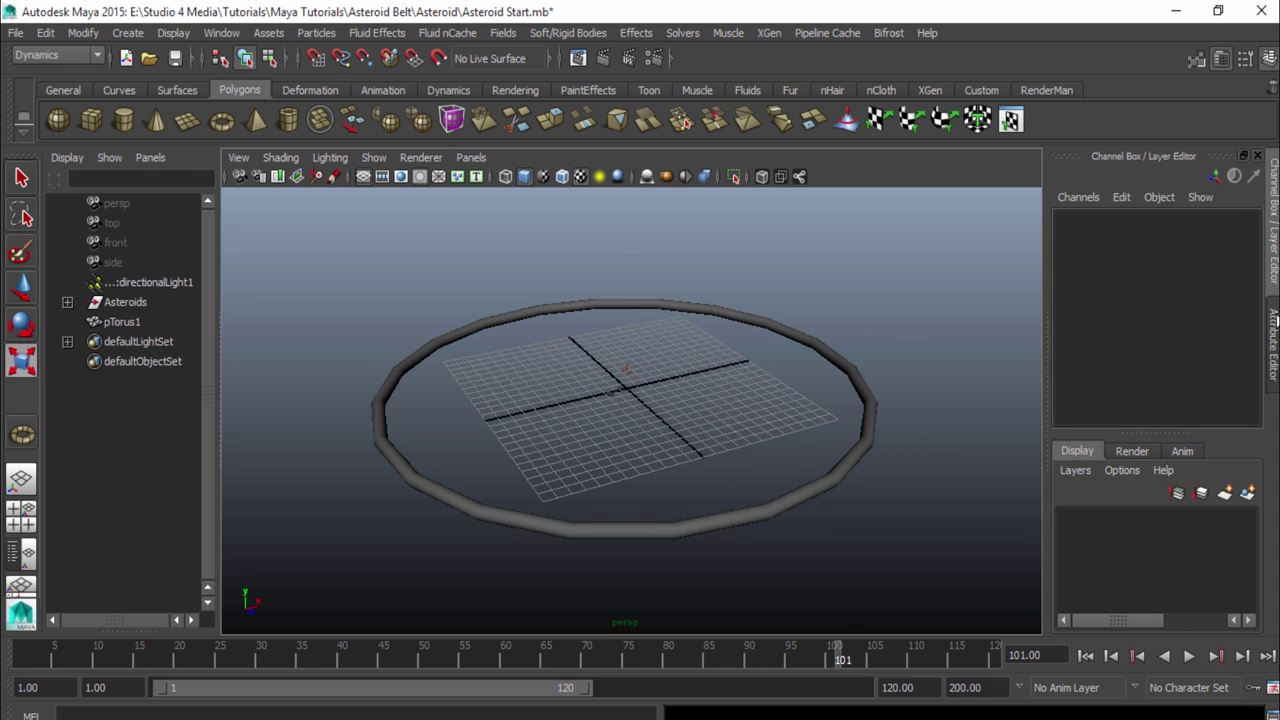
- Select the ring torus pTorus1 and switch to the Dynamics menu set
left_click(1273, 287)
left_click(445, 362)
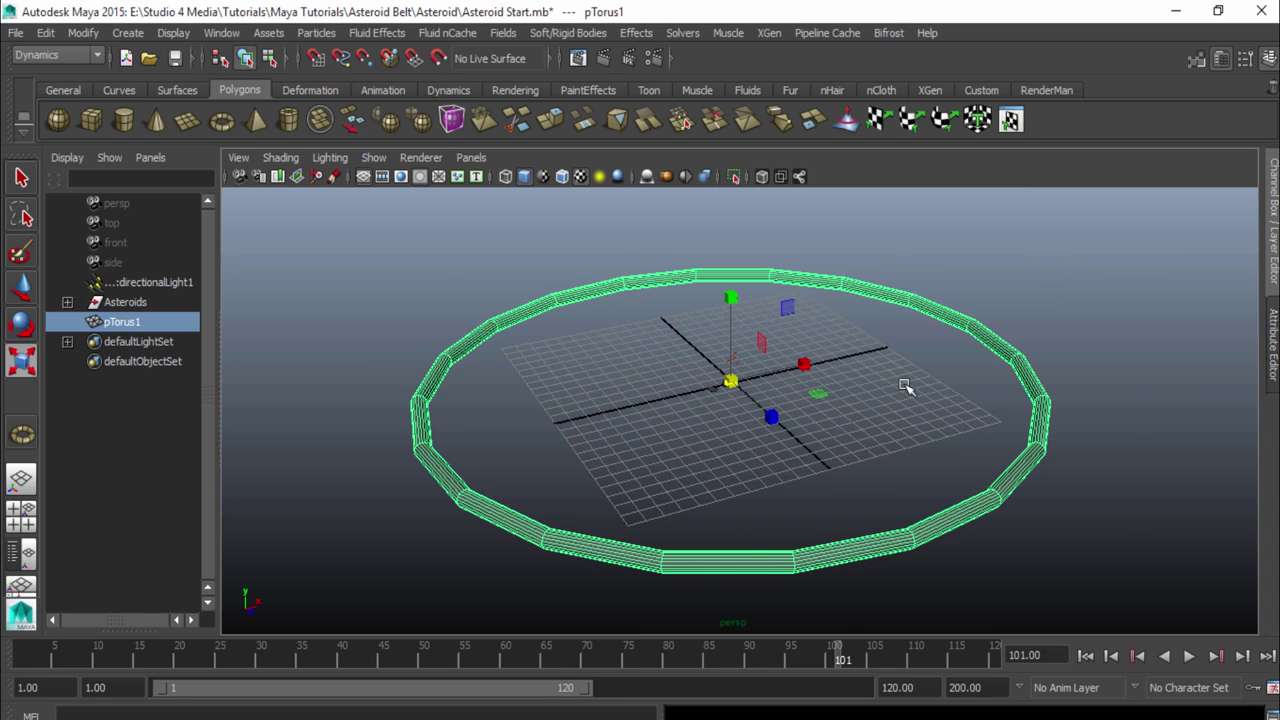
left_click_drag(795, 366, 640, 405, "alt")
left_click(69, 58)
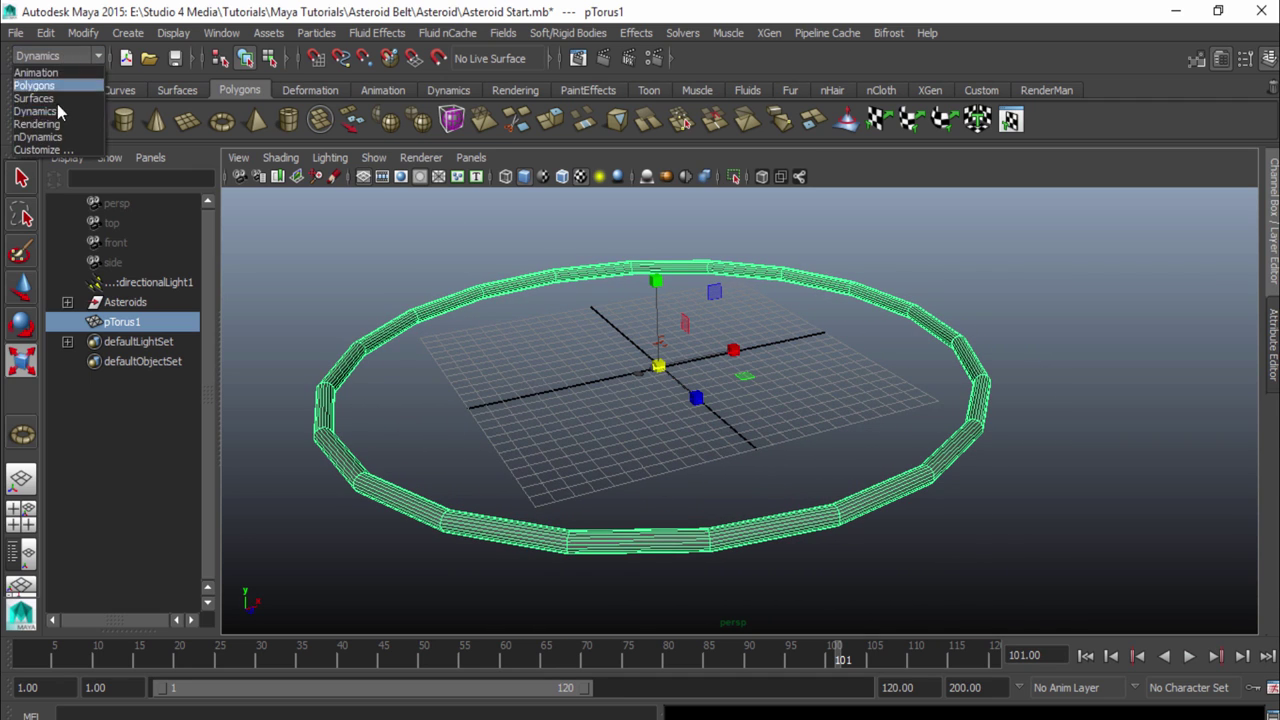
left_click(42, 112)
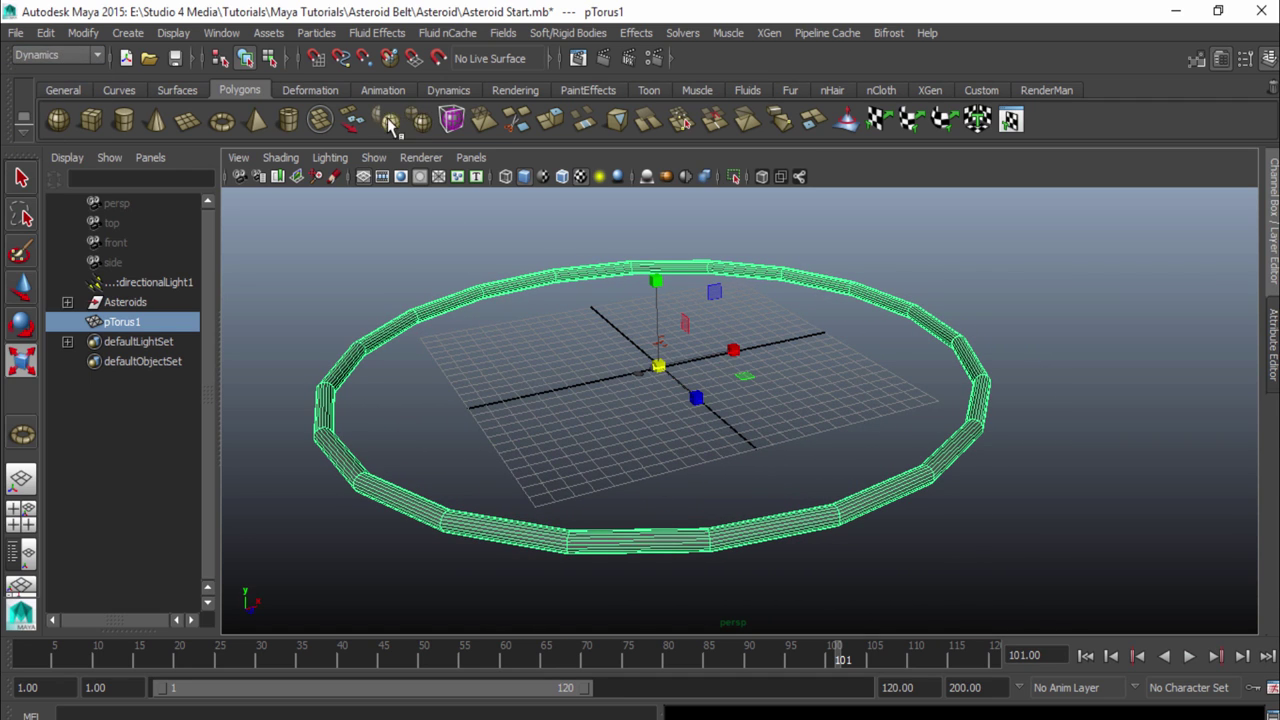
- Create an Emit from Object emitter with reset defaults, Surface type and Speed 0.5
left_click(314, 33)
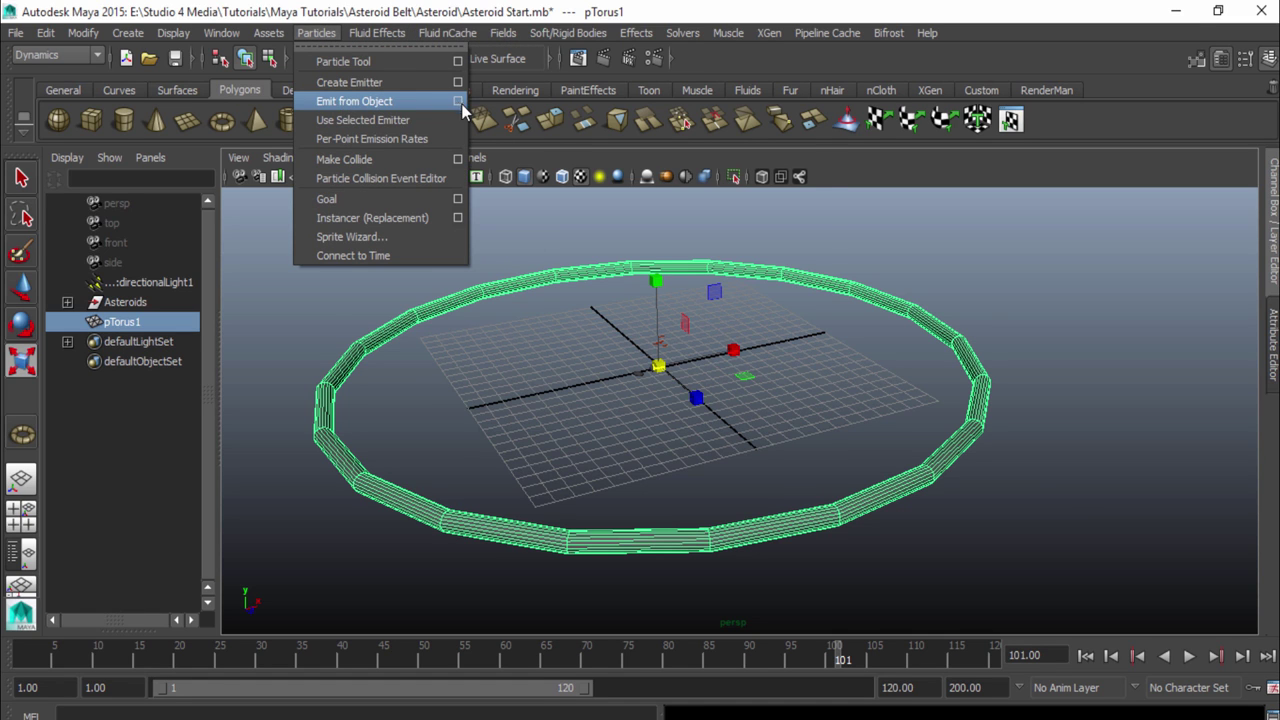
left_click(458, 102)
left_click(328, 182)
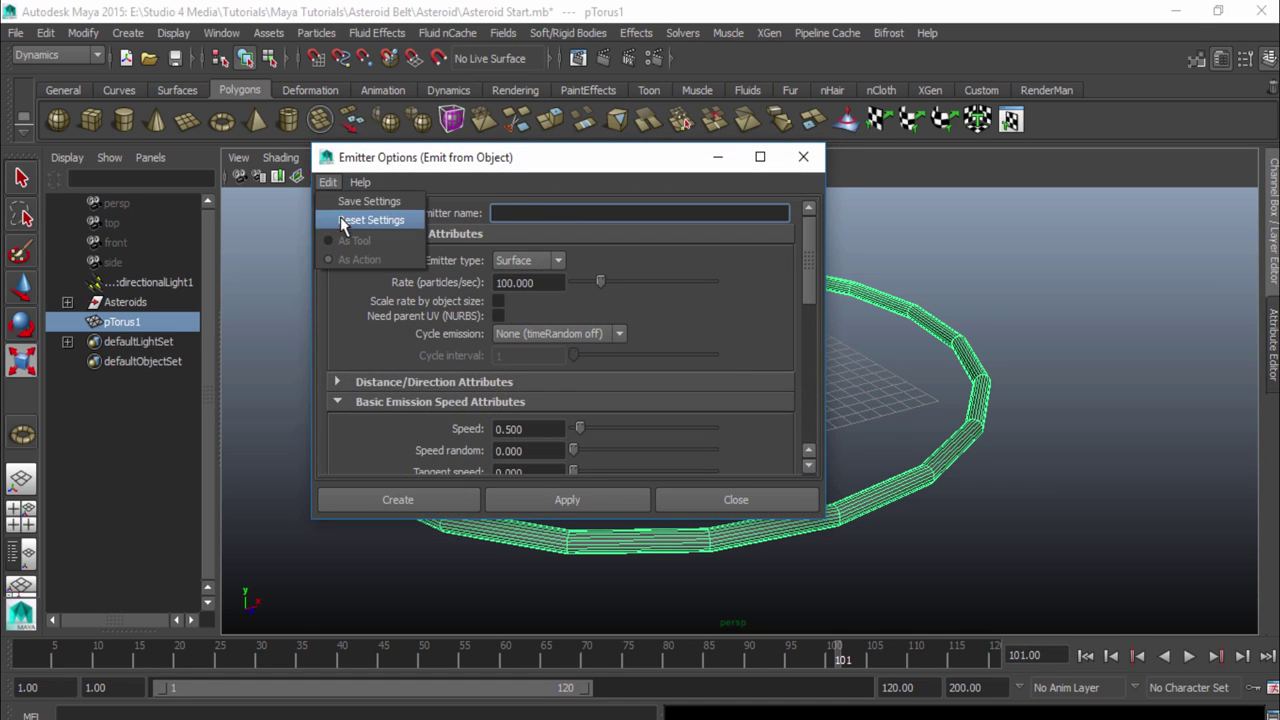
left_click(362, 220)
mouse_move(530, 167)
left_mouse_down()
mouse_move(604, 165)
mouse_move(539, 160)
left_mouse_up()
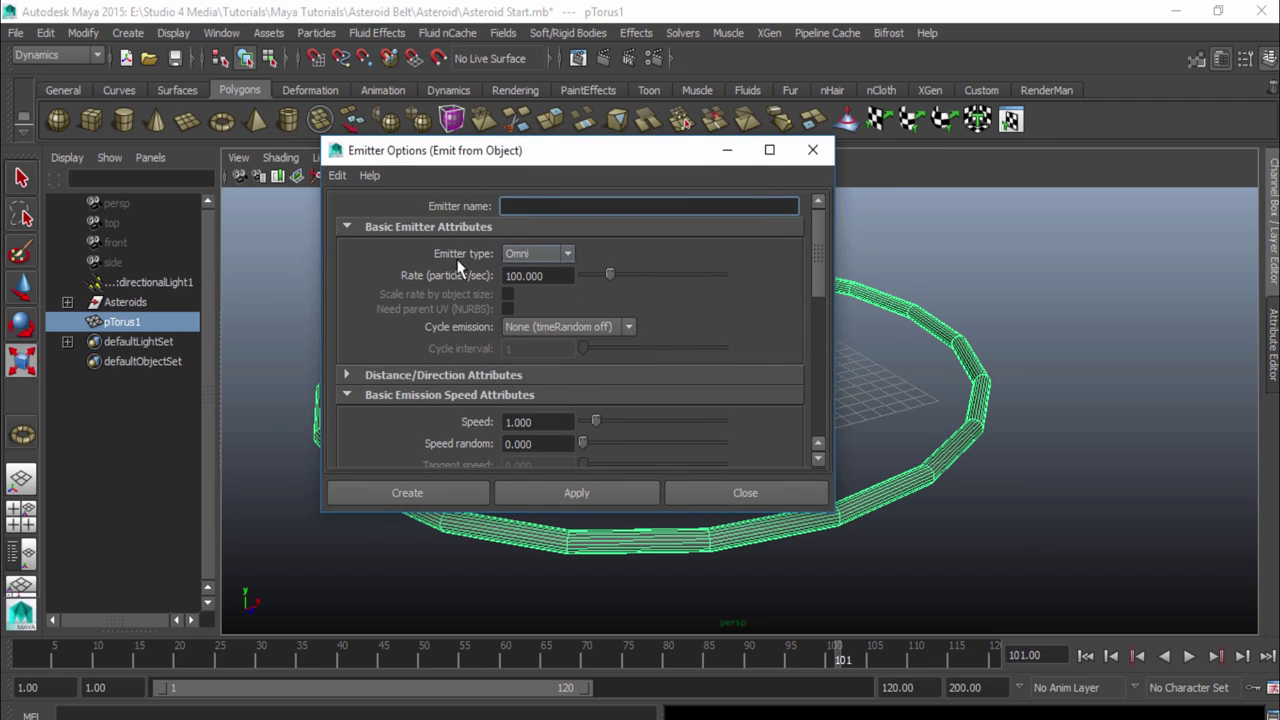
left_click(555, 253)
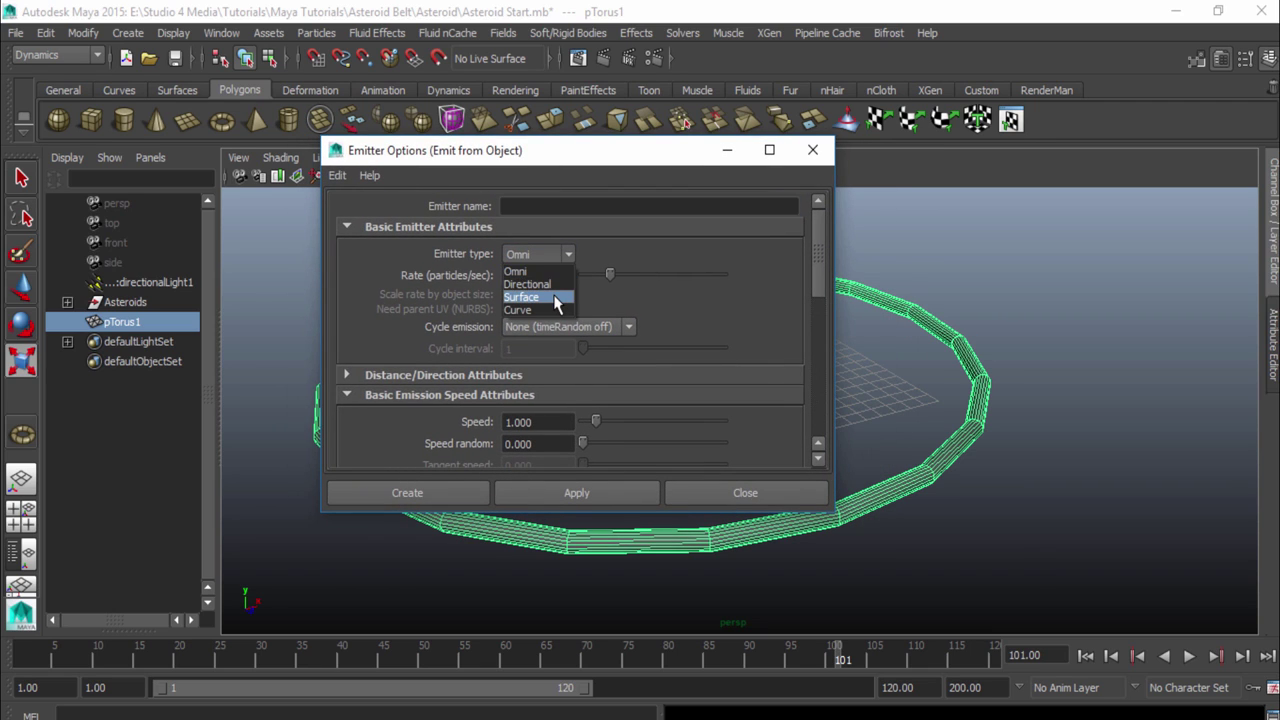
left_click(555, 299)
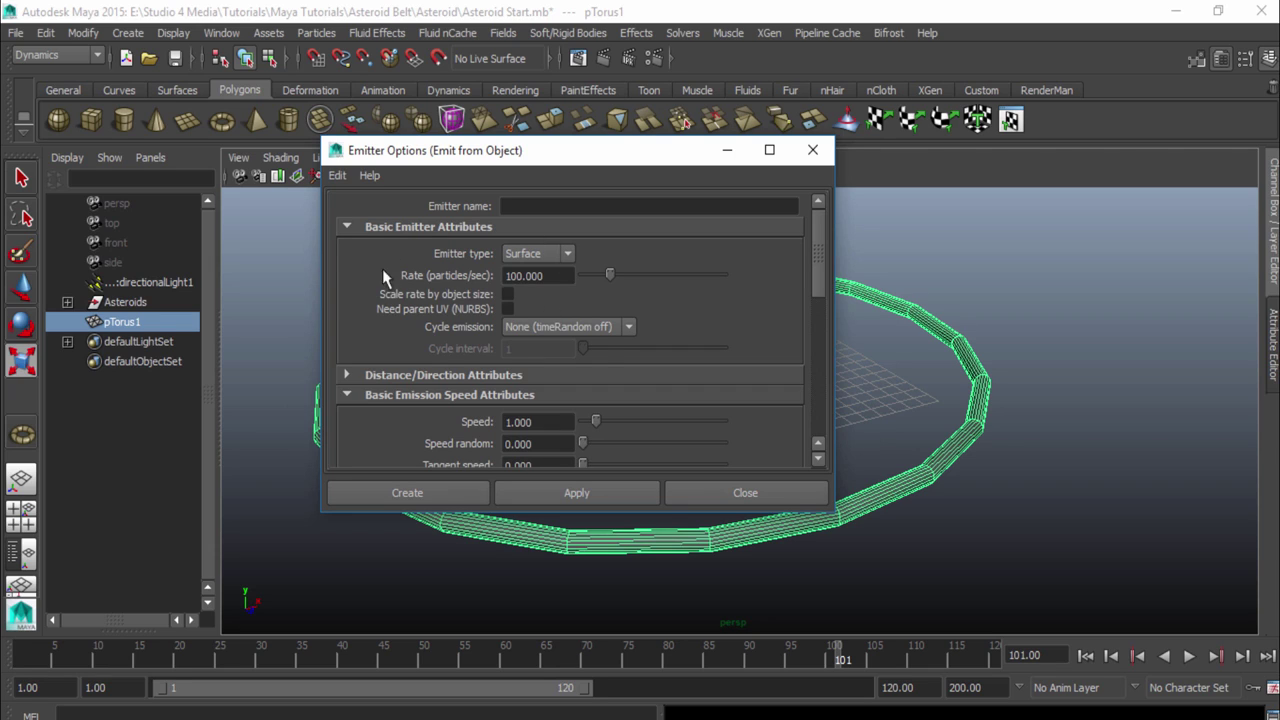
double_click(556, 422)
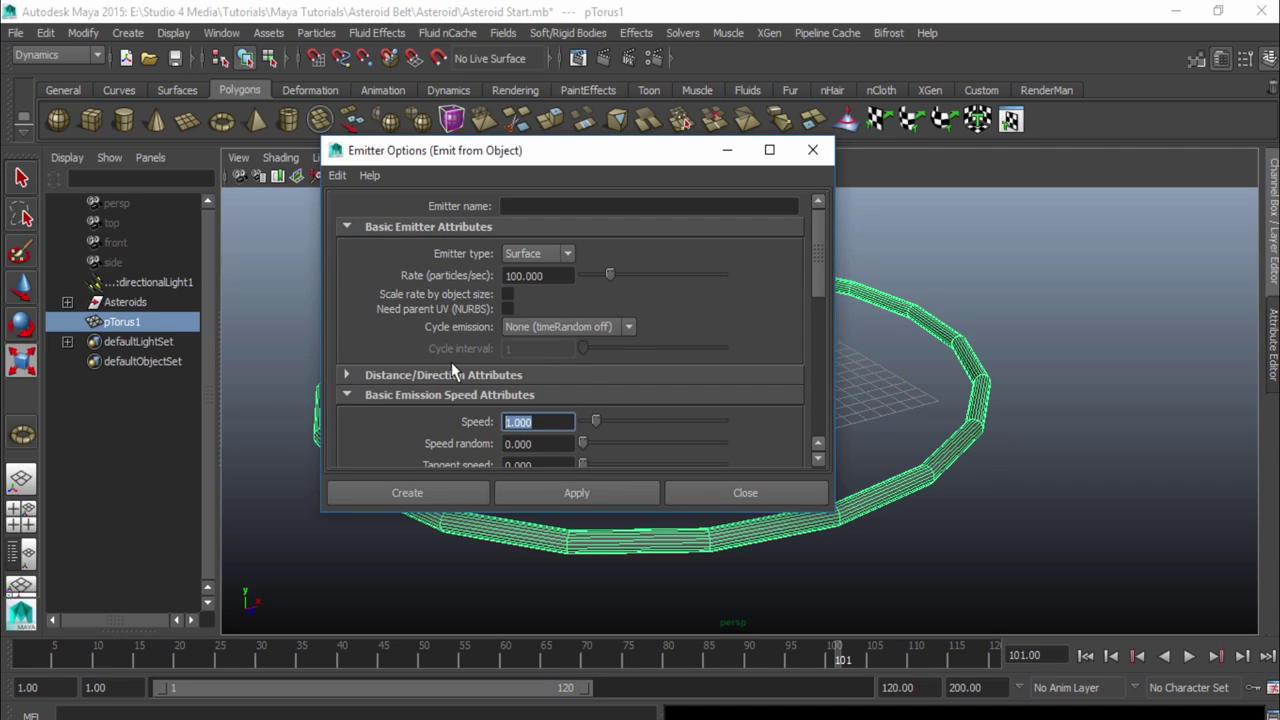
type(".5")
left_click(405, 493)
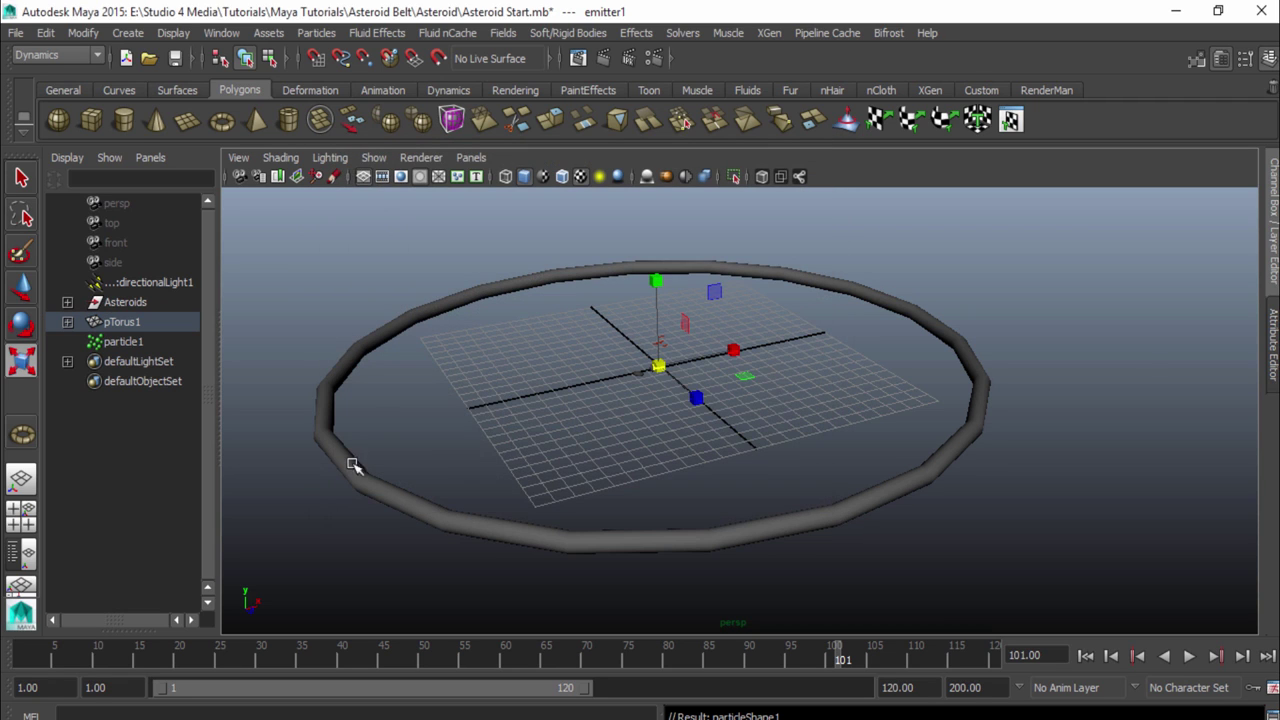
- Play the simulation to frame 65, then hide the torus ring pTorus1 with Ctrl+H
left_click(1188, 658)
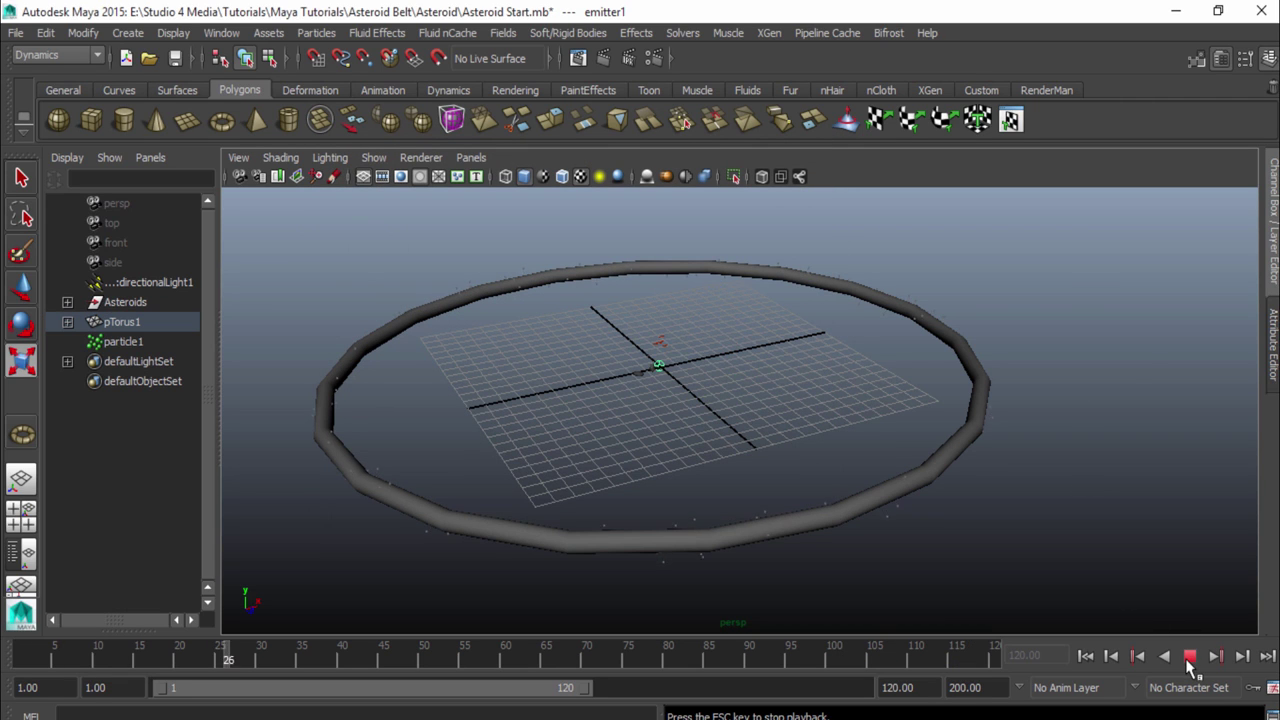
left_click(1189, 658)
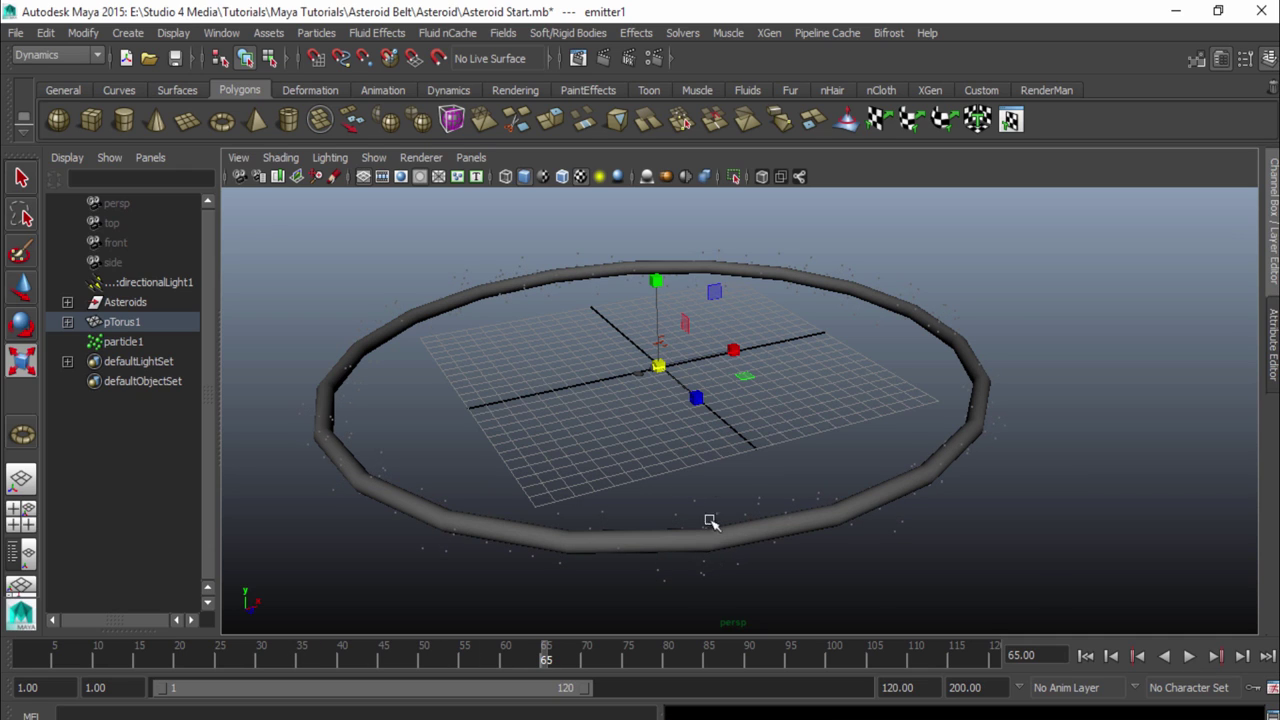
left_click(467, 521)
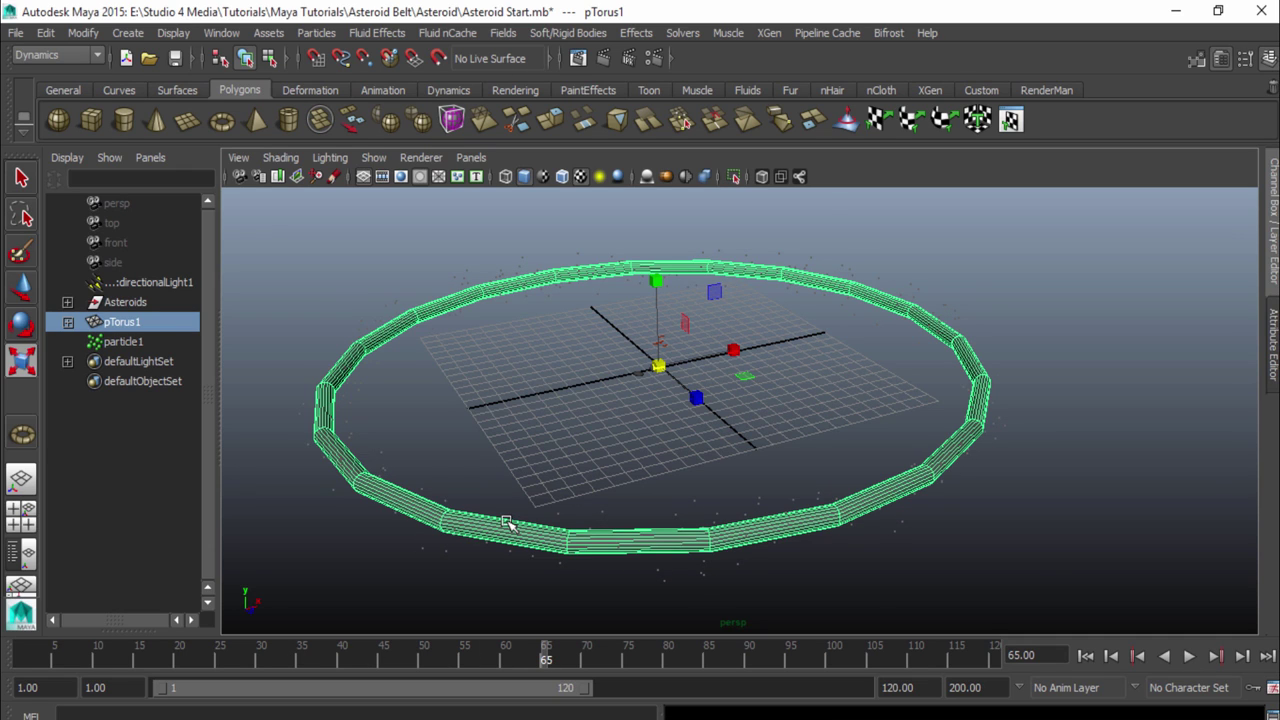
key("ctrl+h")
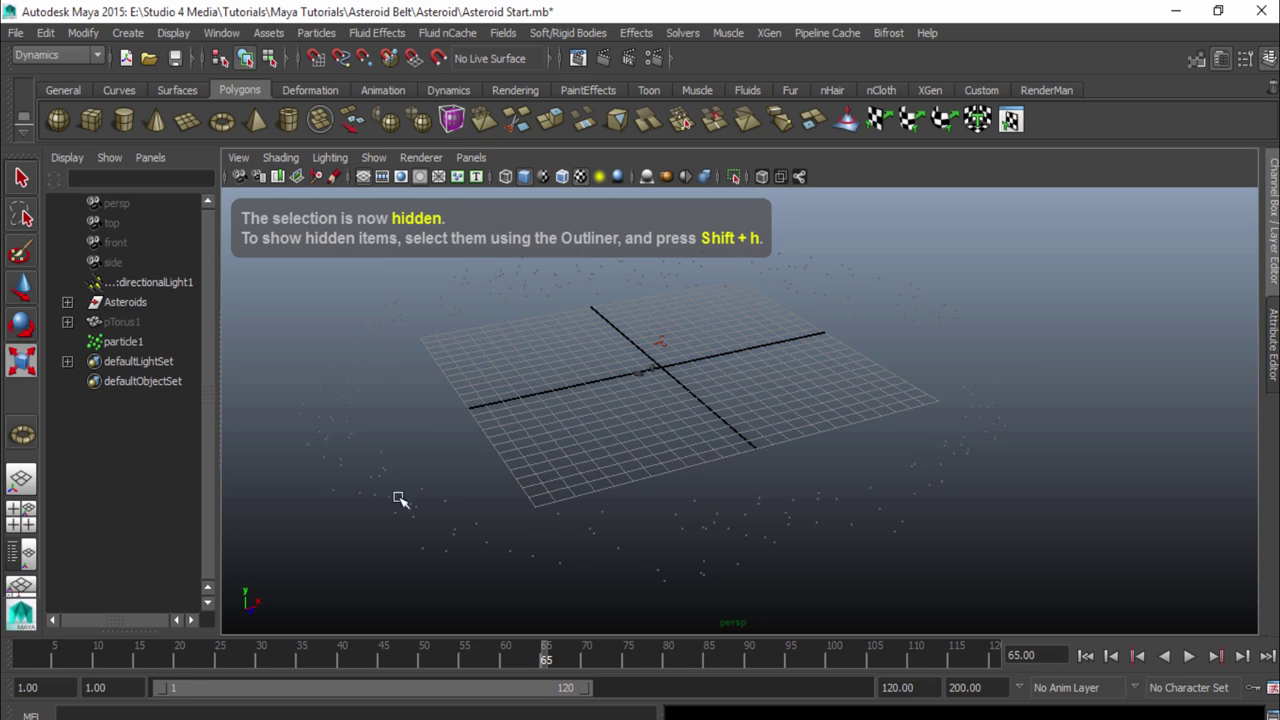
- Orbit and pan the perspective view to look over the scattered particles
left_click_drag(777, 486, 617, 529, "alt")
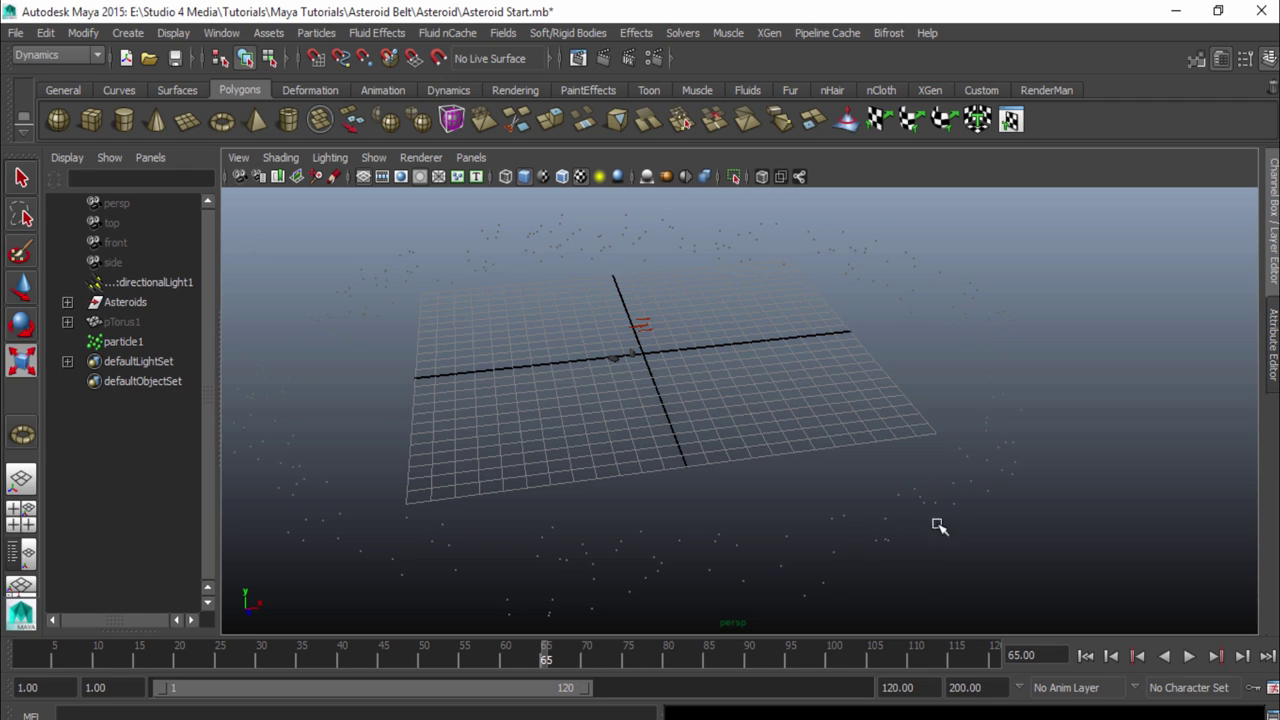
middle_click_drag(674, 543, 782, 508, "alt")
mouse_move(782, 508)
left_mouse_down("alt")
mouse_move(820, 505)
mouse_move(795, 526)
left_mouse_up("alt")
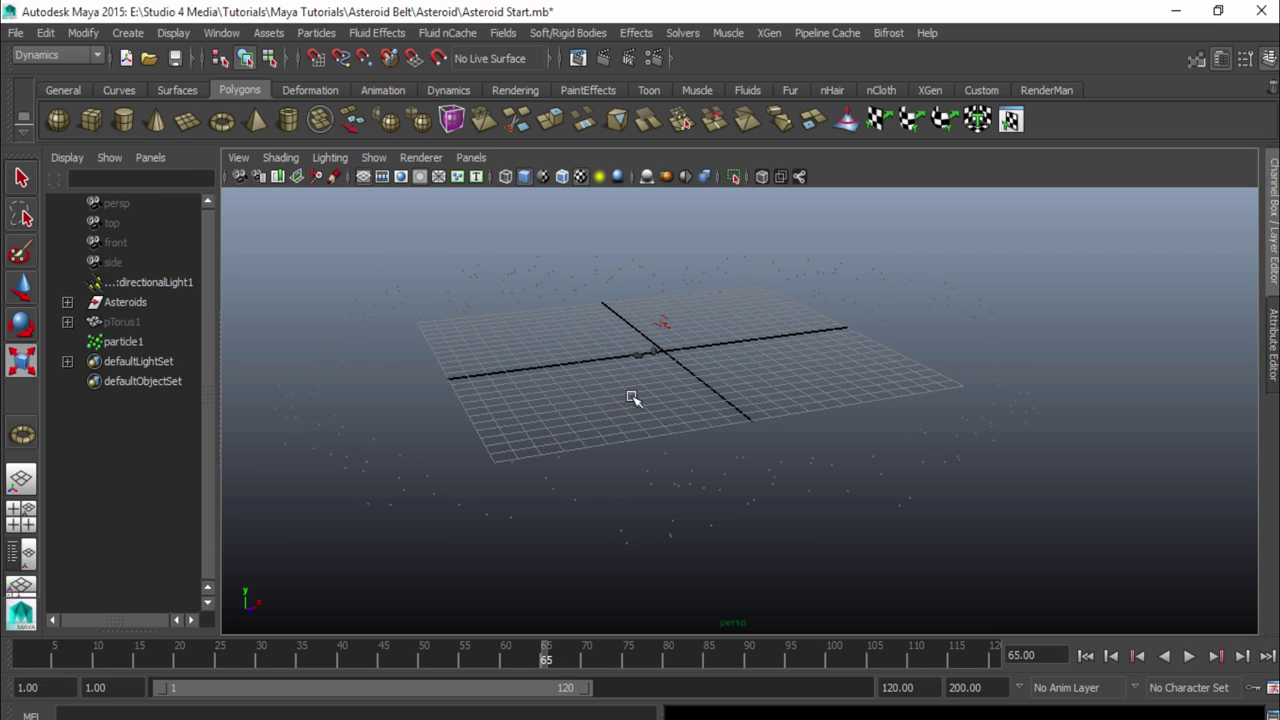
- Select asteroid_1, Asteroid_2 and particle1, then create an Instancer (Replacement) with reset default options
left_click(67, 302)
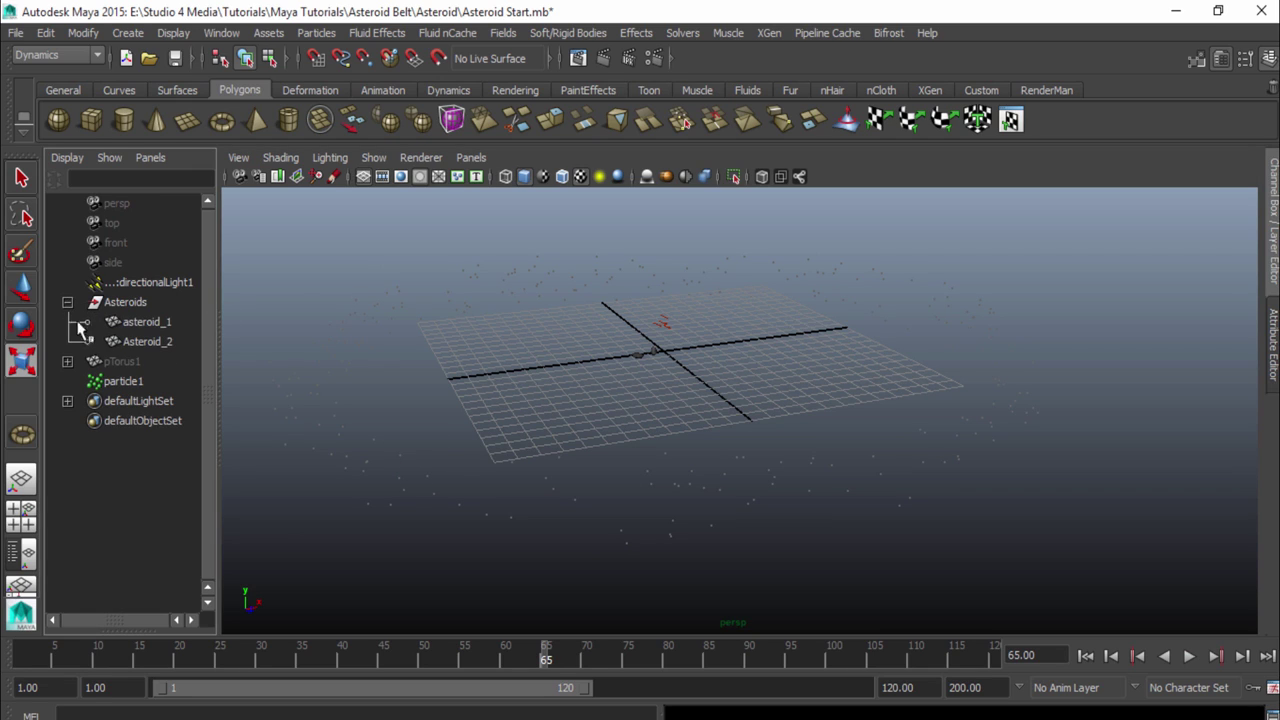
left_click(169, 326)
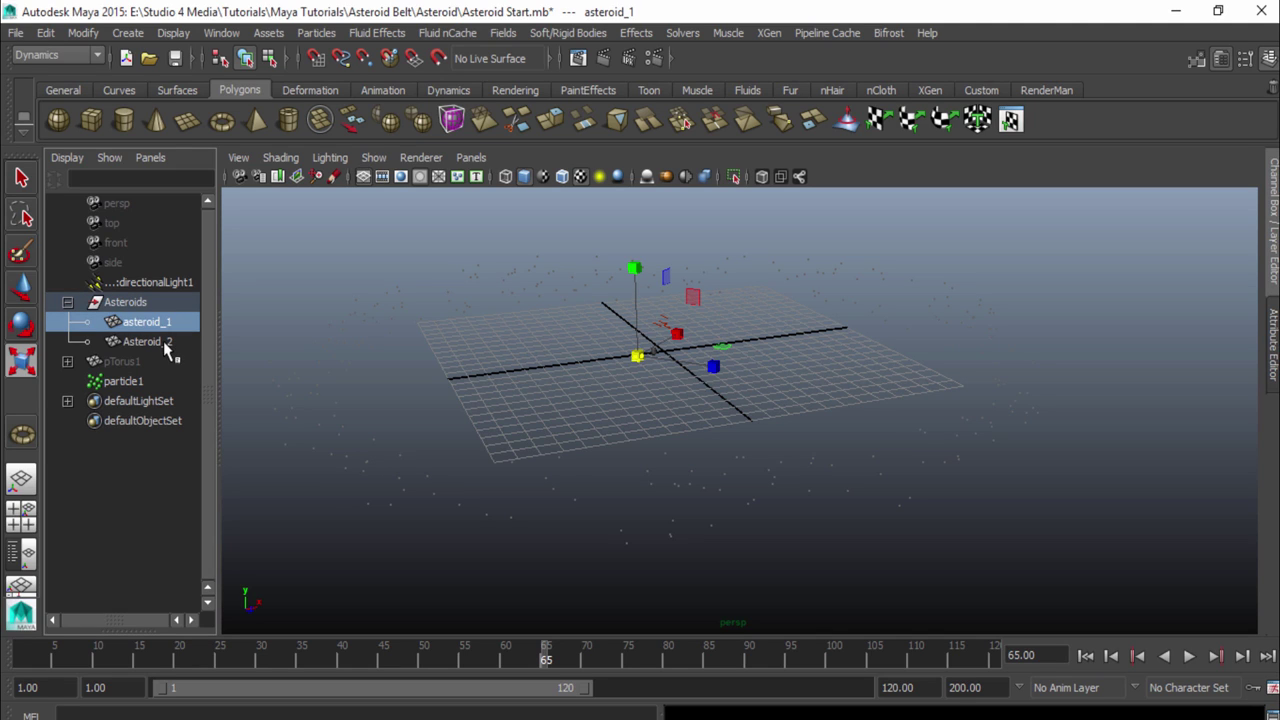
left_click(167, 342, "shift")
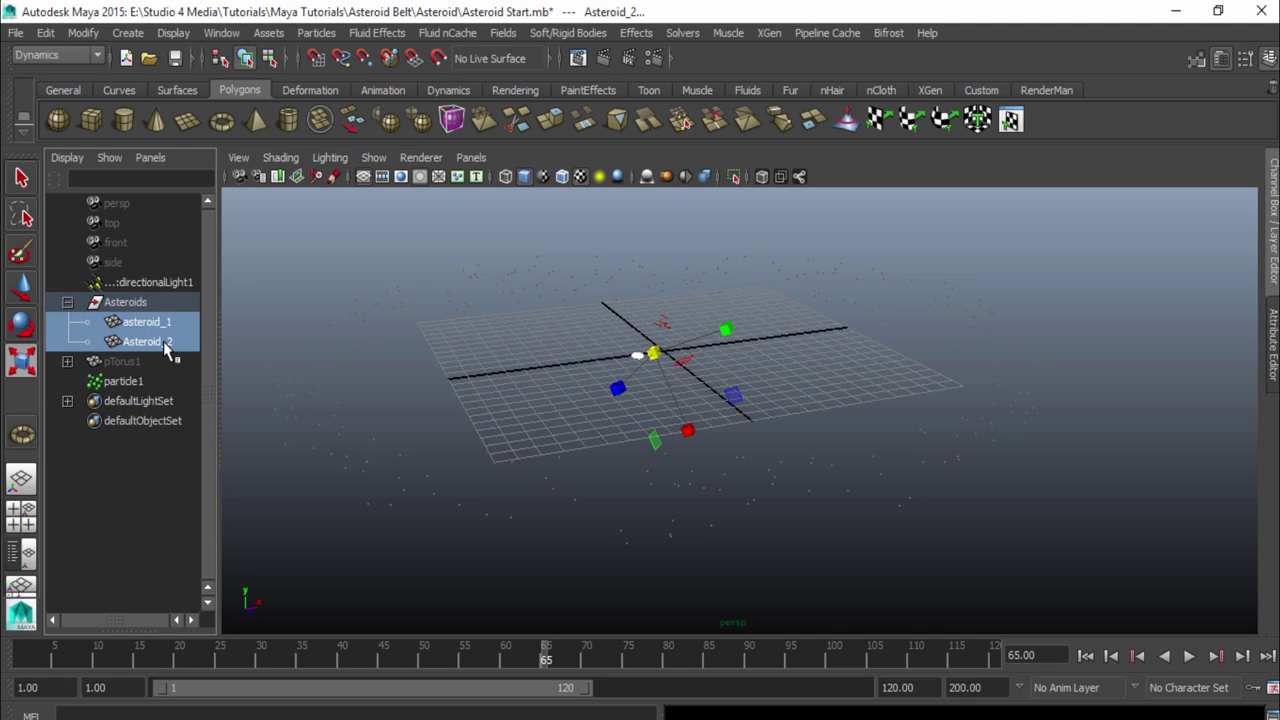
left_click(125, 381, "ctrl")
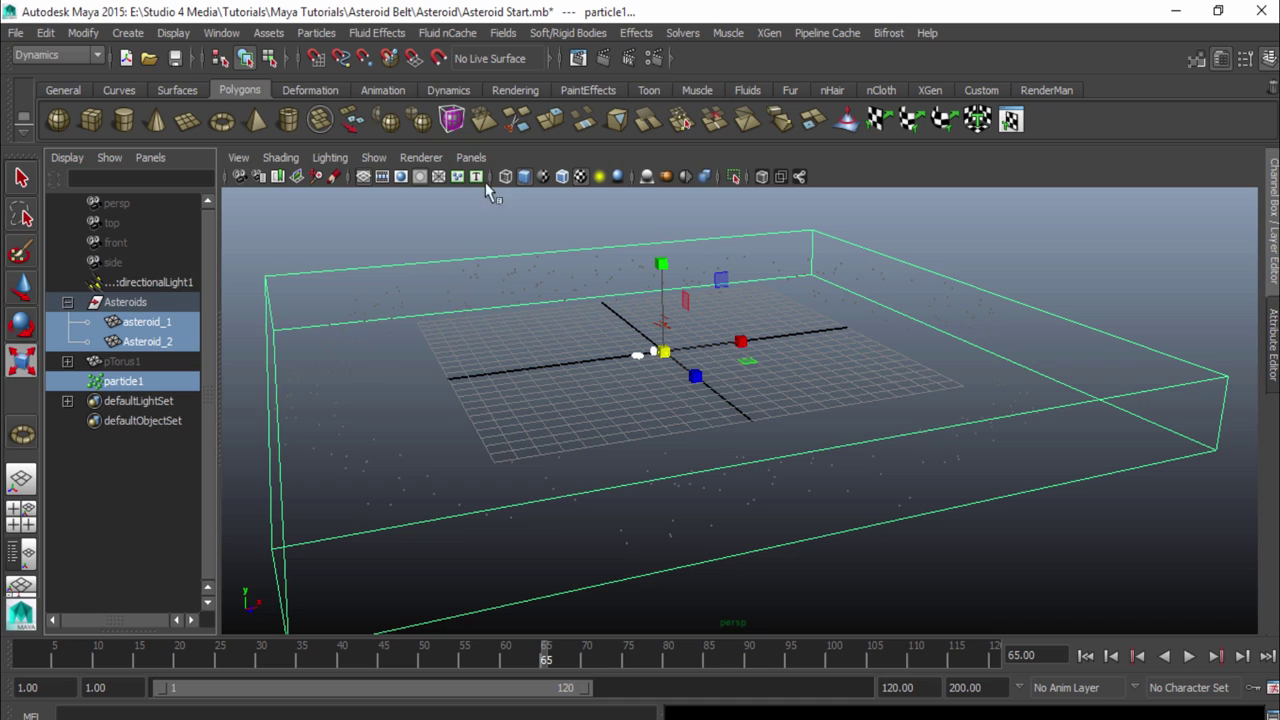
left_click(318, 34)
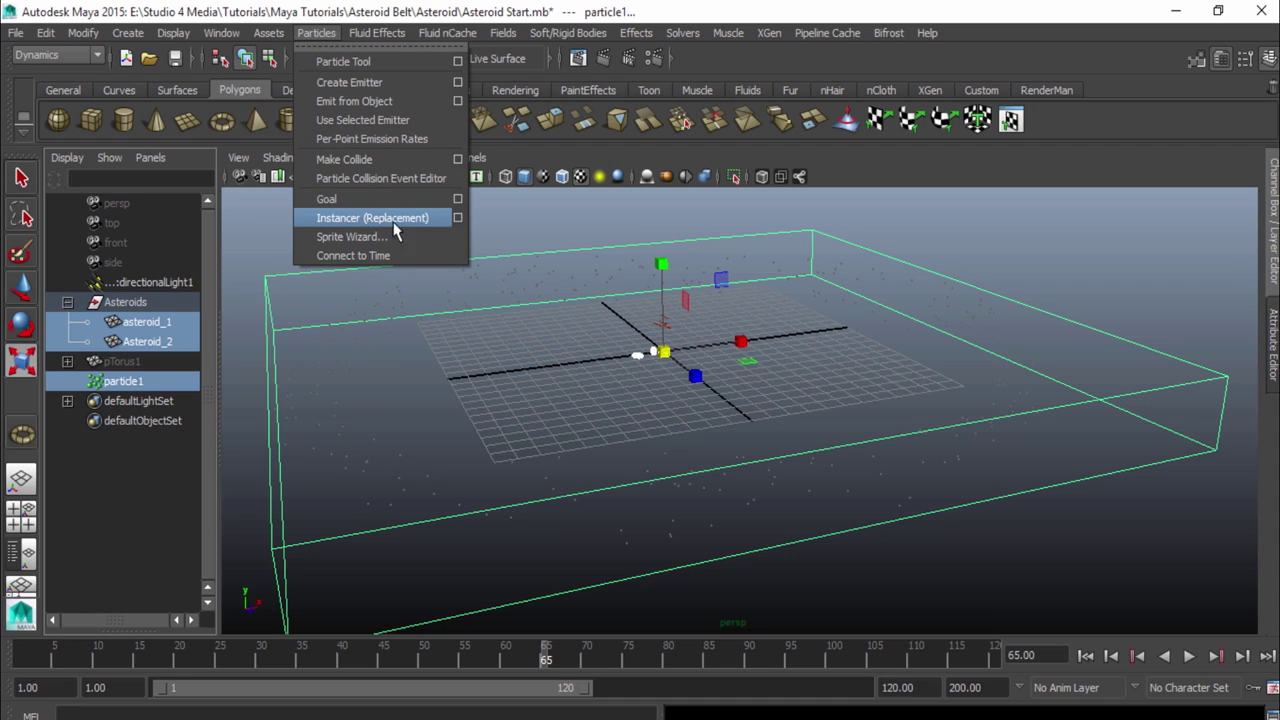
left_click(457, 218)
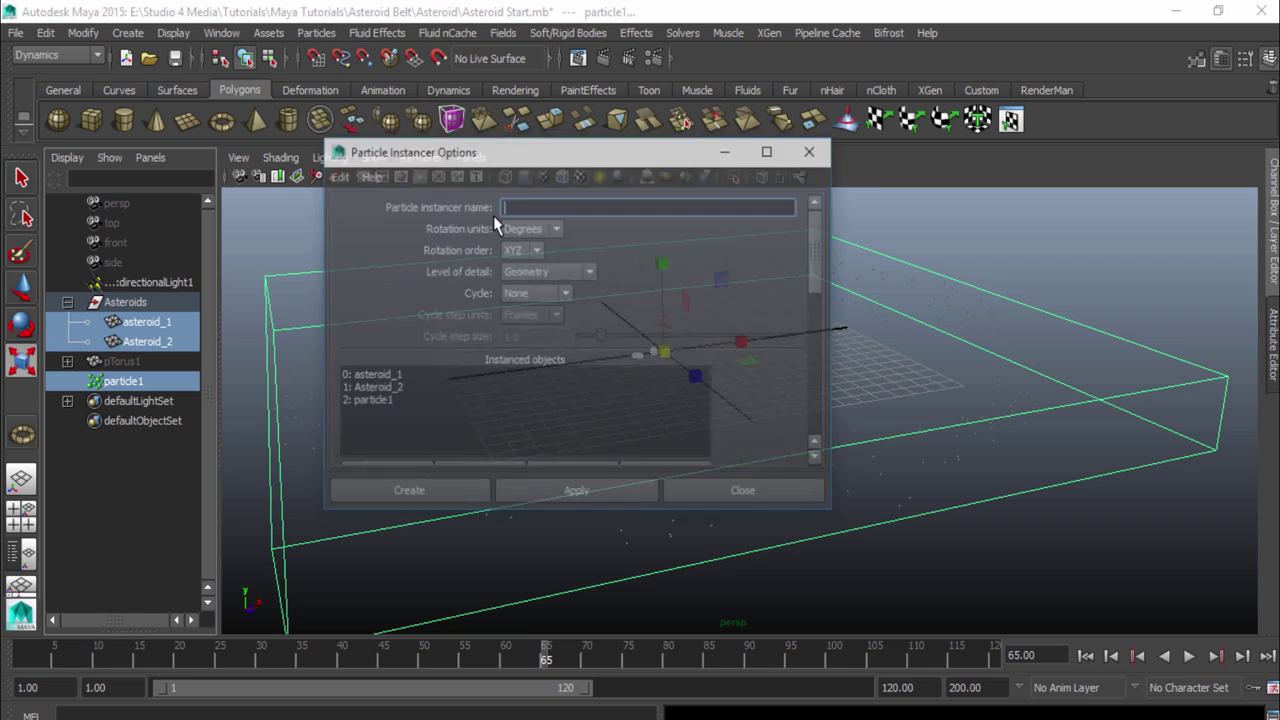
left_click(336, 176)
left_click(358, 212)
left_click(408, 495)
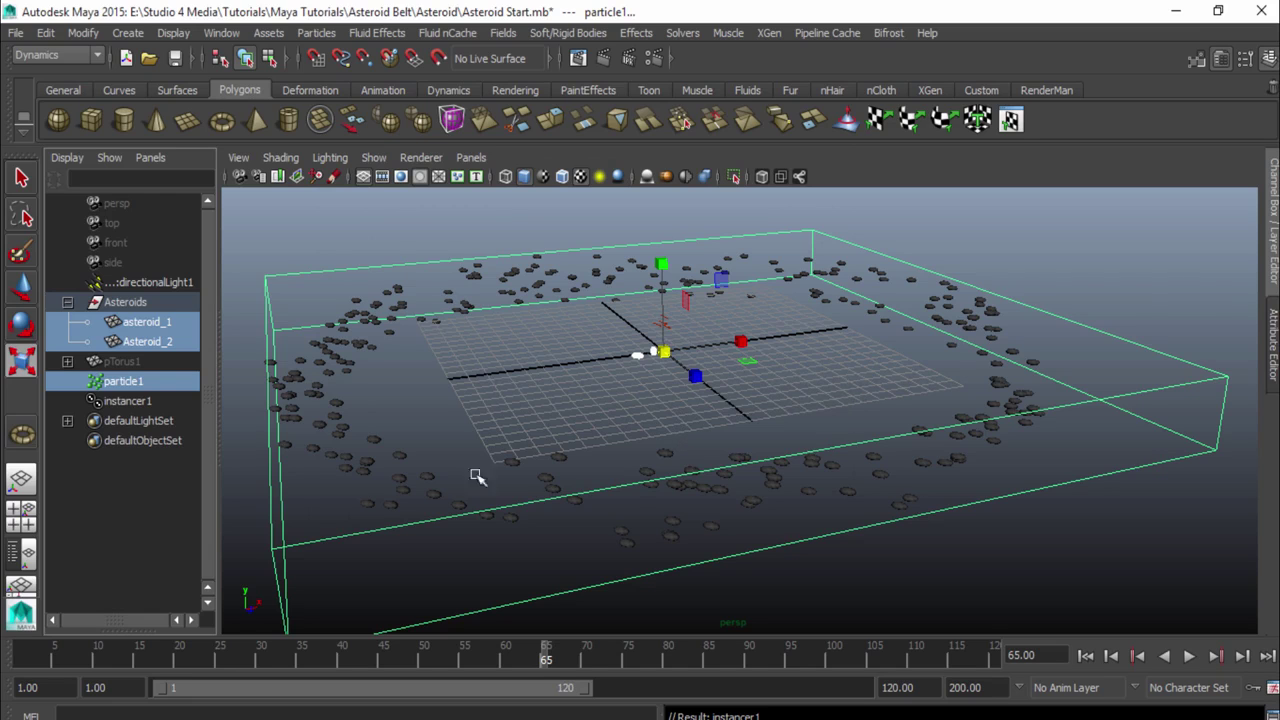
- Tumble and dolly around the instanced asteroid belt, then open particle1's Attribute Editor
left_click_drag(606, 449, 533, 380, "alt")
scroll(637, 457, "up", 3)
scroll(746, 383, "up", 5)
scroll(746, 383, "down", 3)
scroll(820, 417, "down", 5)
left_click_drag(583, 423, 840, 437, "alt")
scroll(766, 449, "down", 5)
left_click_drag(660, 457, 566, 466, "alt")
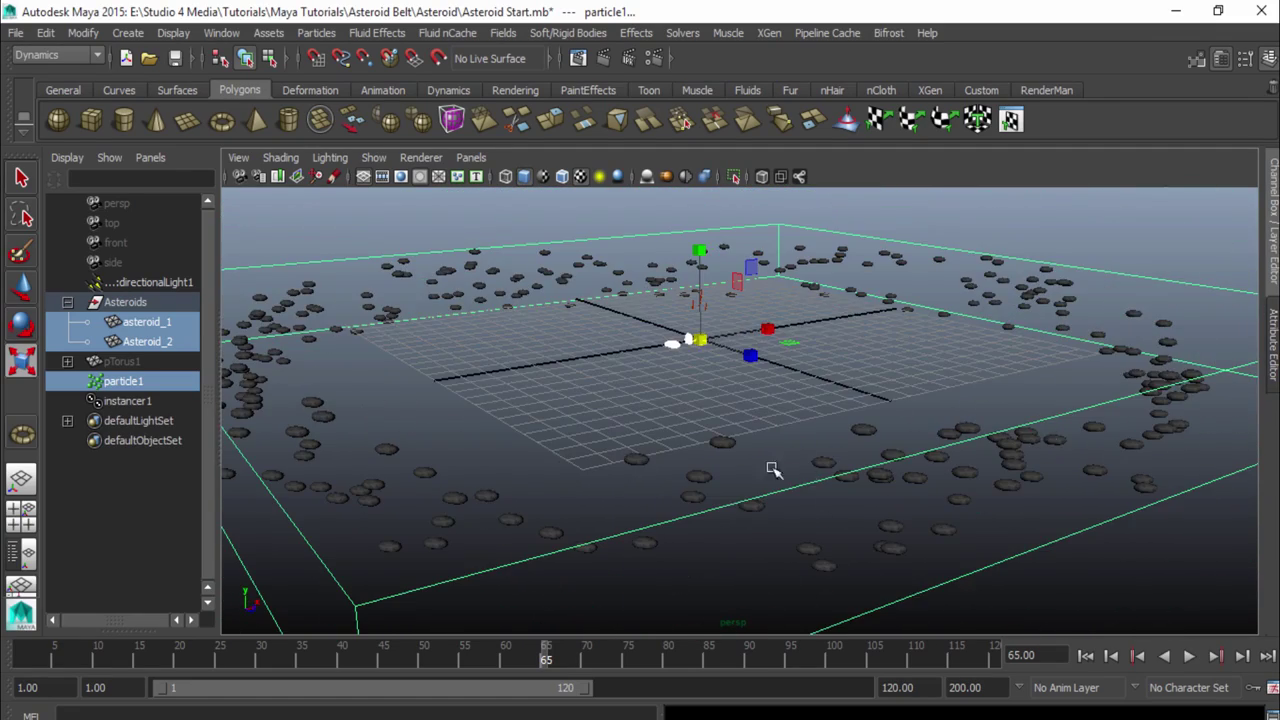
scroll(737, 480, "up", 3)
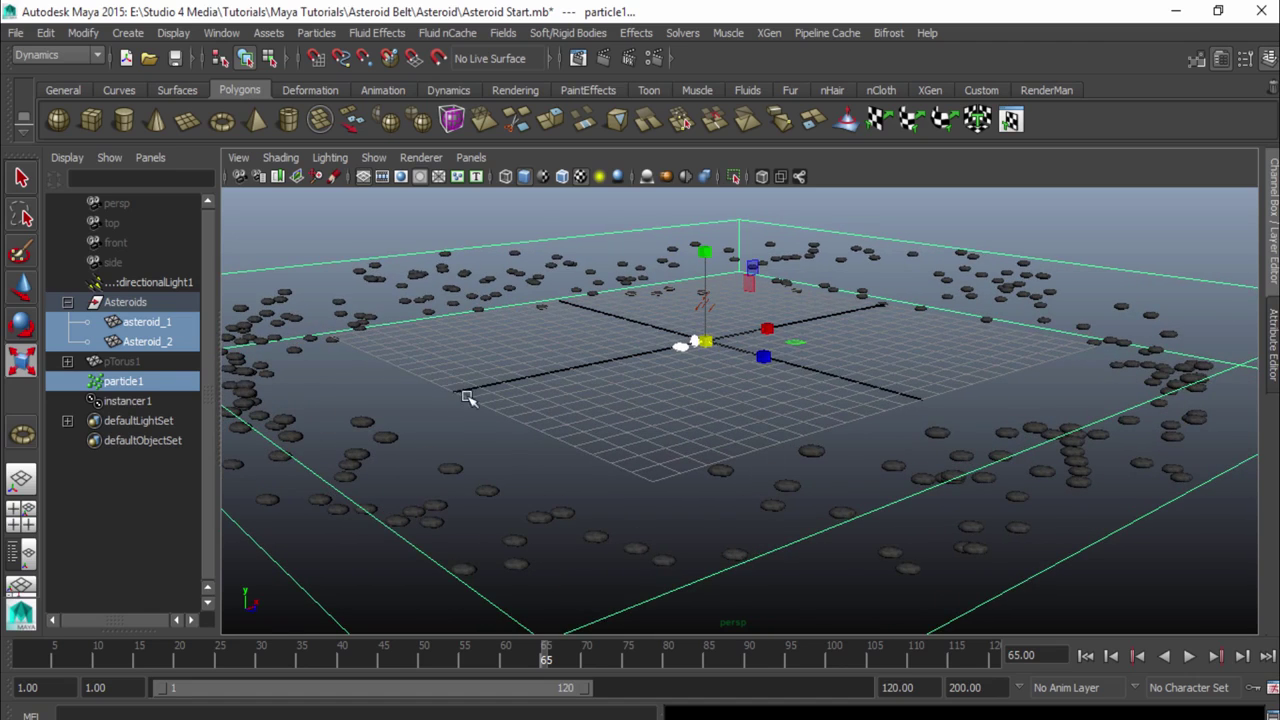
left_click_drag(763, 443, 749, 435, "alt")
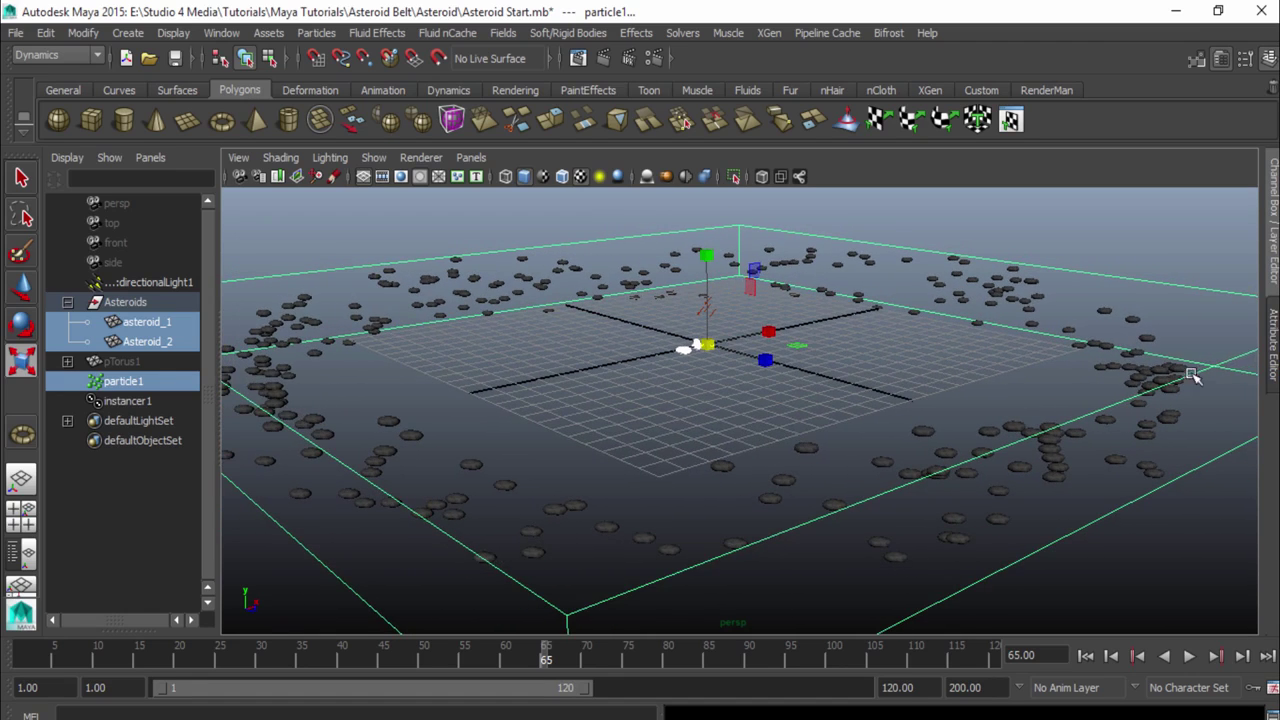
left_click(1273, 358)
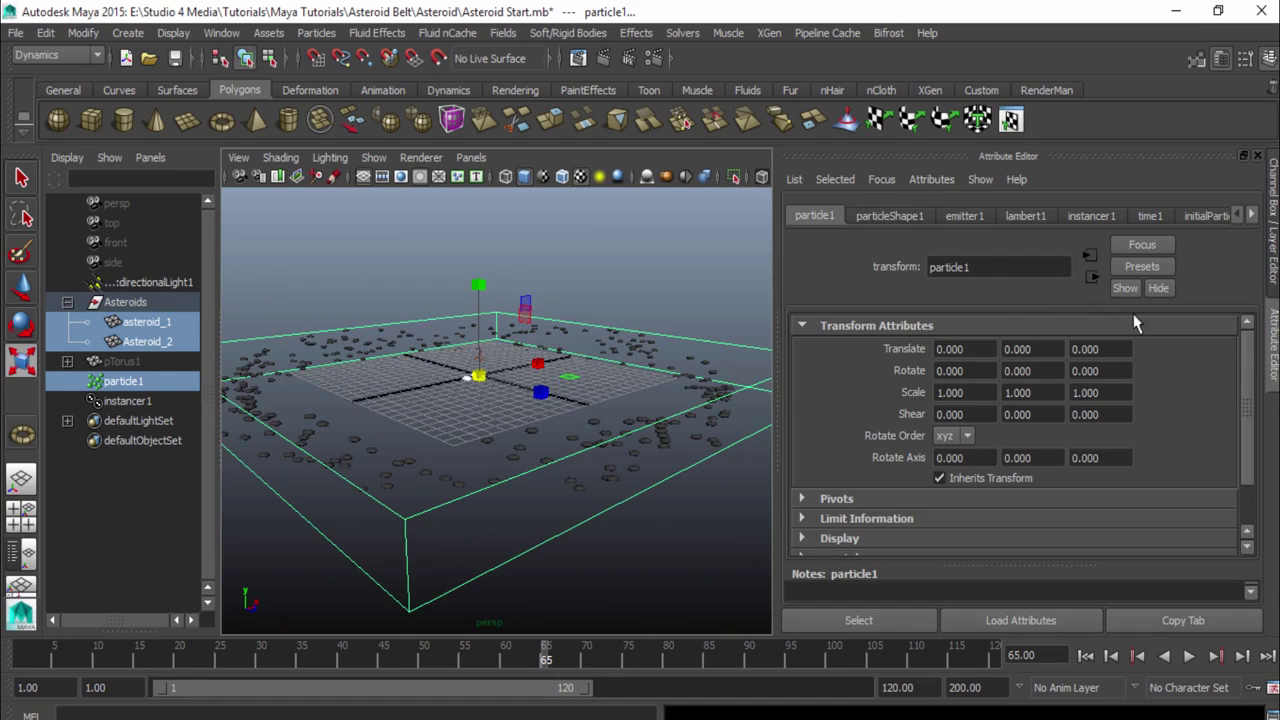
- On the particleShape1 tab, add a per-particle (array) Float dynamic attribute named customIndex
left_click(889, 216)
scroll(918, 396, "down", 10)
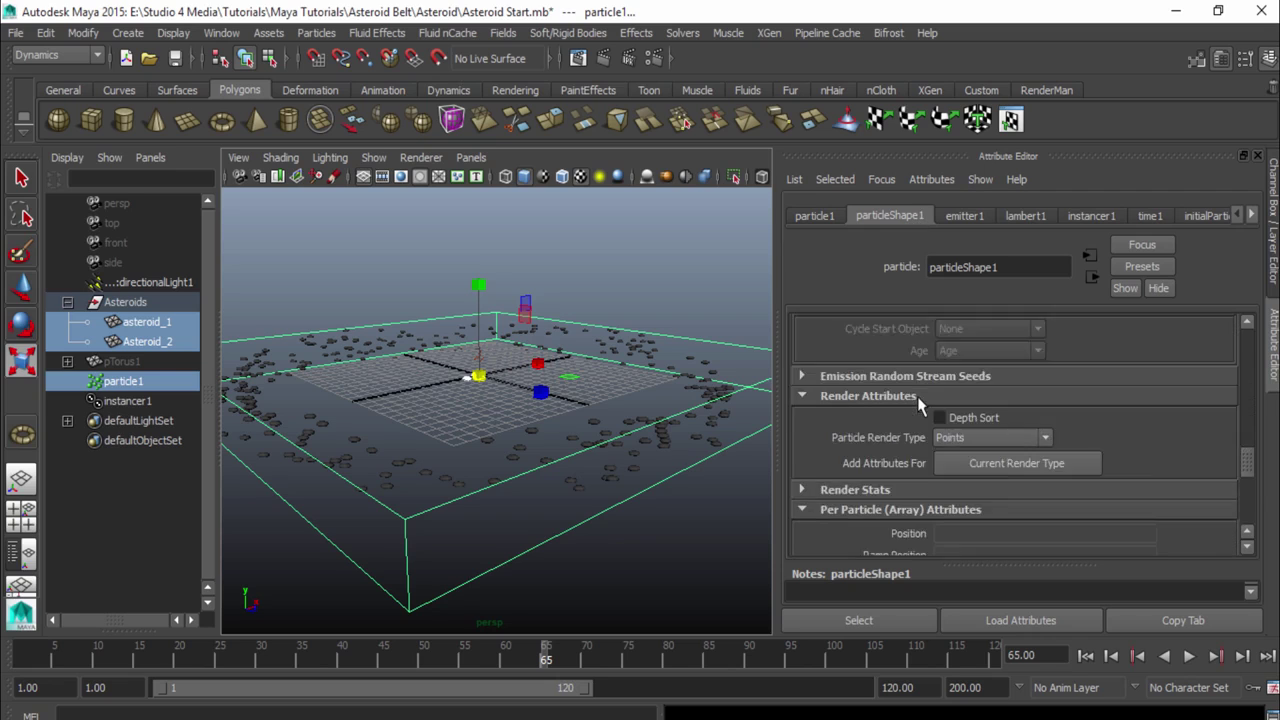
scroll(917, 396, "down", 5)
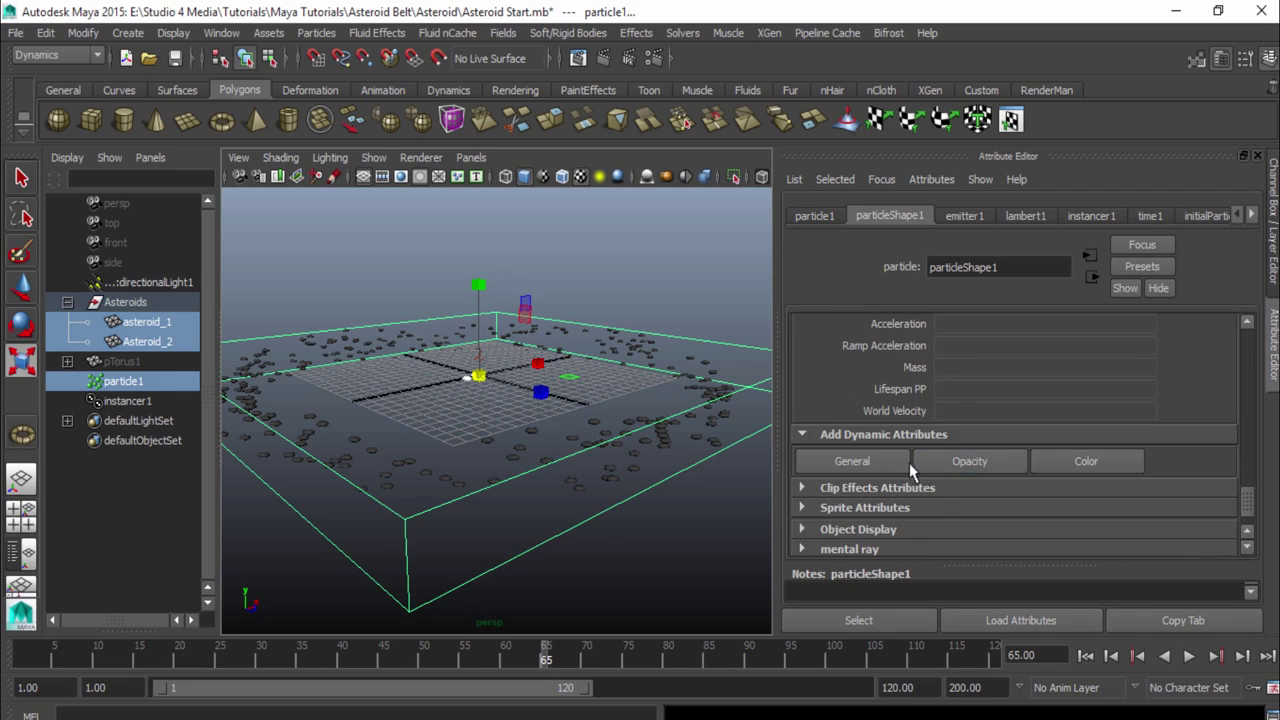
scroll(900, 475, "up", 2)
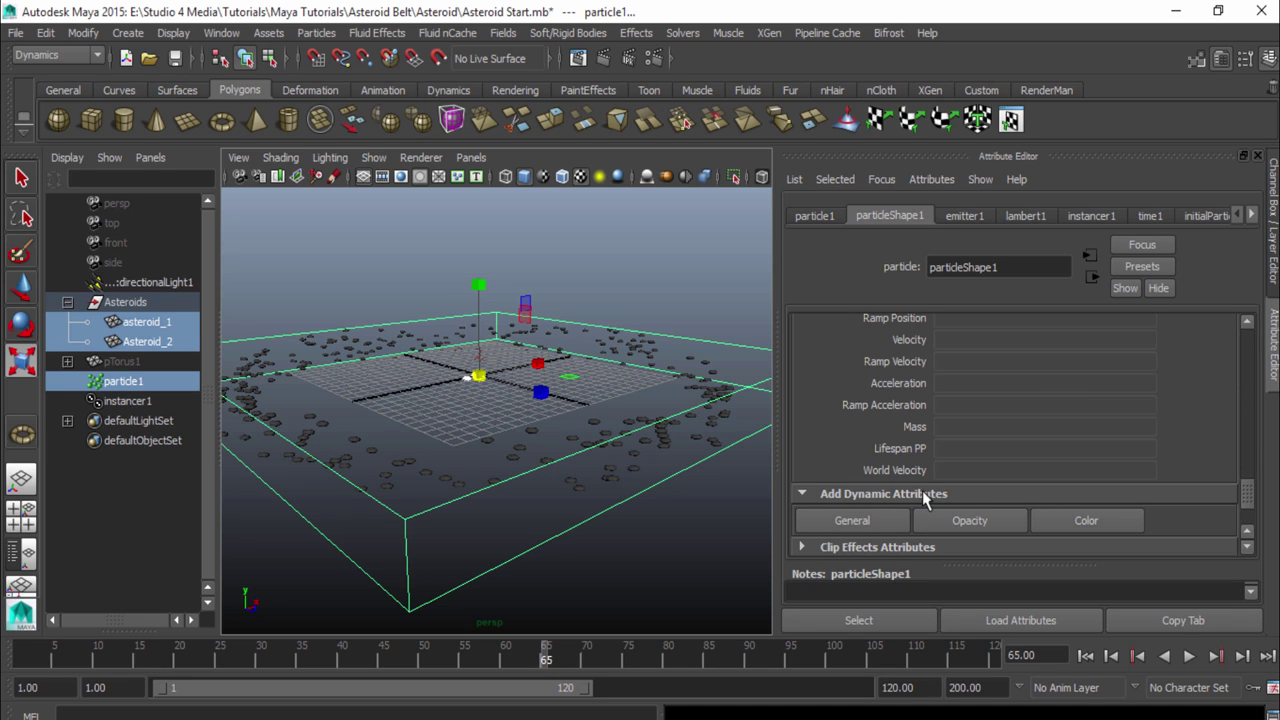
left_click(880, 528)
left_click_drag(773, 365, 510, 84)
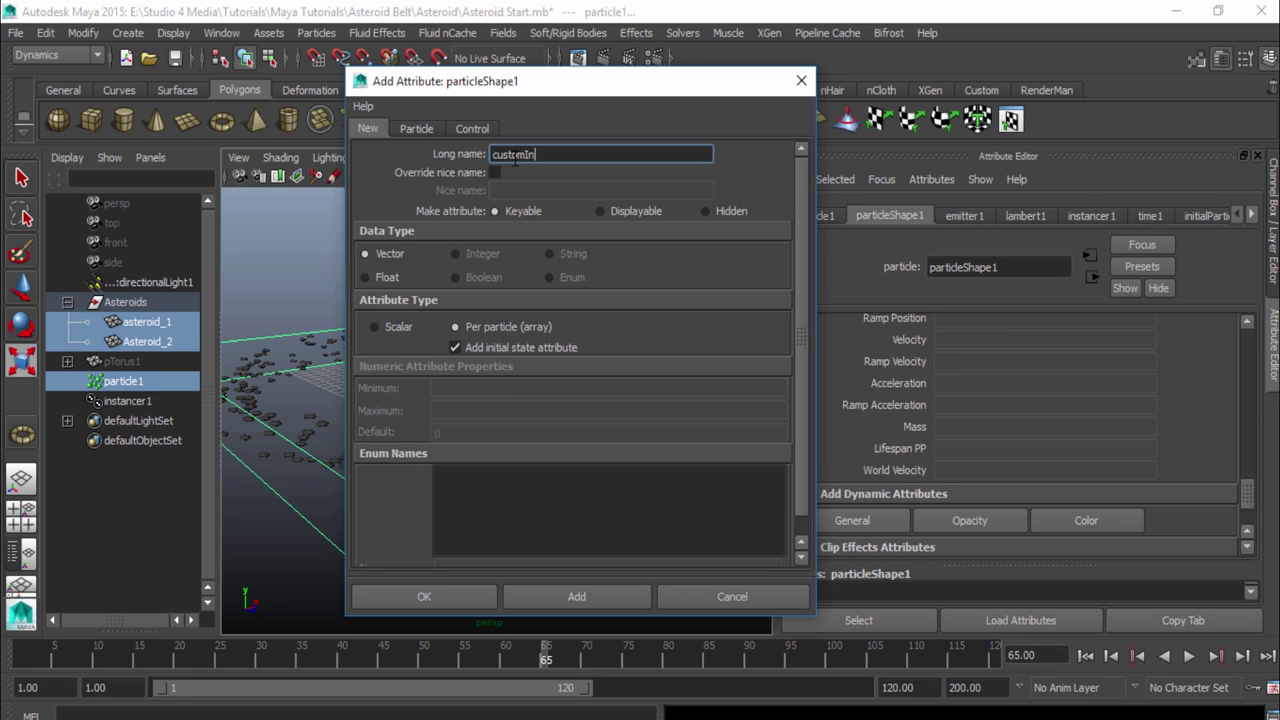
left_click(370, 278)
left_click(424, 597)
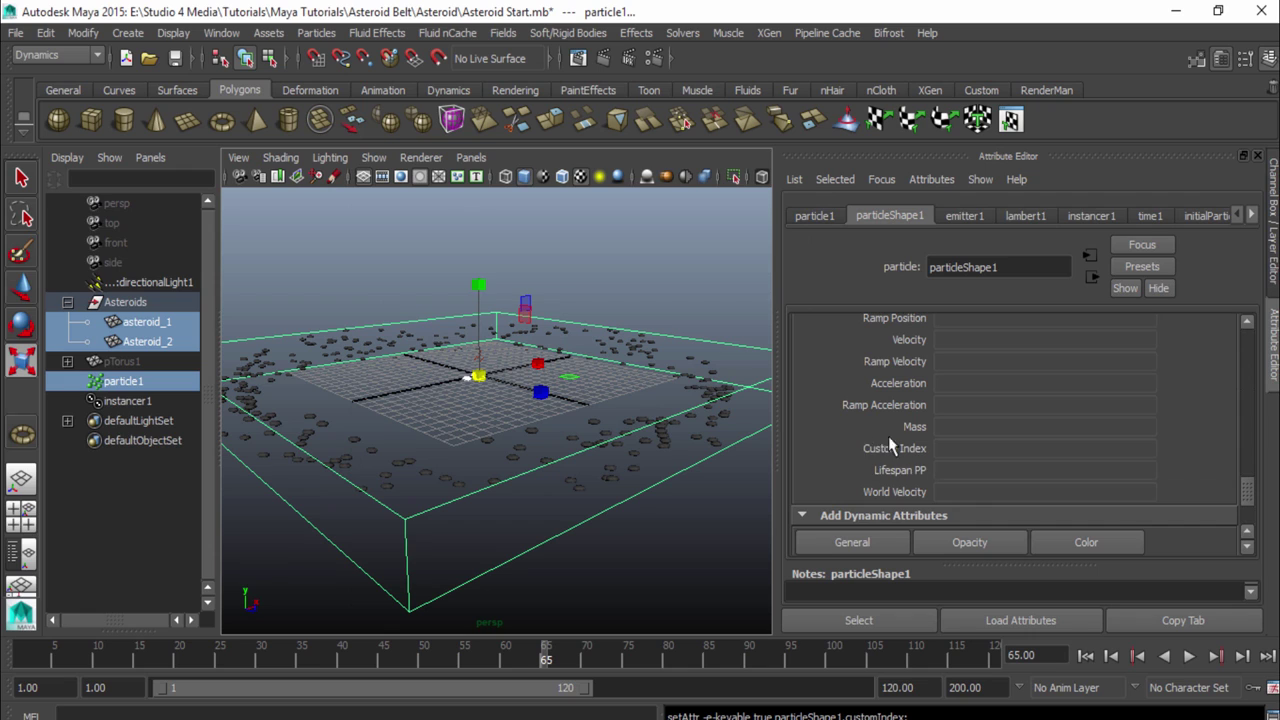
scroll(927, 457, "up", 3)
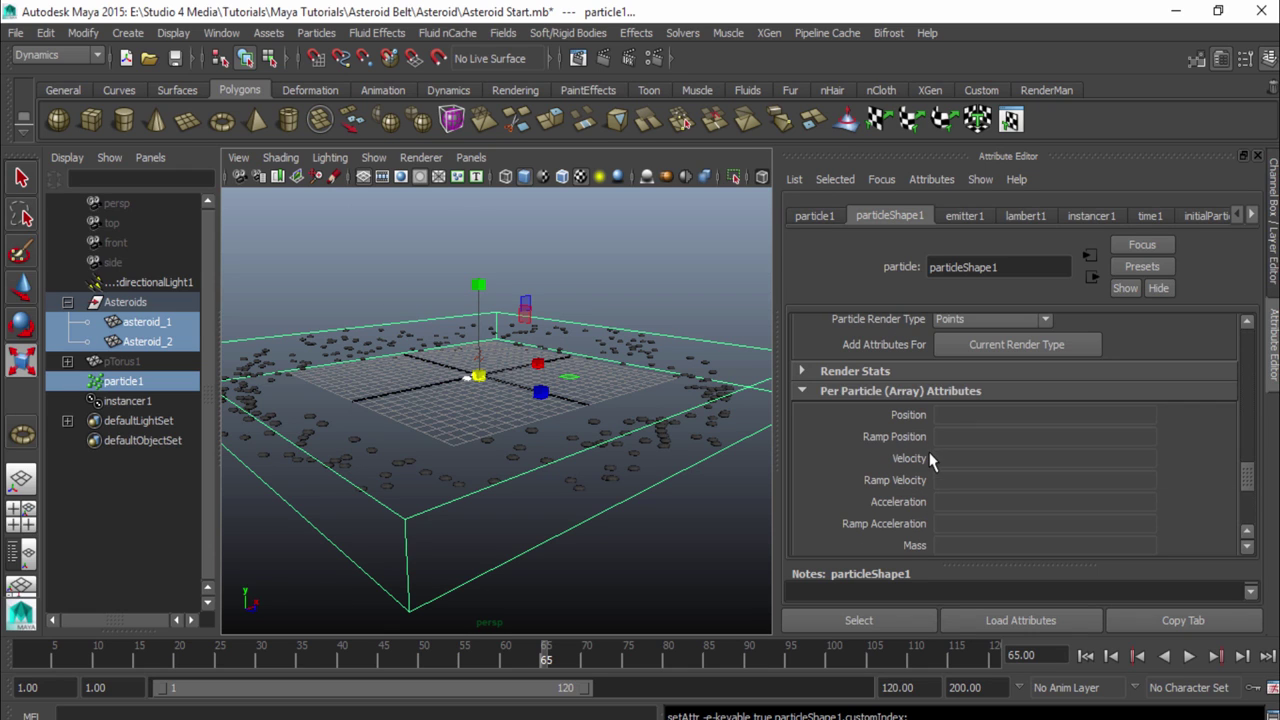
scroll(923, 410, "down", 3)
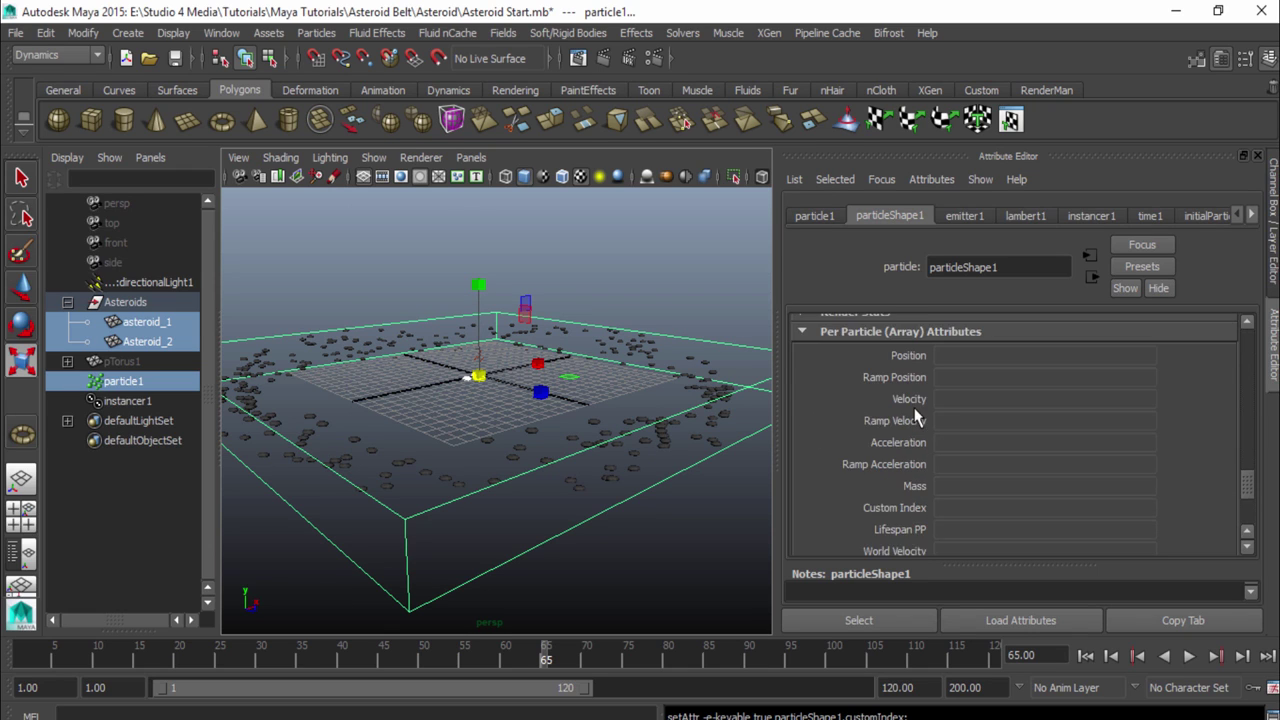
- Attach the creation expression particleShape1.customIndex = rand(0,1.99); to Custom Index
right_click(952, 450)
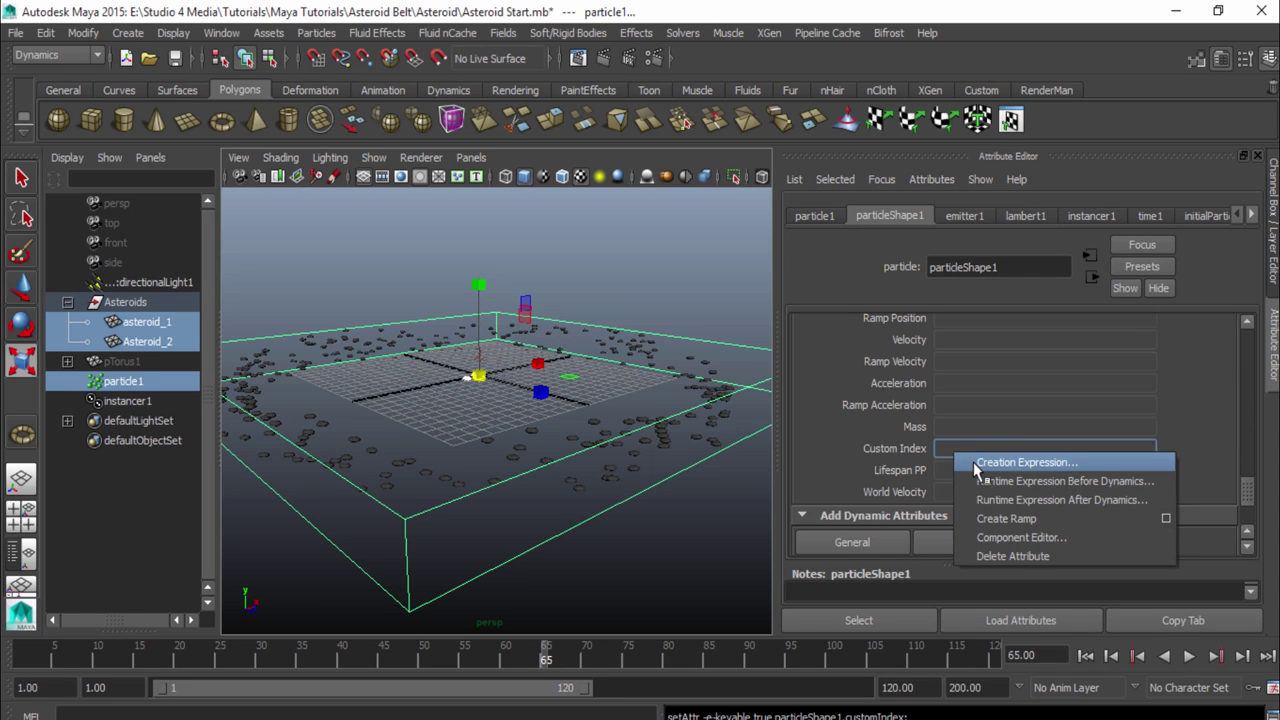
left_click(973, 462)
left_click_drag(0, 141, 714, 106)
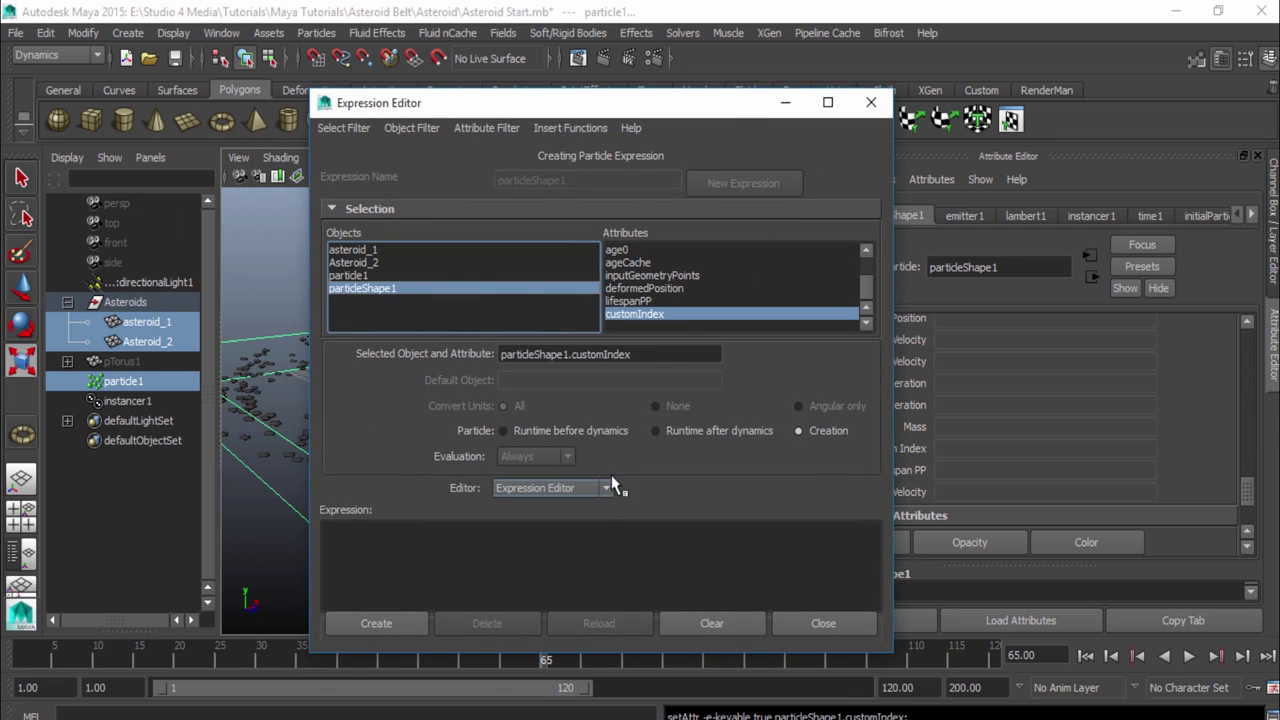
left_click_drag(657, 353, 477, 350)
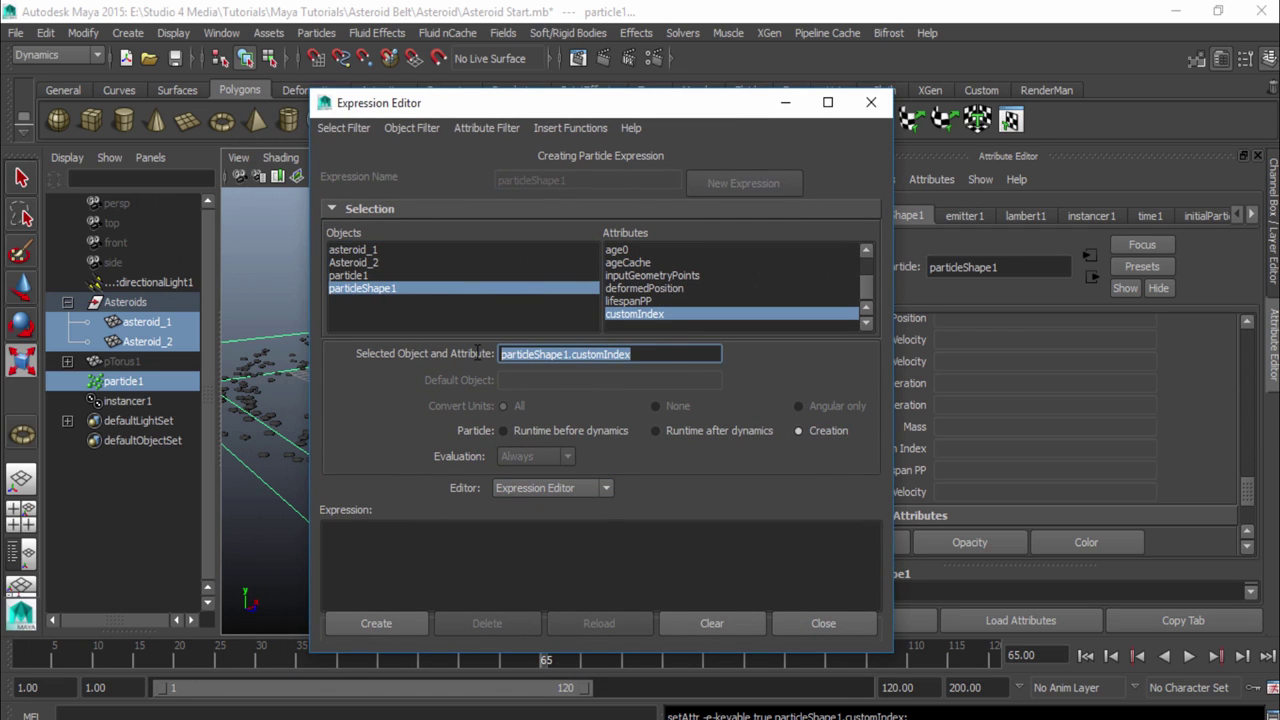
left_click(378, 528)
left_click_drag(632, 354, 393, 542)
left_click(575, 578)
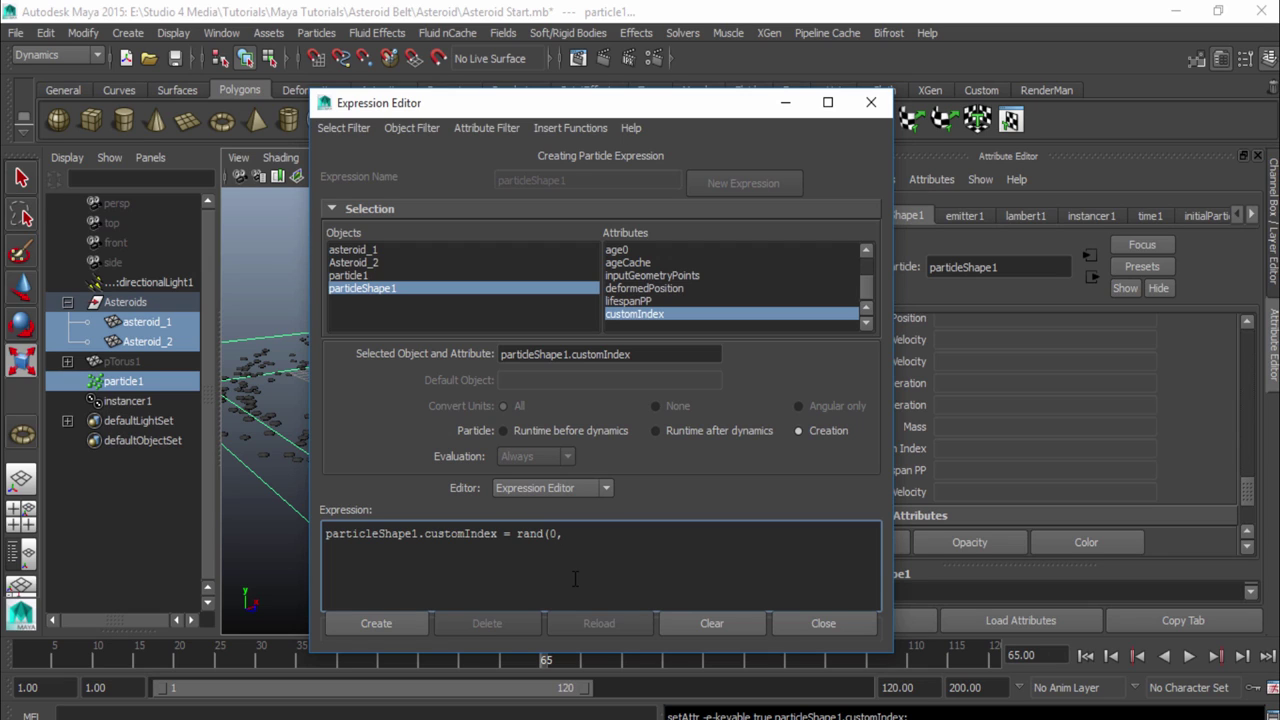
type("99);")
left_click_drag(506, 110, 509, 101)
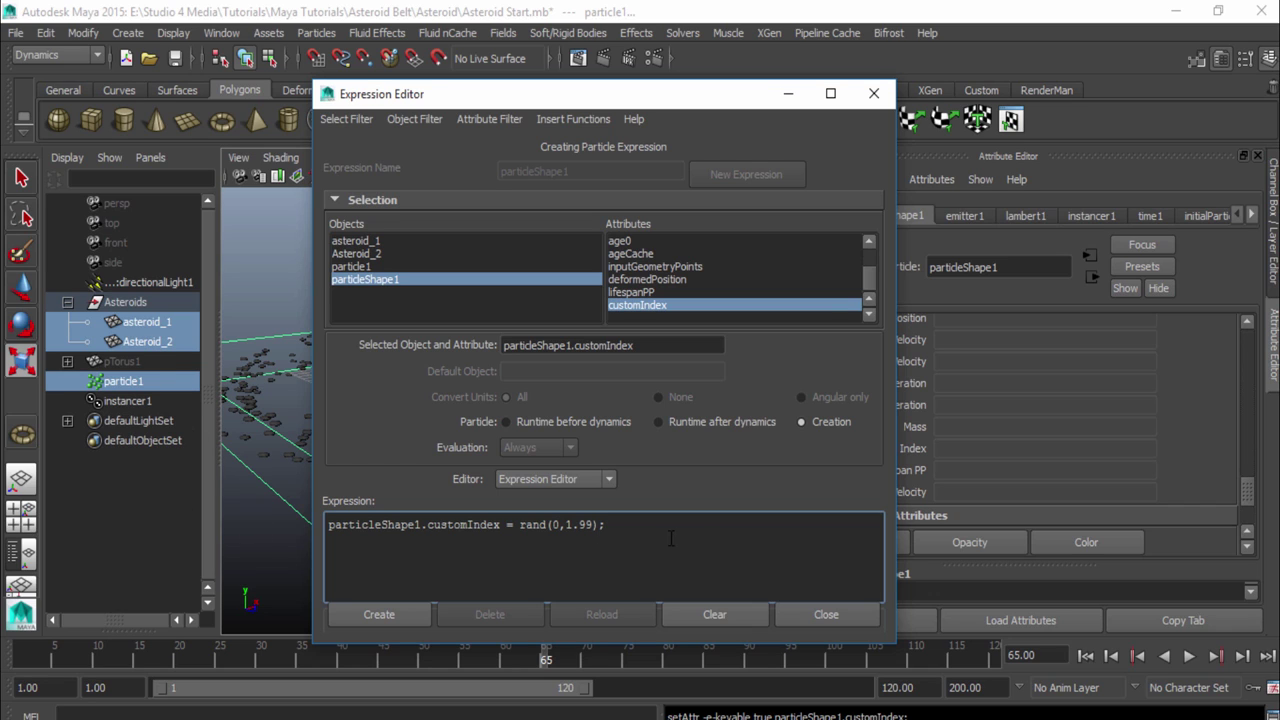
left_click(370, 614)
left_click_drag(705, 103, 499, 104)
- Close the Expression Editor and enable Allow All Data Types in particleShape1's Instancer section
left_click(620, 614)
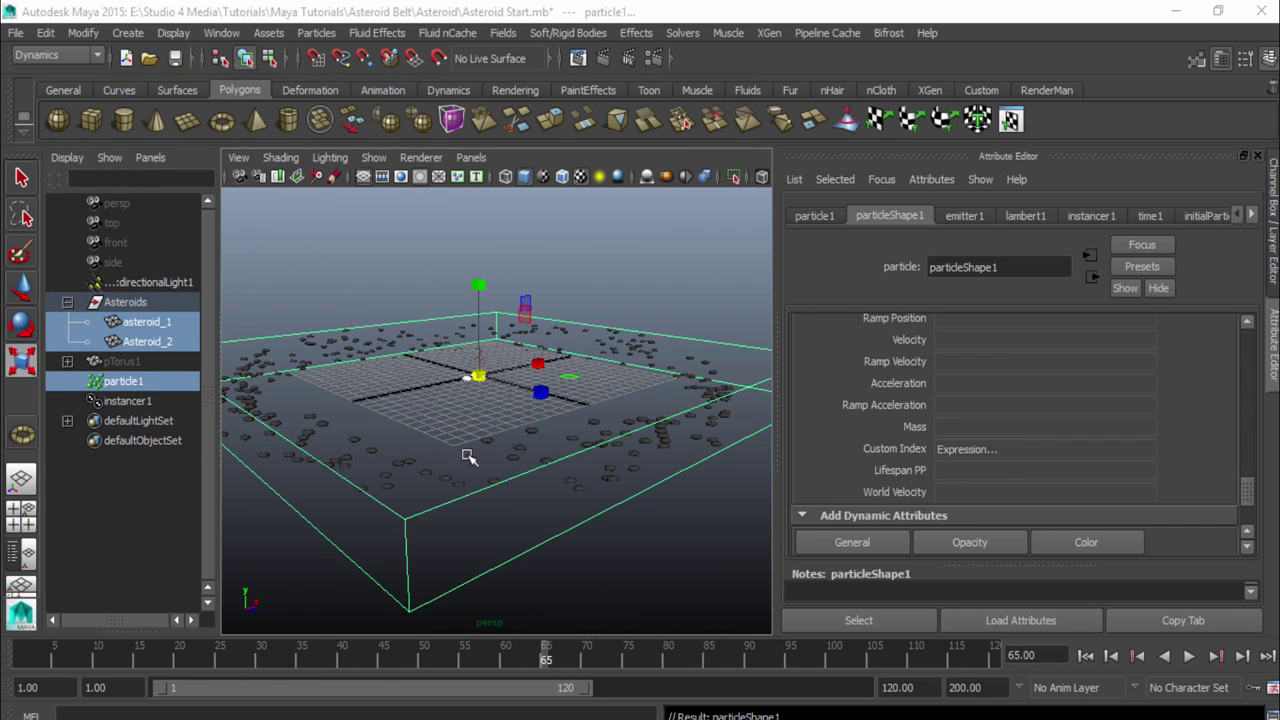
scroll(1010, 485, "up", 5)
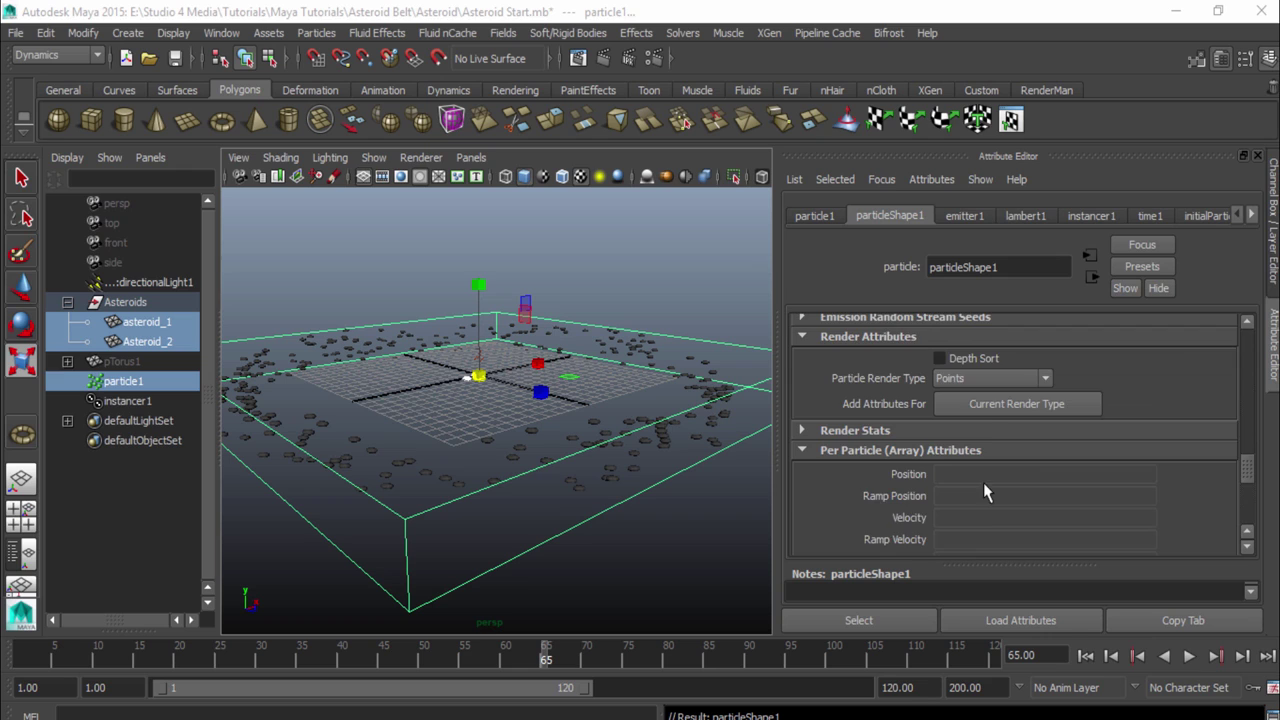
scroll(968, 490, "up", 6)
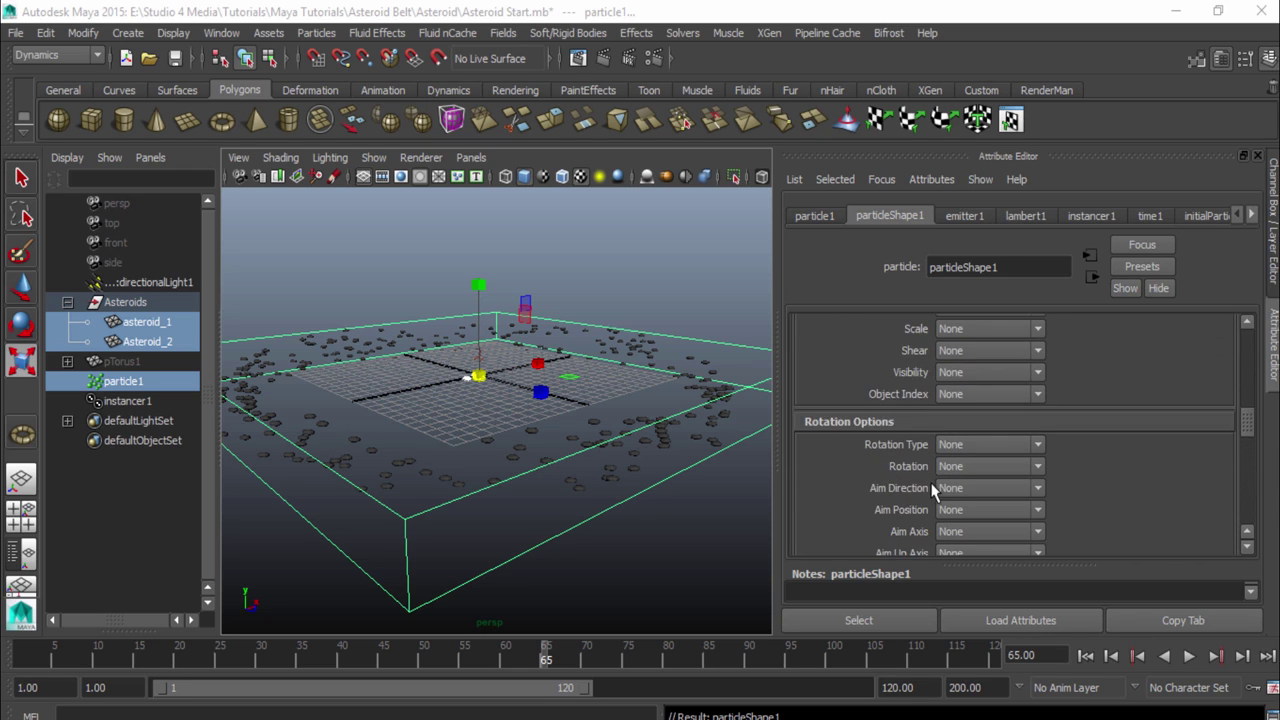
scroll(932, 490, "up", 3)
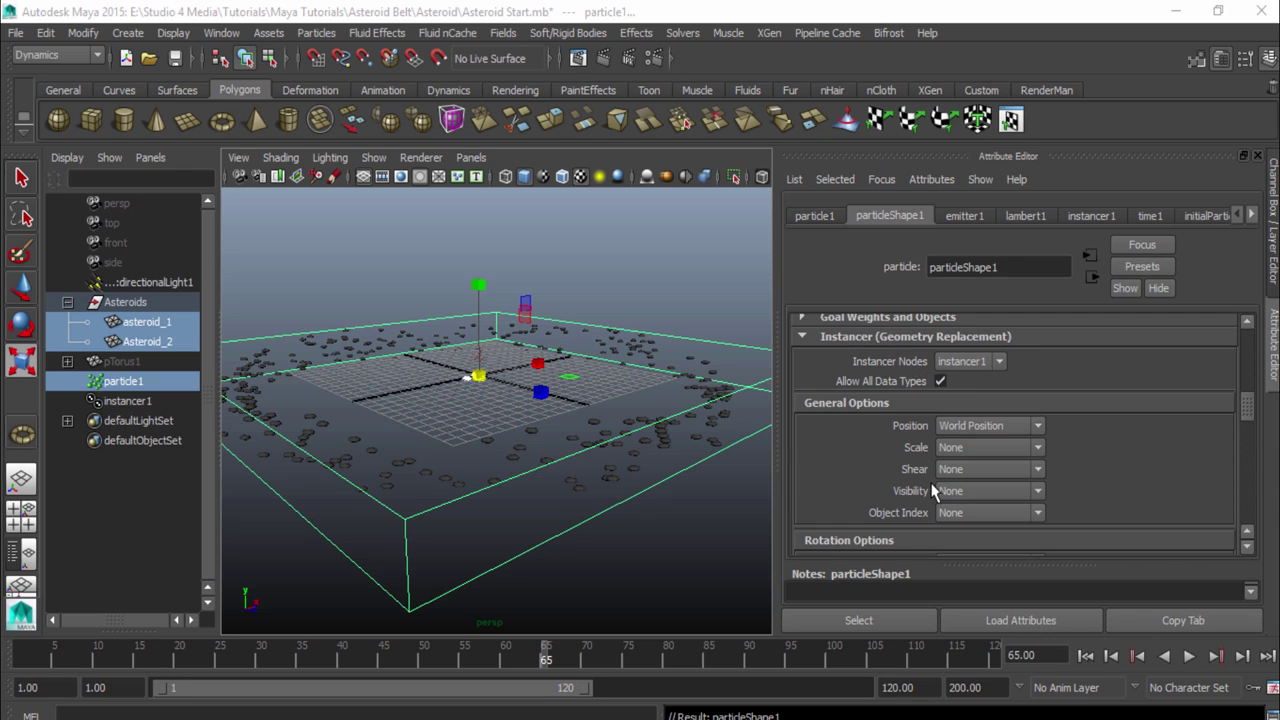
left_click(938, 381)
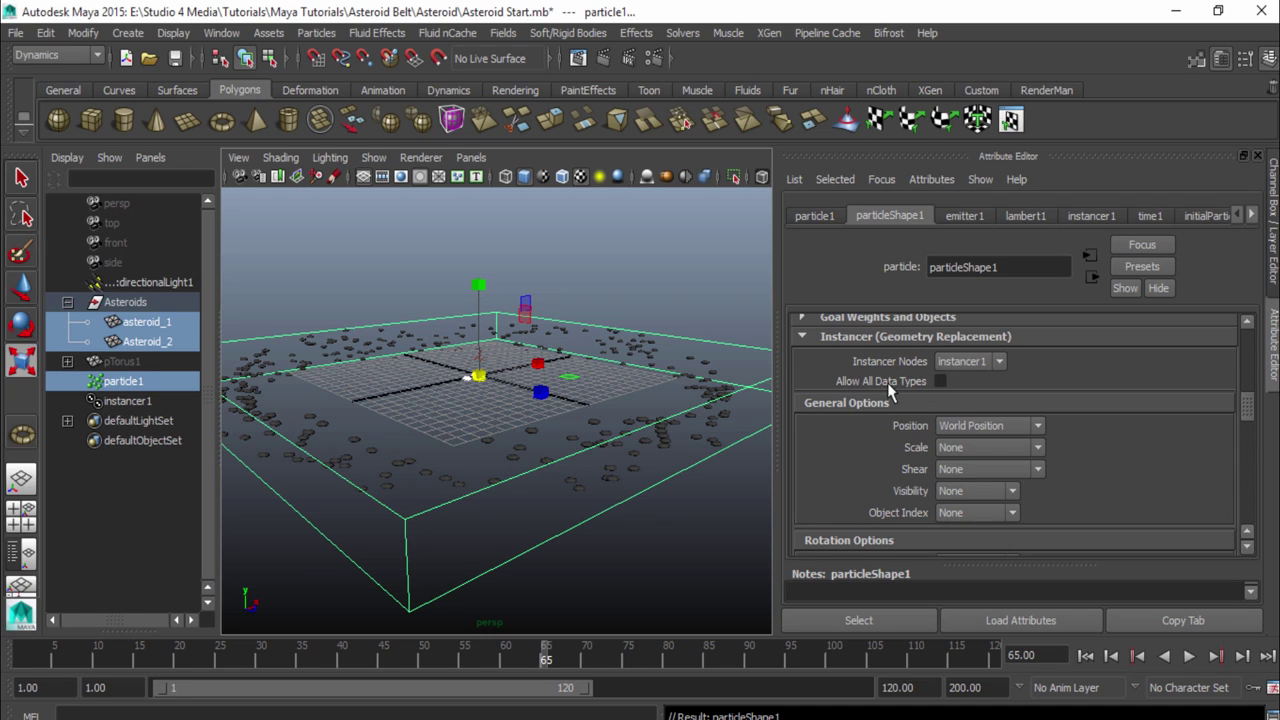
left_click(940, 381)
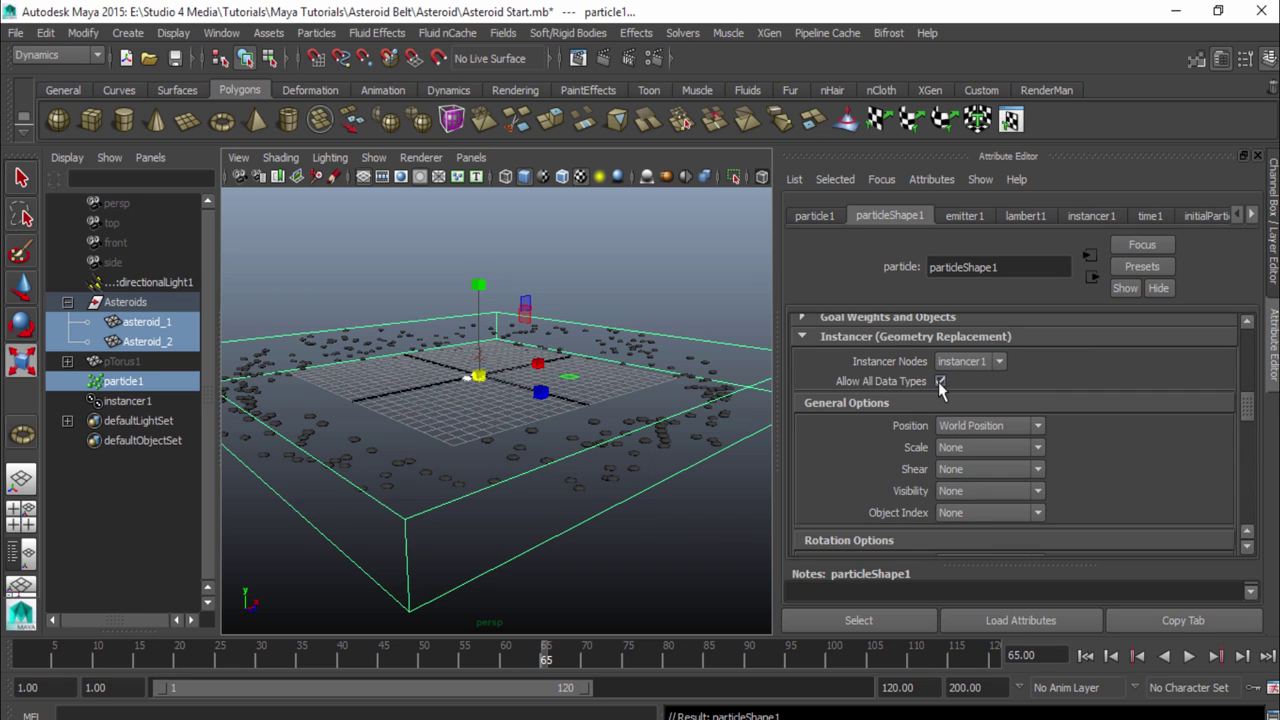
- Set the instancer's Object Index to customIndex
scroll(938, 381, "down", 2)
scroll(877, 433, "down", 2)
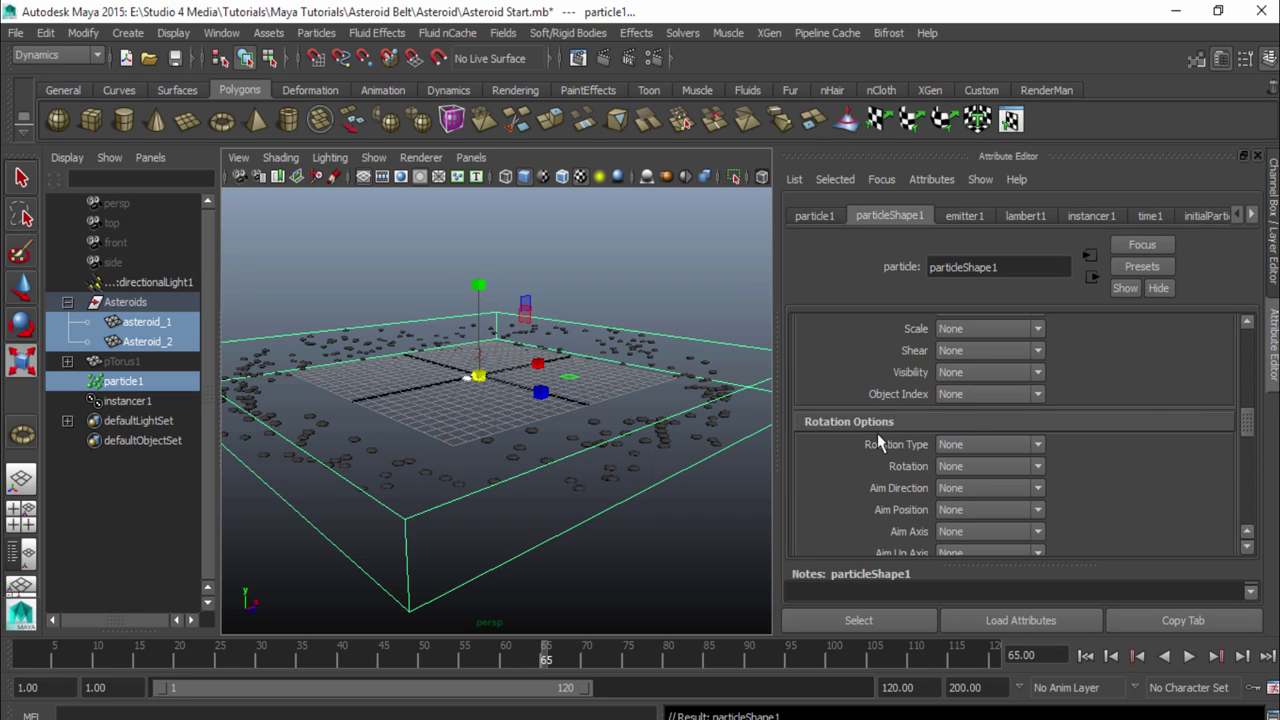
left_click(966, 397)
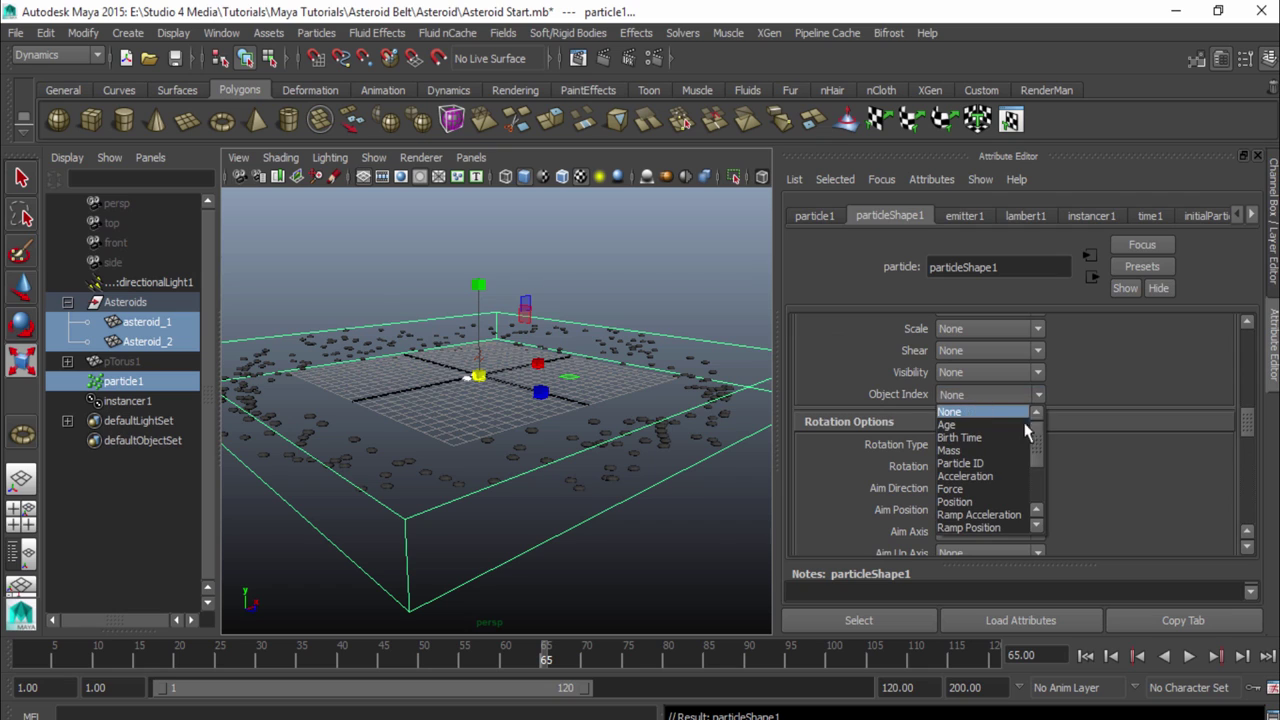
left_click_drag(1036, 436, 1040, 479)
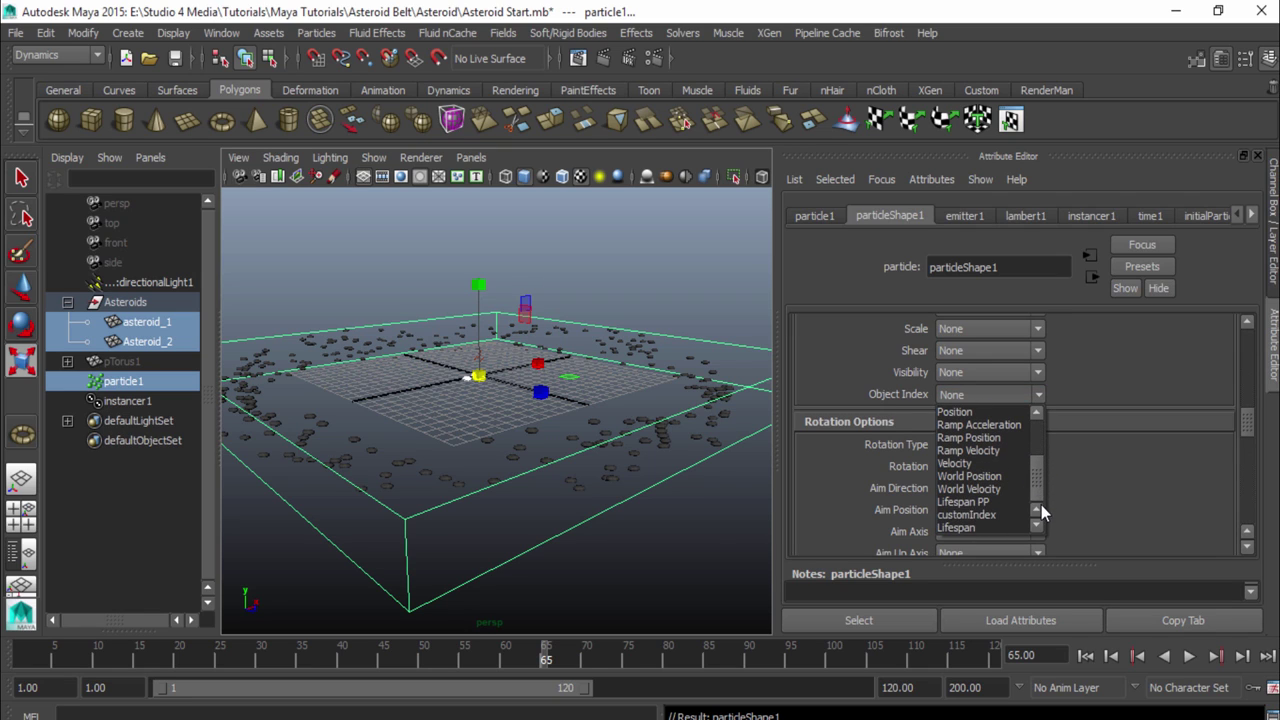
left_click(983, 516)
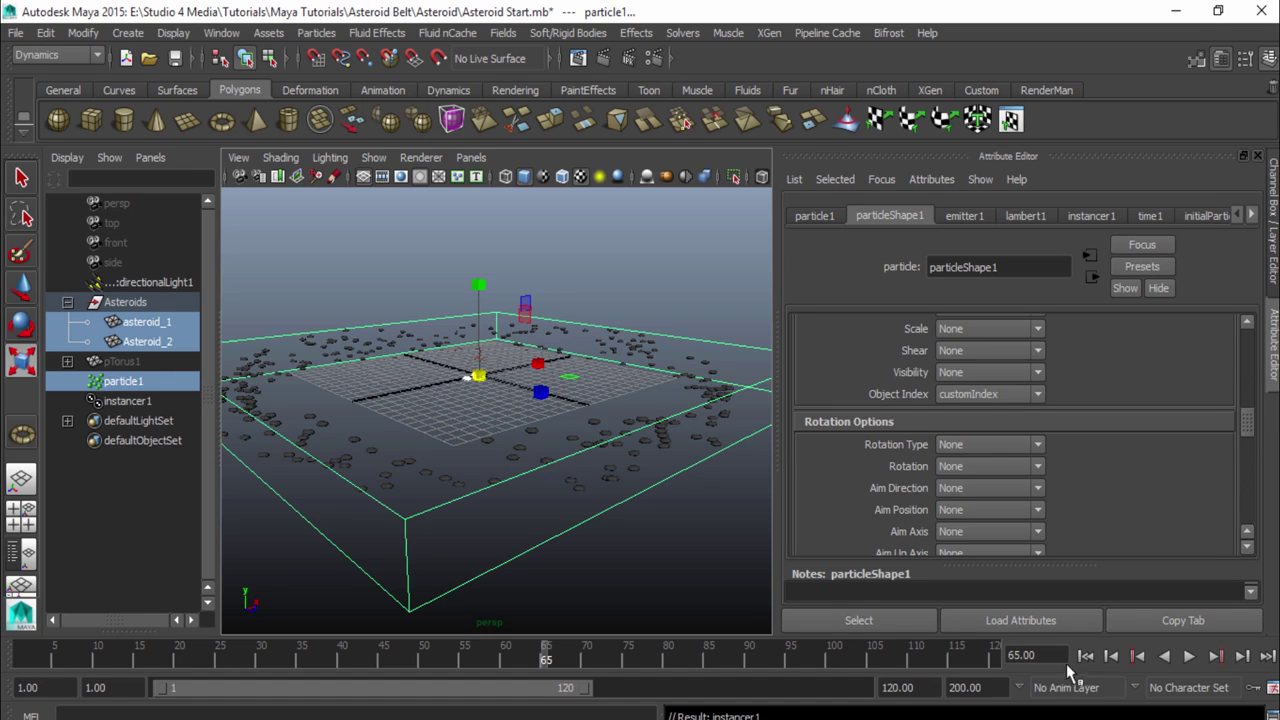
- Rewind and play the simulation to frame 43, then frame the particles in the viewport
left_click(1085, 656)
left_click(1188, 656)
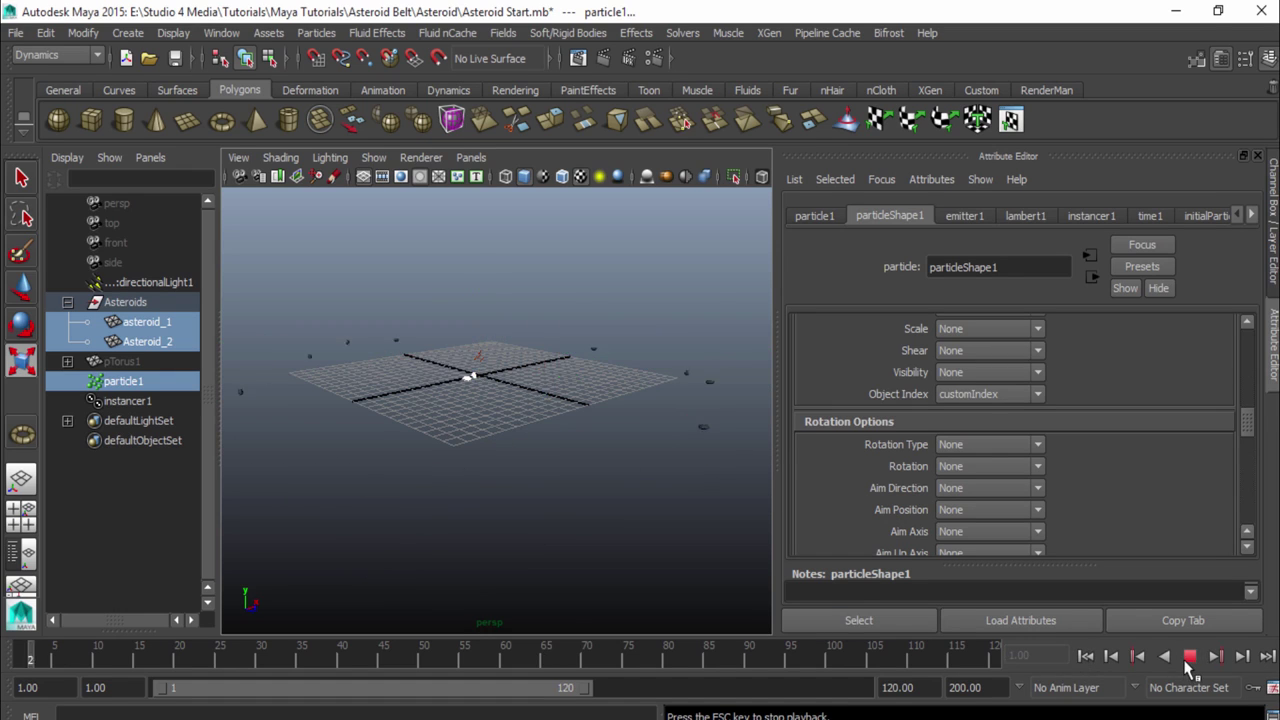
left_click(1188, 656)
key("f")
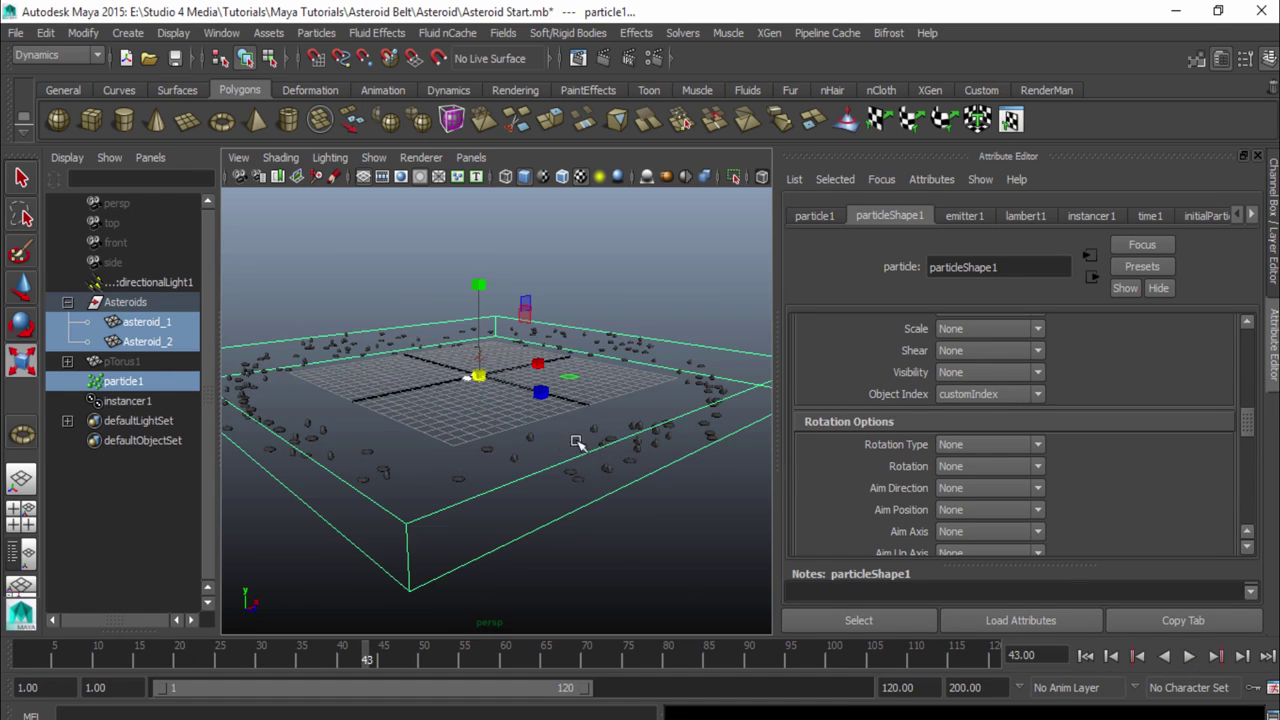
left_click(1274, 365)
scroll(611, 487, "up", 10)
left_click(680, 429)
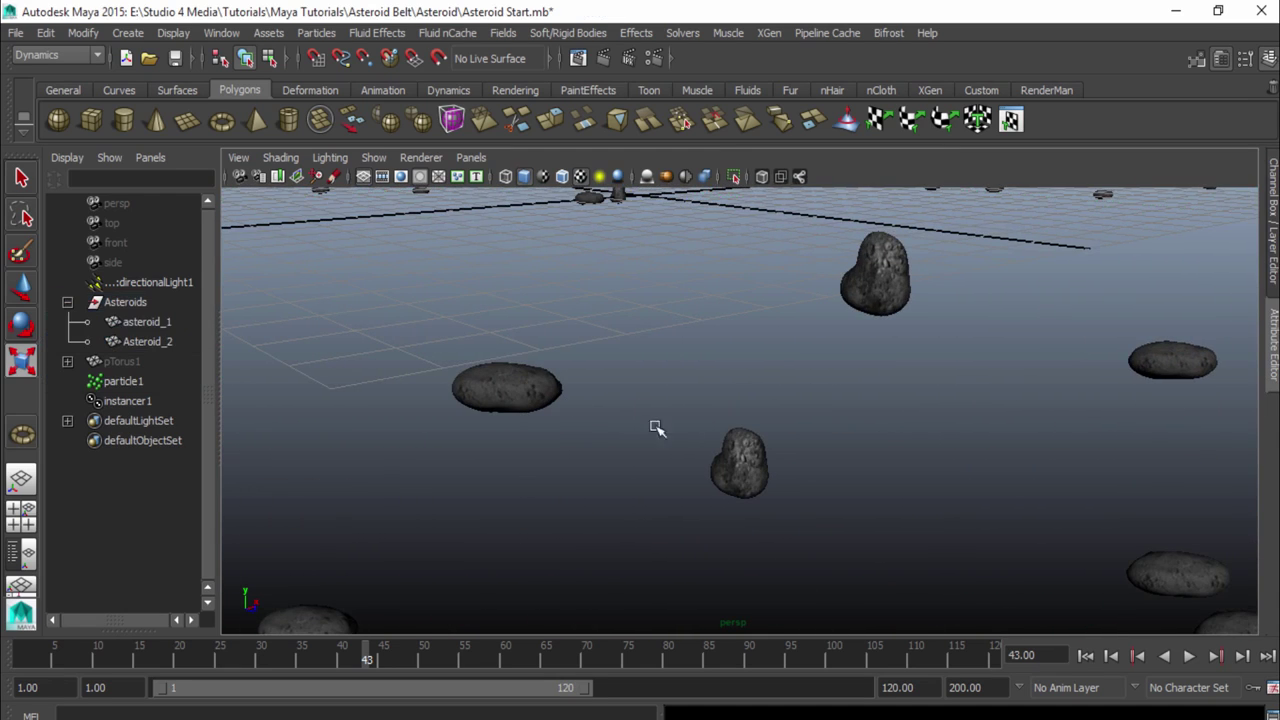
scroll(845, 455, "down", 10)
- Orbit and dolly close around the mixed asteroid ring, then select particle1 in the Outliner
left_click_drag(845, 455, 634, 486, "alt")
right_click_drag(634, 486, 618, 477, "alt")
left_click_drag(618, 477, 641, 456, "alt")
right_click_drag(518, 424, 598, 386, "alt")
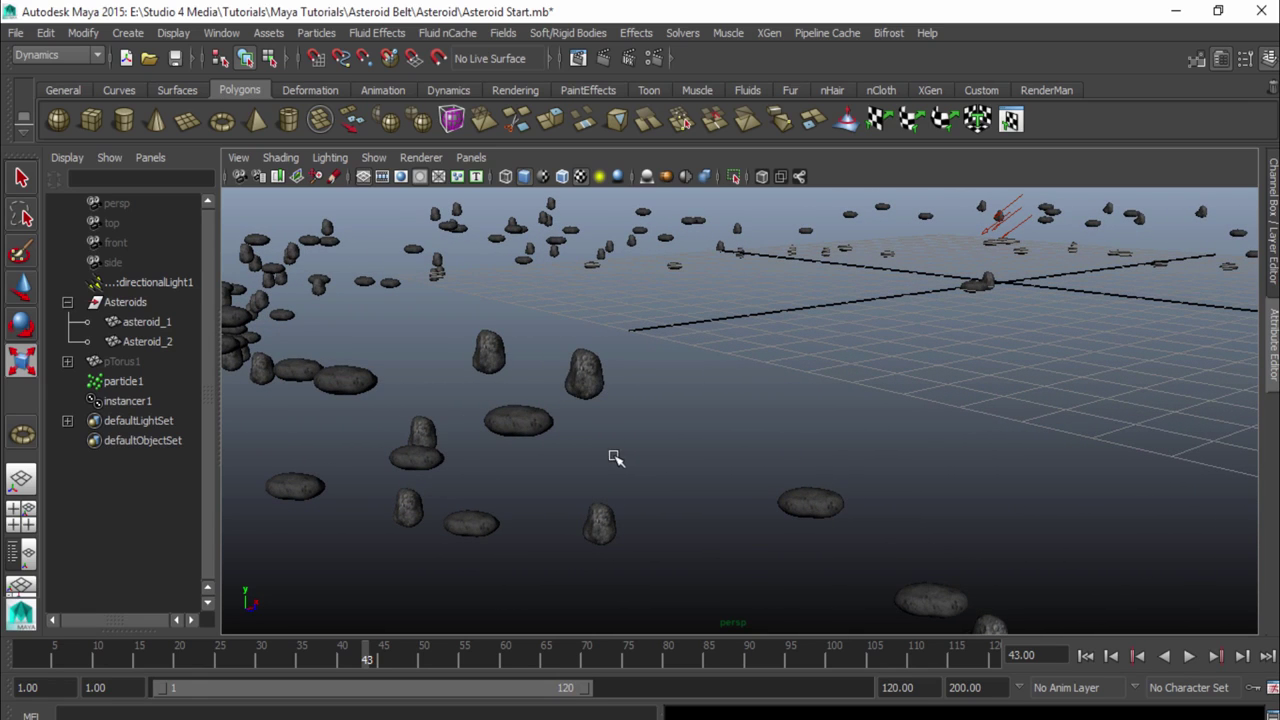
scroll(709, 466, "down", 3)
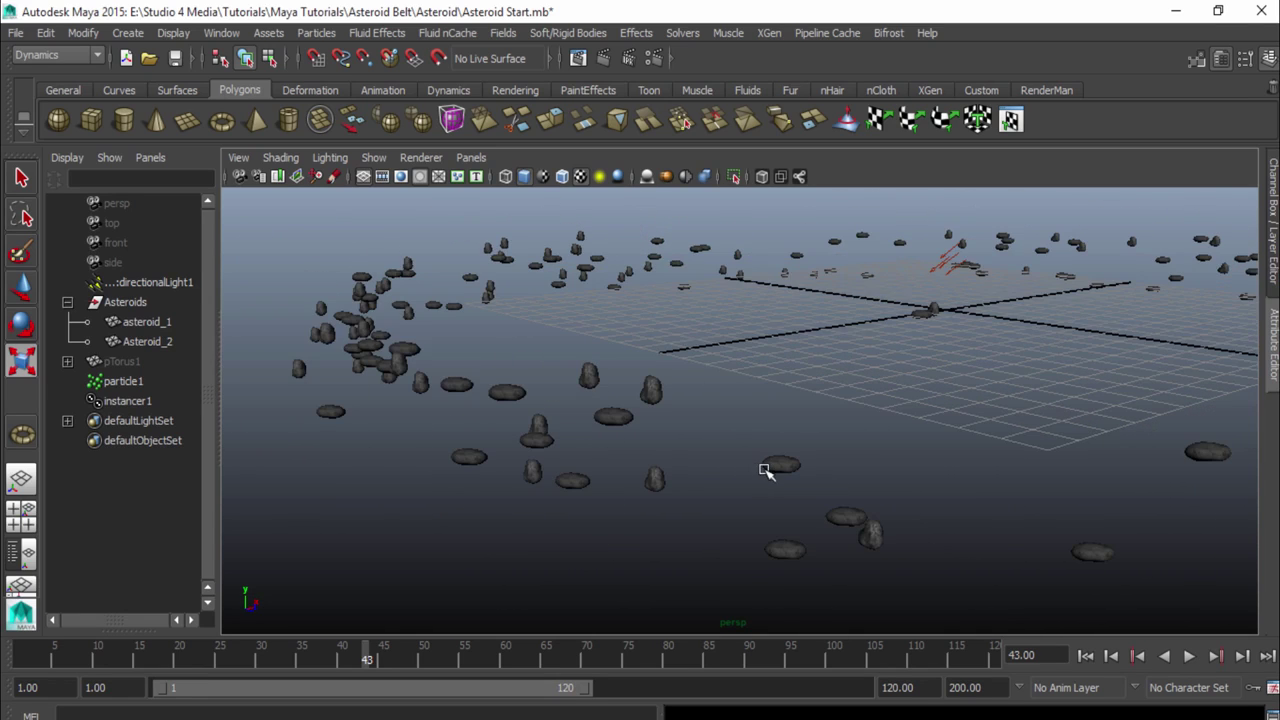
left_click_drag(1003, 477, 623, 449, "alt")
left_click_drag(1218, 452, 517, 509, "alt")
left_click_drag(617, 433, 606, 446, "alt")
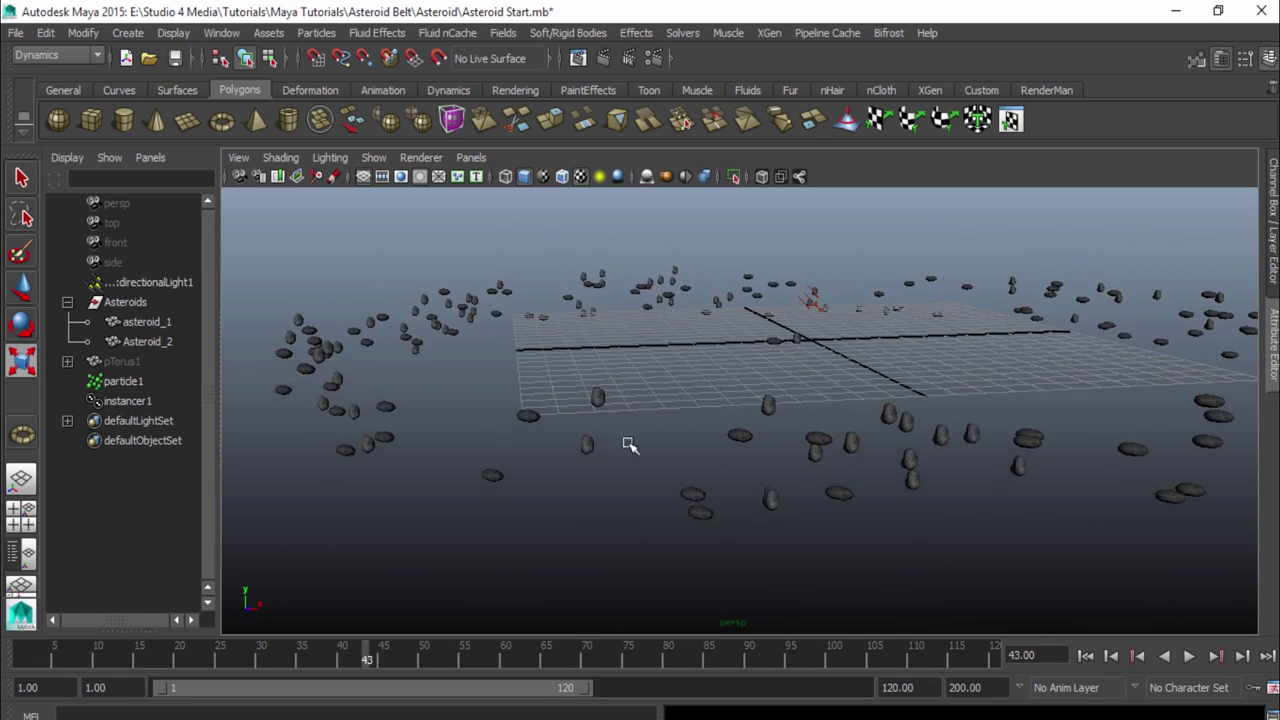
scroll(794, 429, "up", 8)
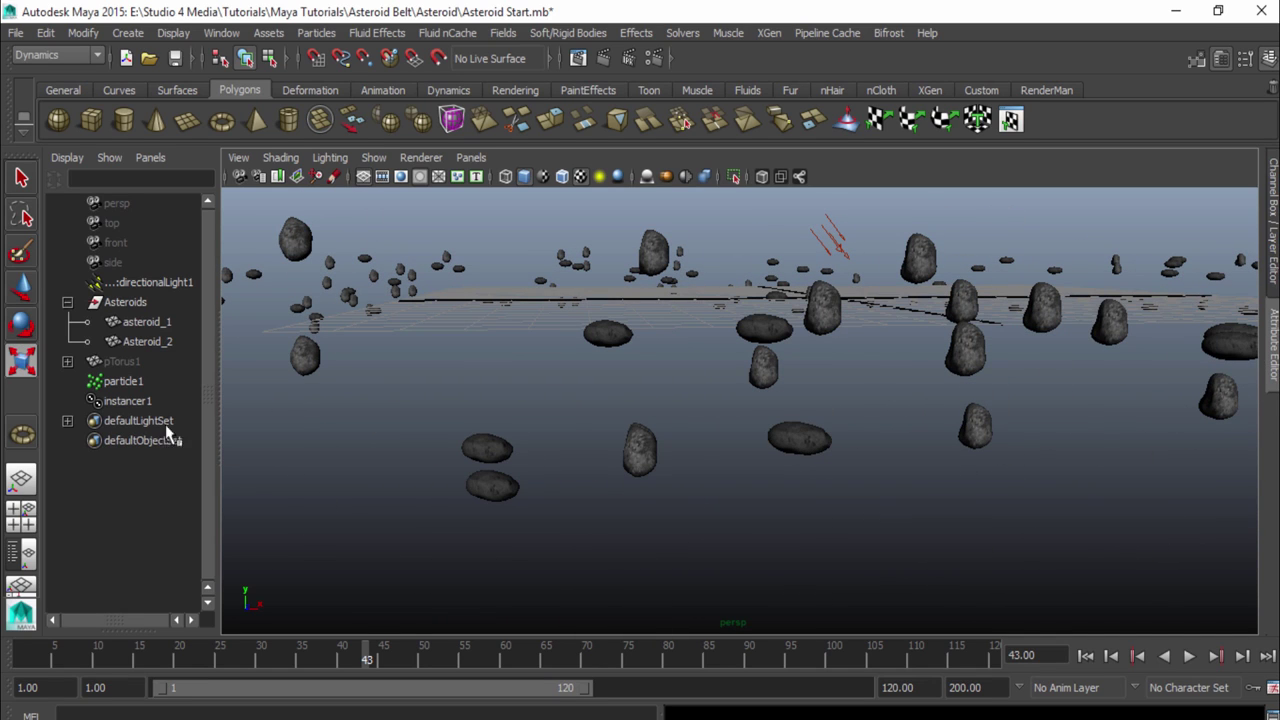
left_click(124, 382)
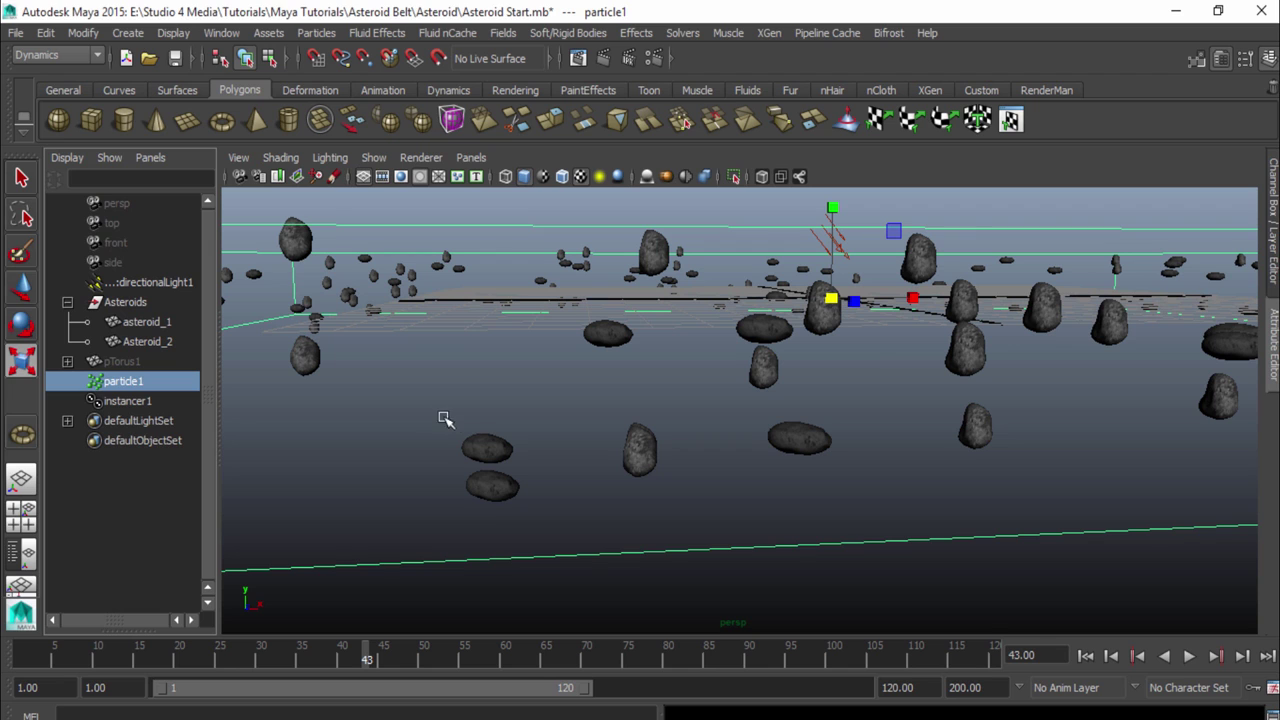
- Open the creation expression for particleShape1's Custom Index in the Expression Editor
left_click(1276, 285)
left_click(1276, 350)
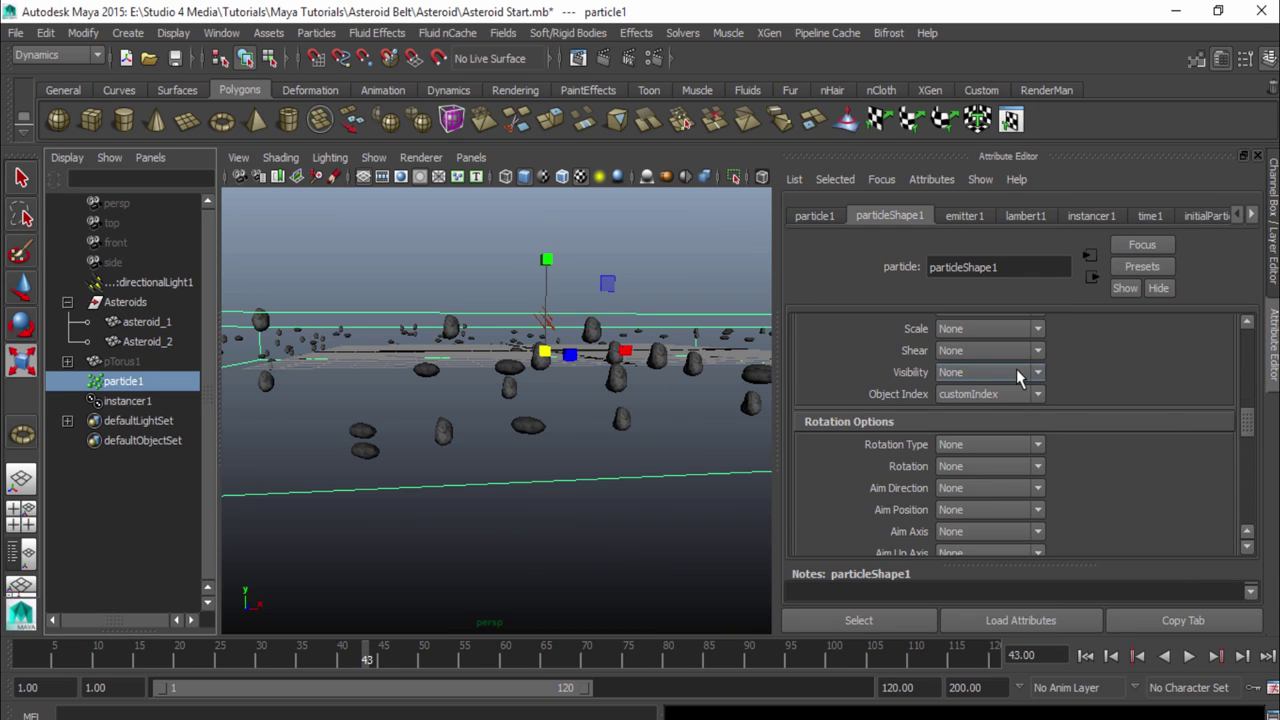
scroll(1015, 370, "down", 10)
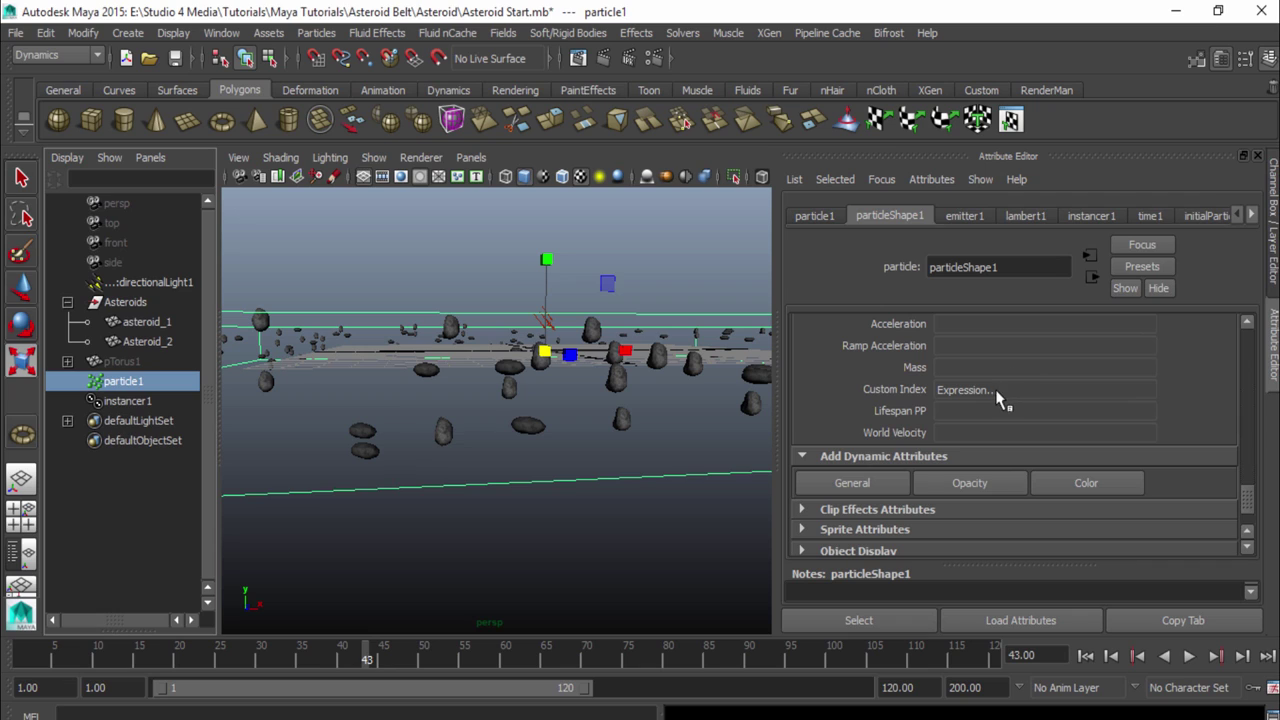
right_click(1000, 396)
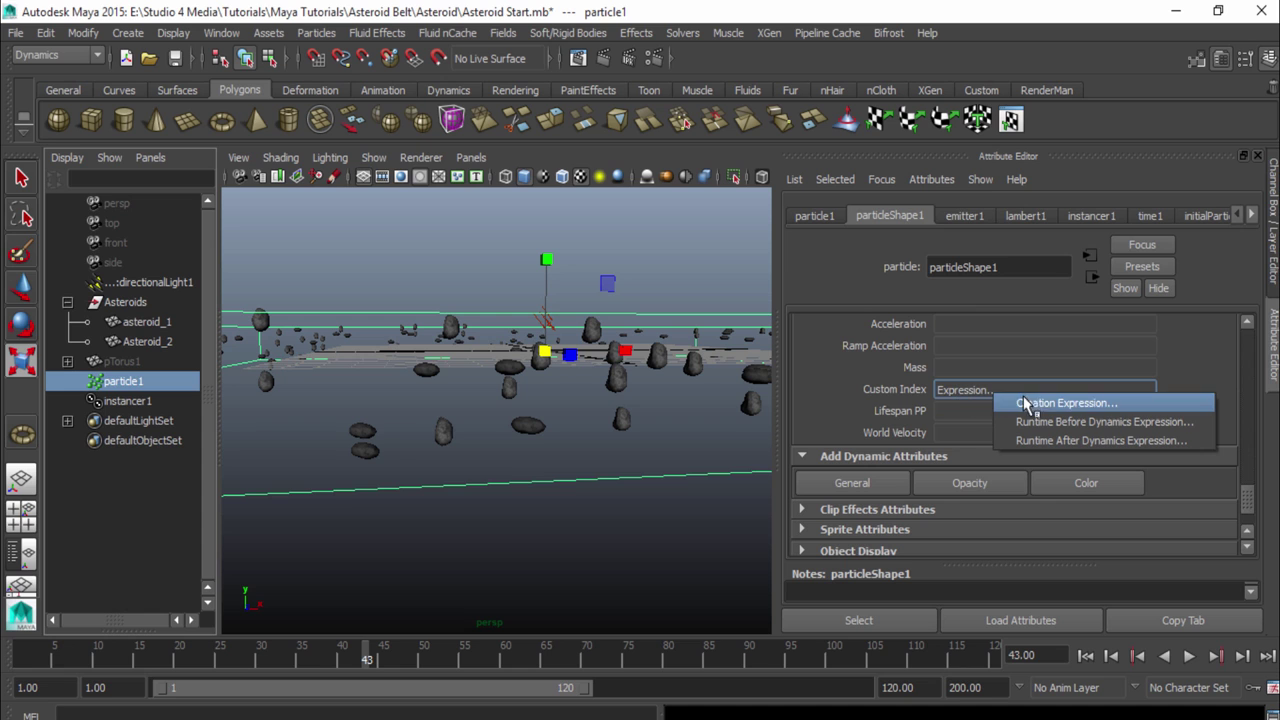
left_click(1025, 403)
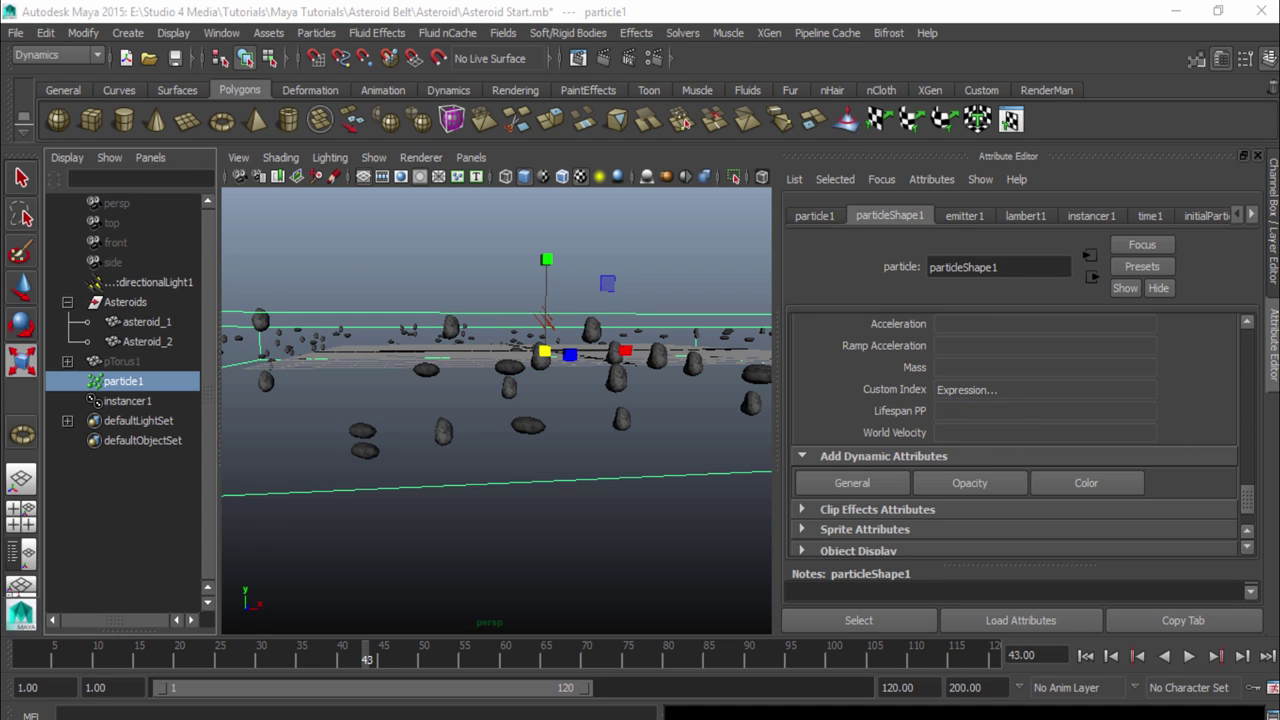
left_click_drag(210, 180, 877, 133)
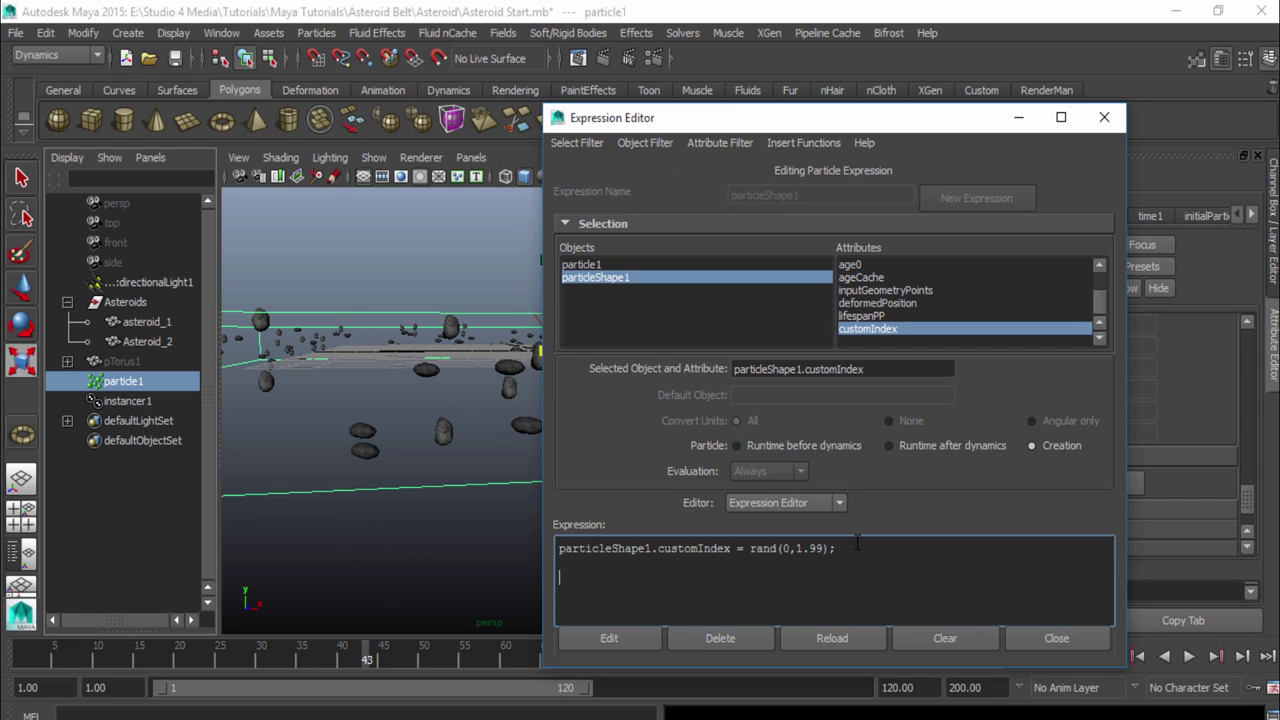
left_click_drag(738, 123, 415, 89)
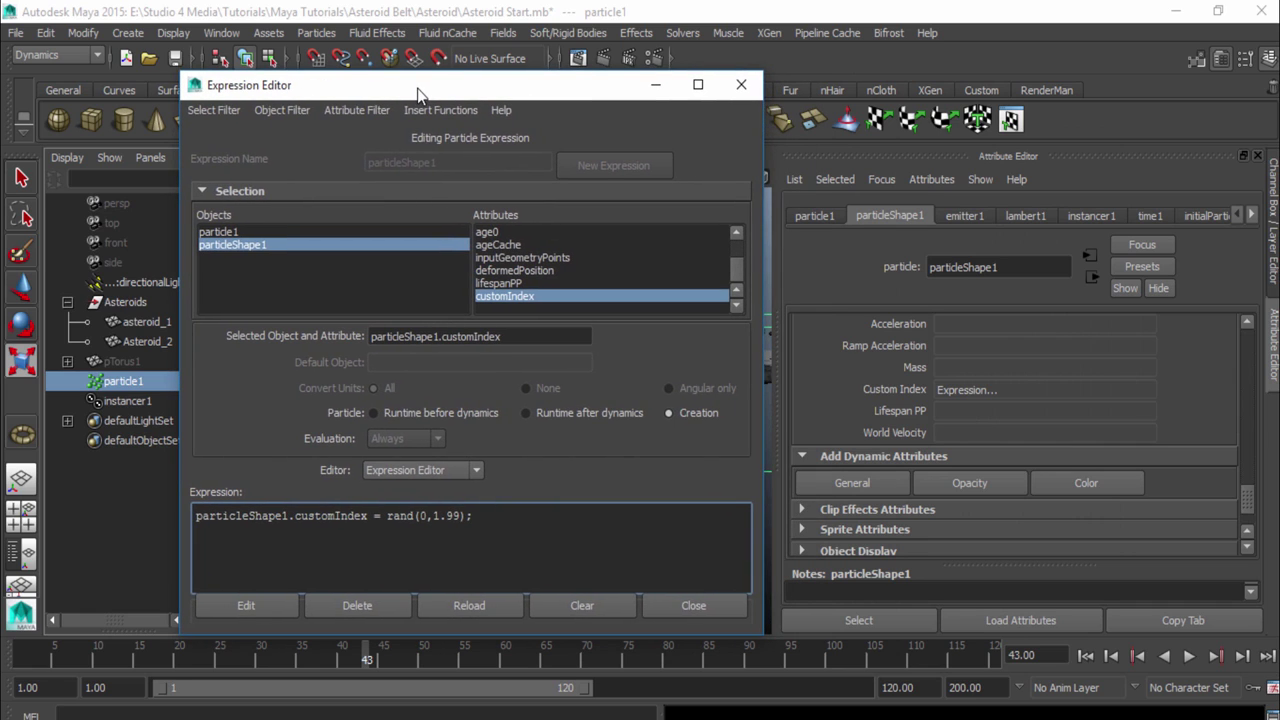
- Add a new per-particle attribute named customRotation to particleShape1
left_click(865, 485)
left_click_drag(770, 366, 433, 108)
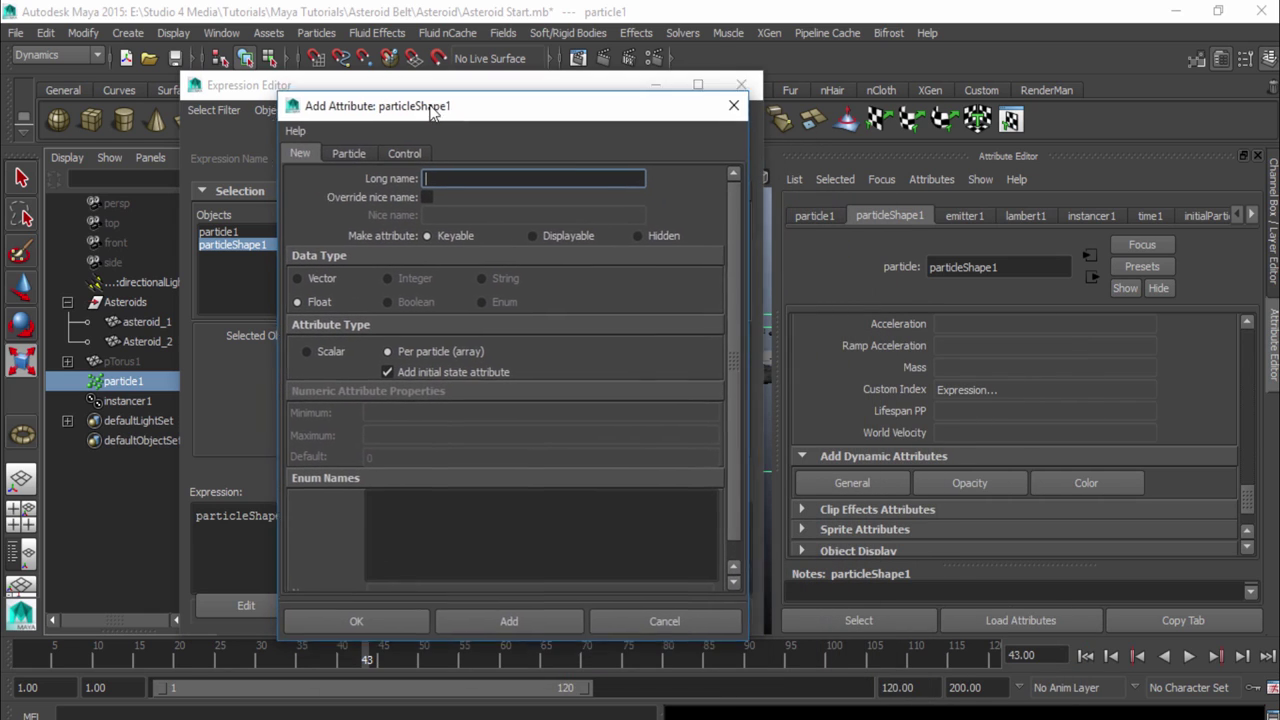
type("customR")
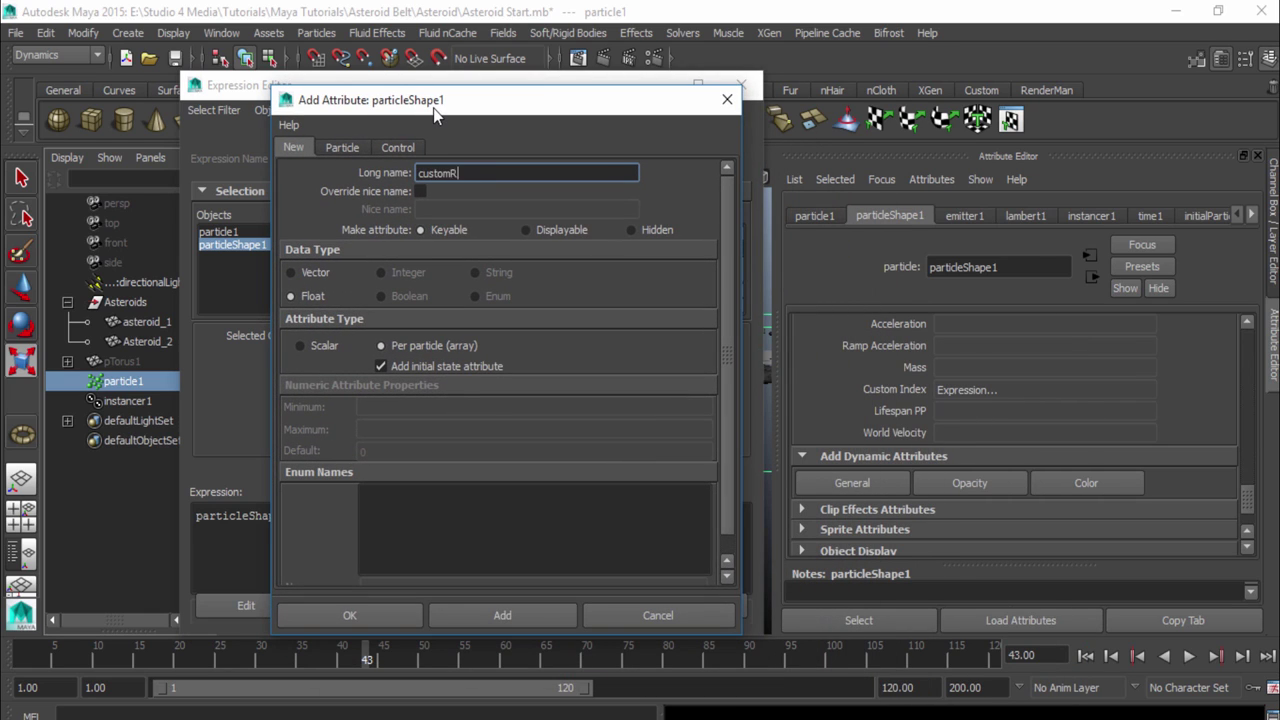
type("otation")
left_click(386, 619)
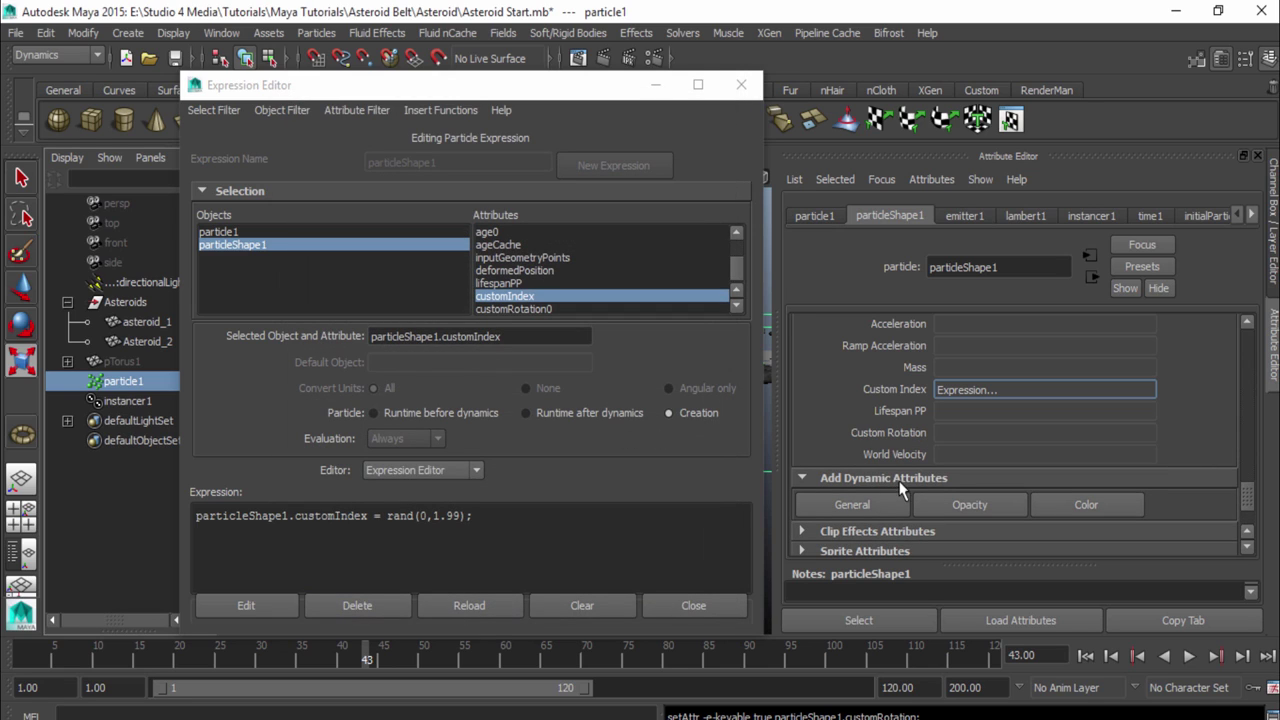
- Type customRotation = <<rand(0,360)>>; into the creation expression
left_click(521, 518)
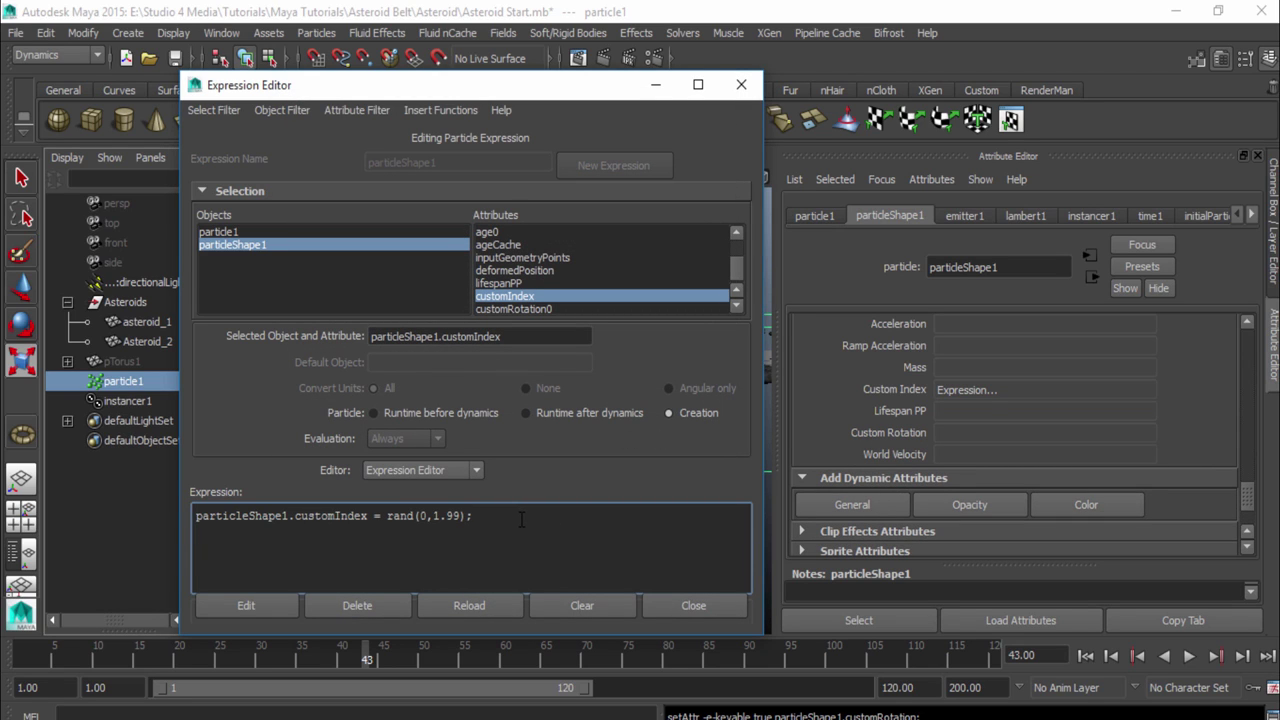
type("customRotation = <<rand")
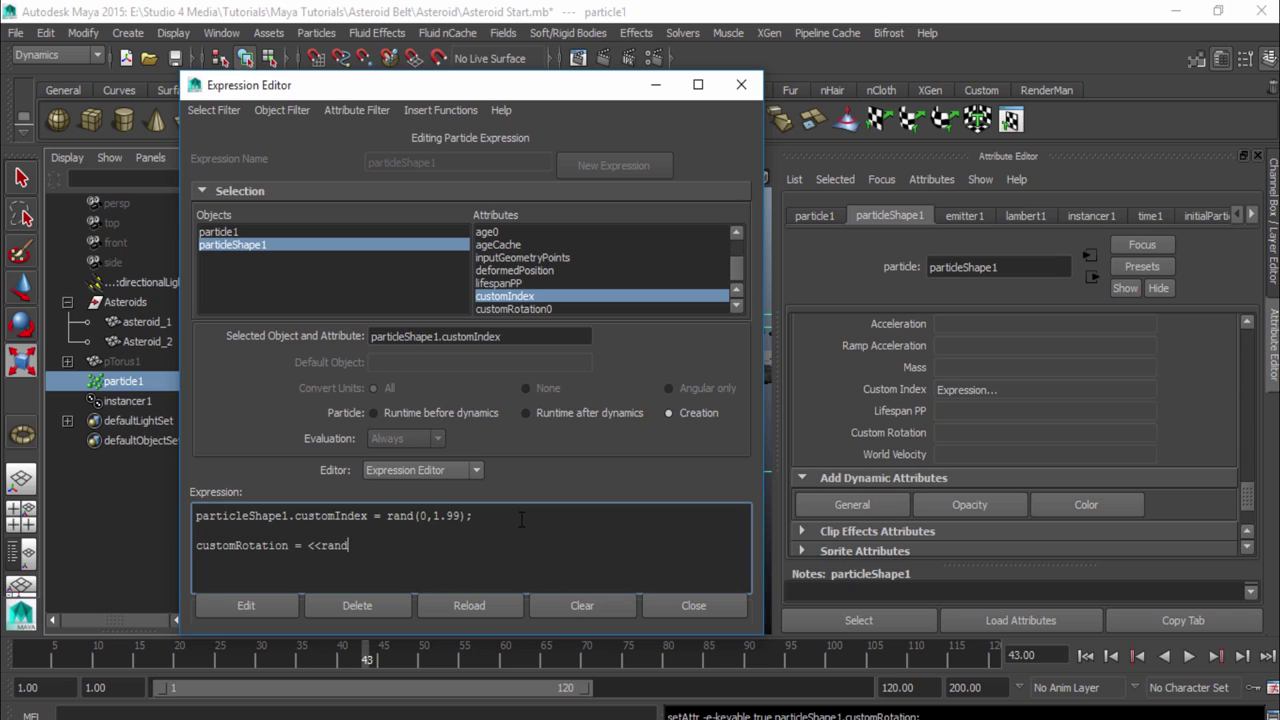
type("(0,360)>>;")
- Copy the rand(0,360) term twice so all three rotation axes are randomized
mouse_move(396, 549)
left_mouse_down()
mouse_move(344, 549)
mouse_move(414, 549)
left_mouse_up()
left_click(322, 549, "shift")
left_click(350, 547)
left_click_drag(394, 546, 321, 546)
key("ctrl+c")
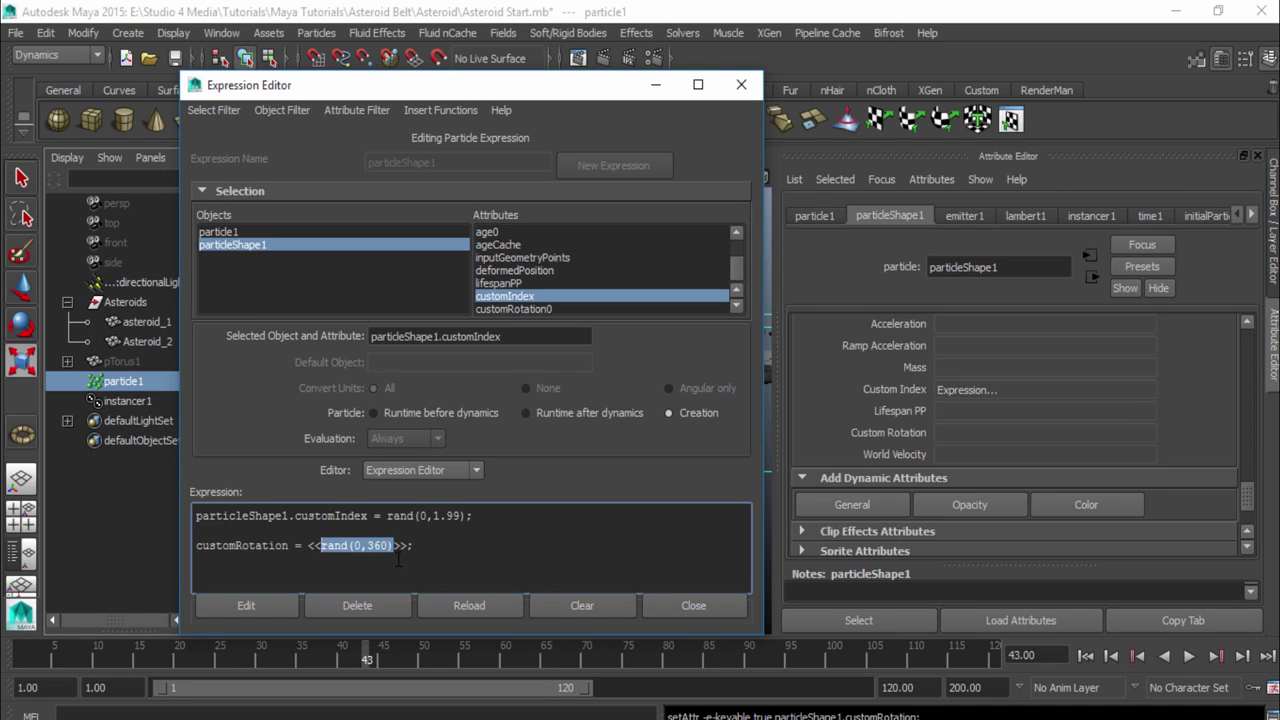
left_click(398, 560)
left_click(394, 547)
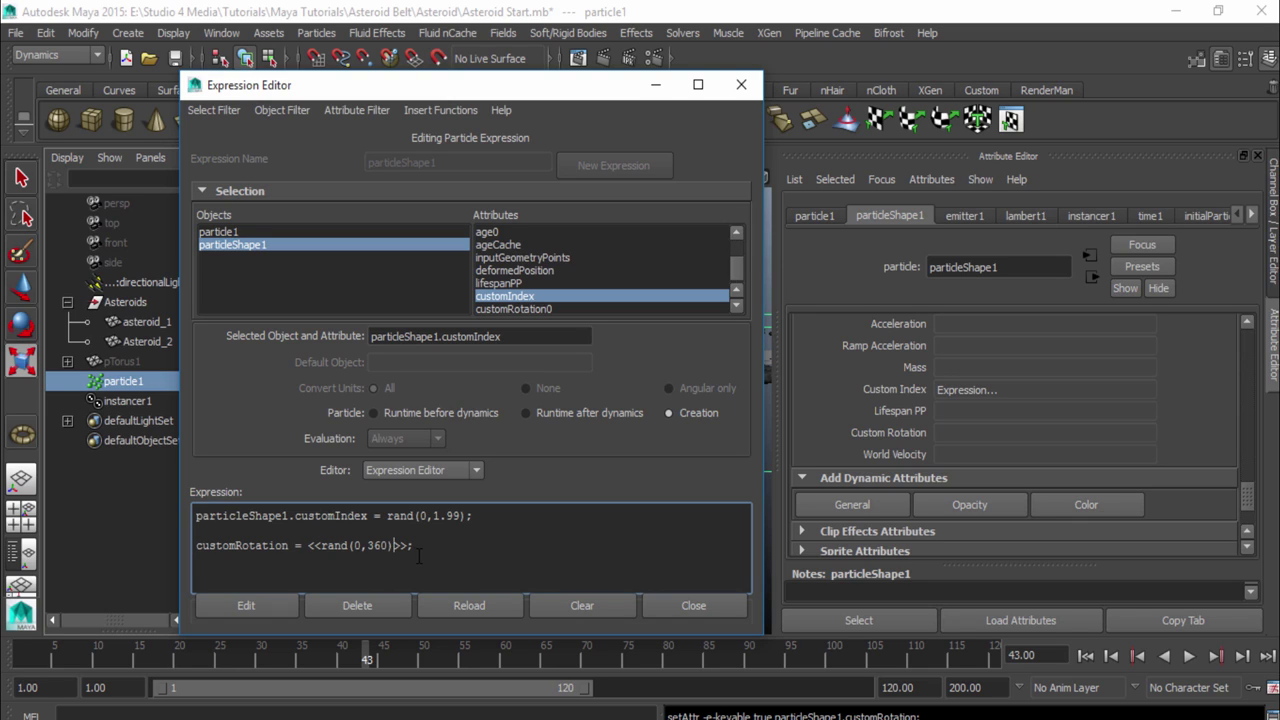
type(",")
key("ctrl+v")
type(",")
key("ctrl+v")
- Apply the edited creation expression and close the Expression Editor
double_click(576, 546)
left_click(570, 545)
left_click_drag(550, 96, 494, 71)
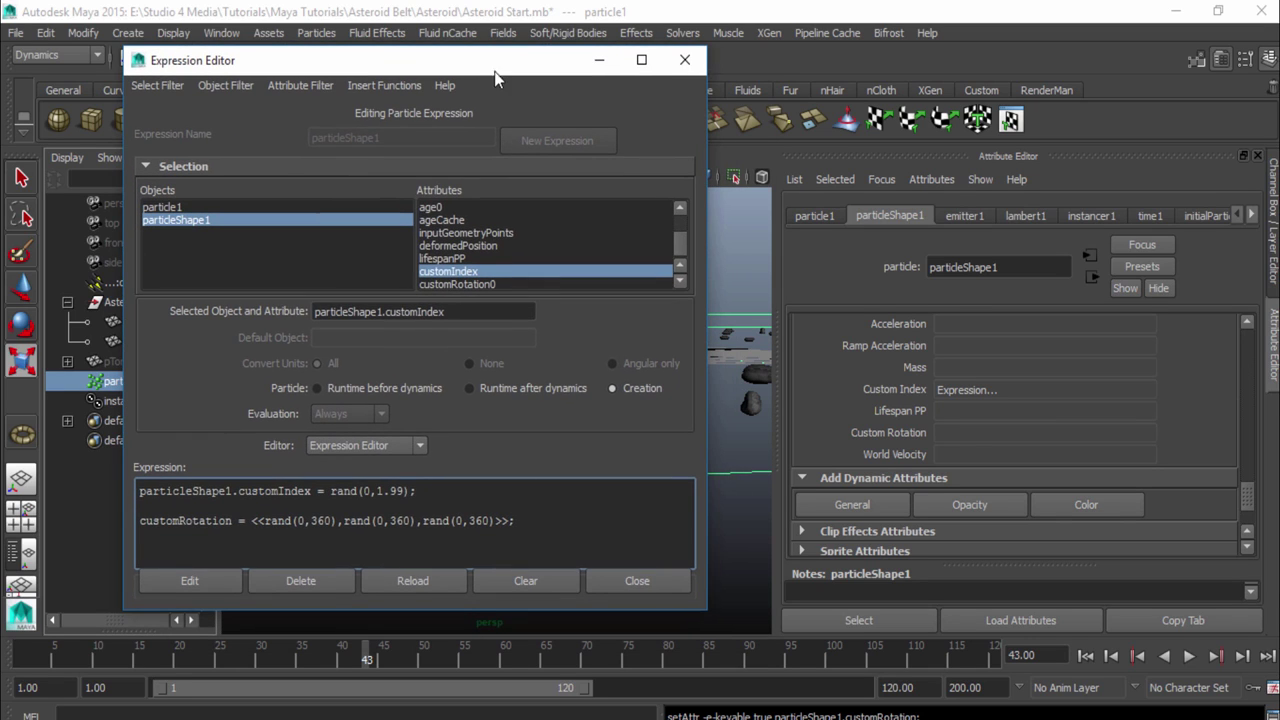
left_click(201, 584)
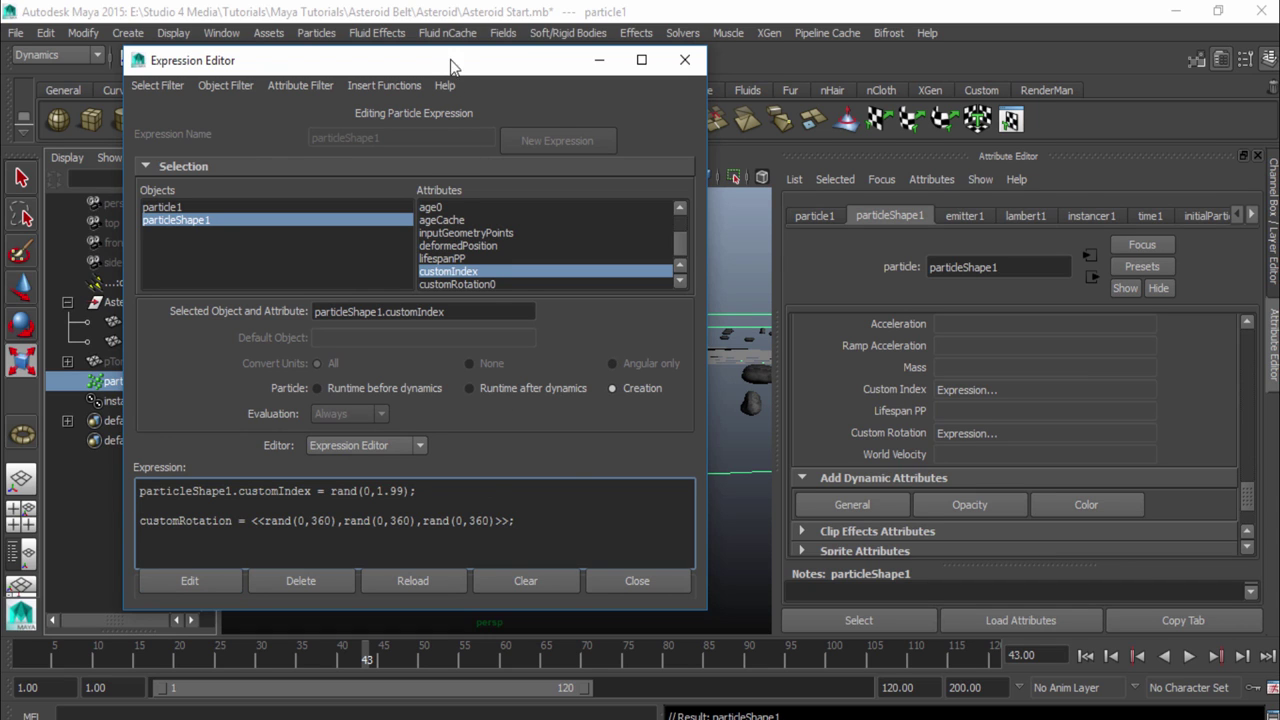
left_click(684, 60)
scroll(995, 443, "up", 5)
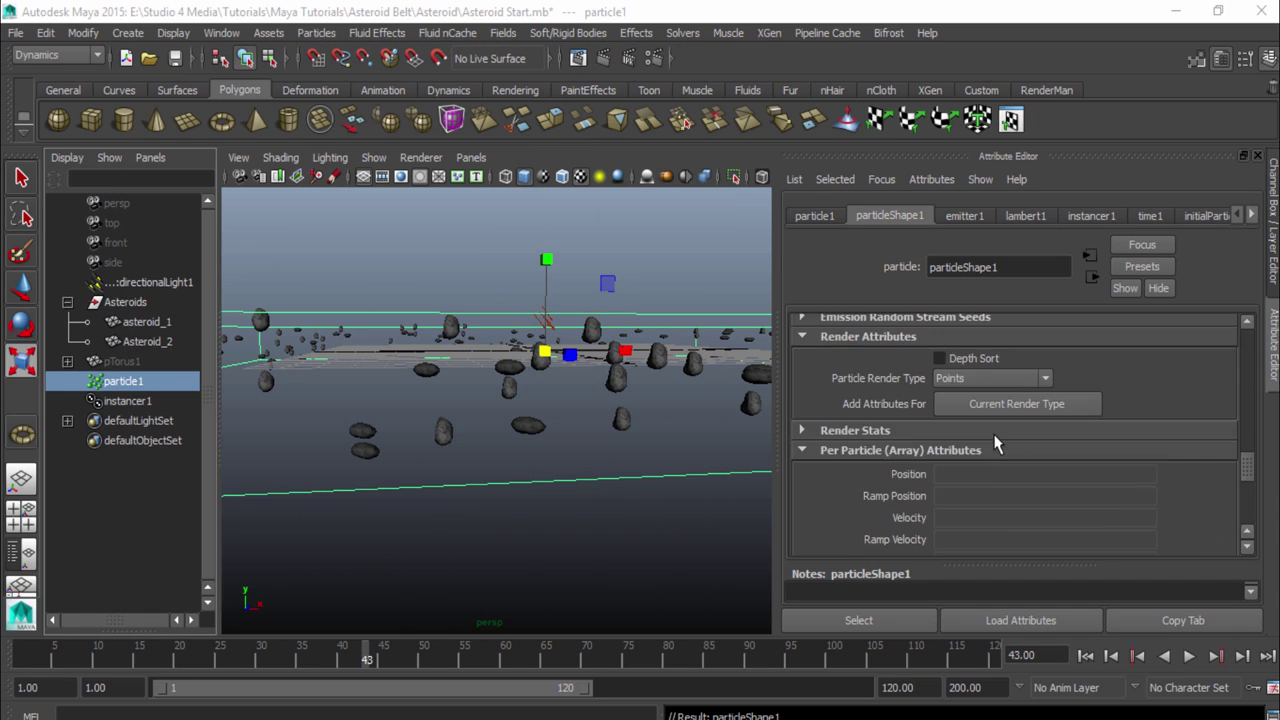
- Set the instancer's Rotation to customRotation and replay the emission to frame 45
scroll(995, 443, "up", 10)
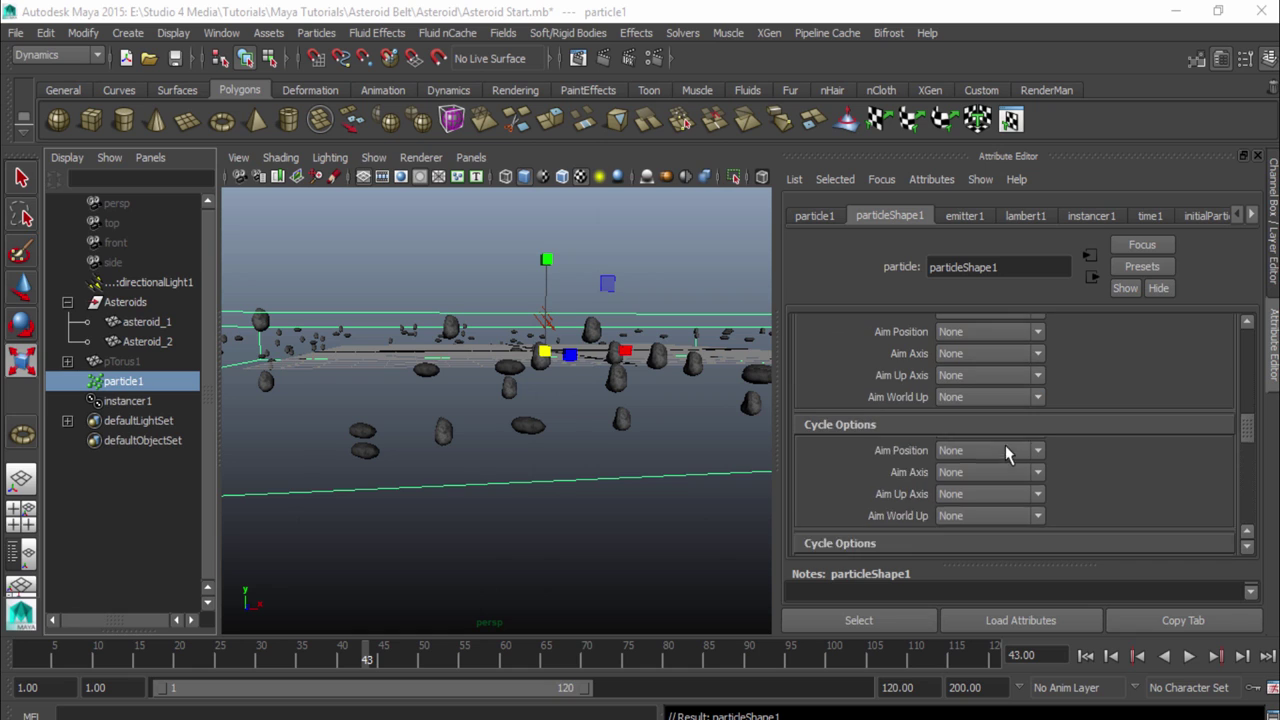
scroll(966, 471, "up", 3)
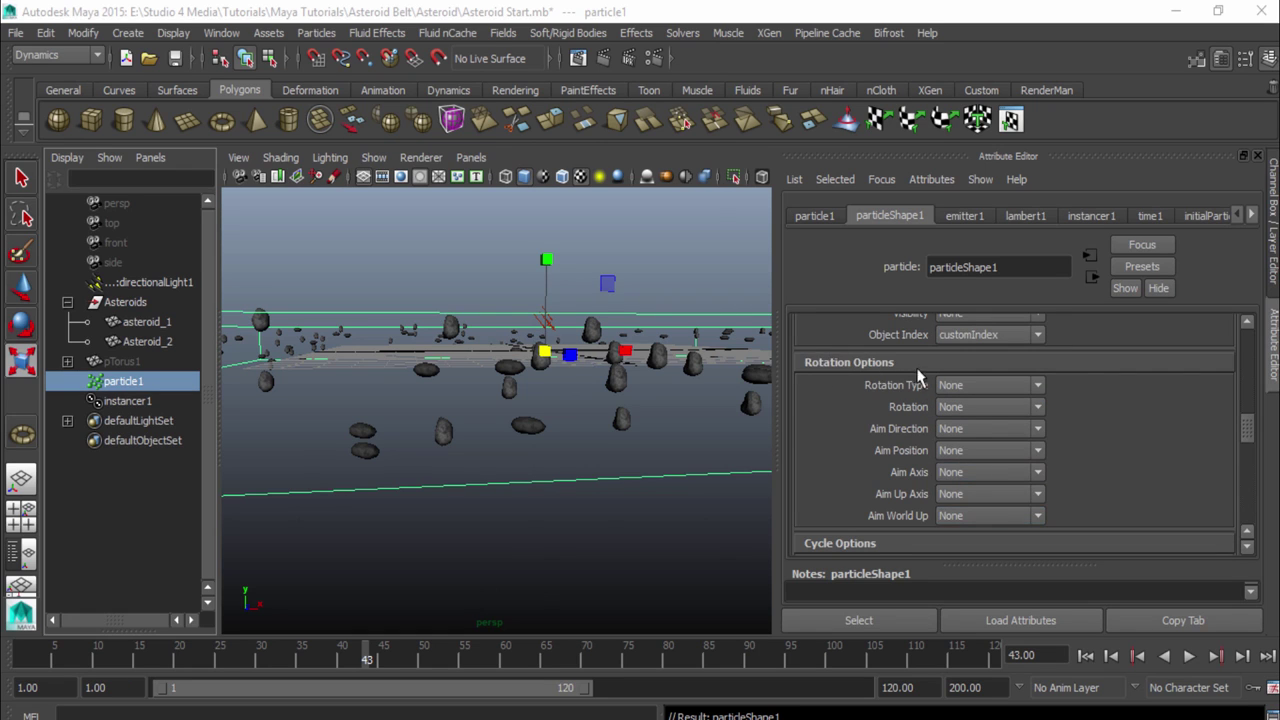
left_click(992, 407)
left_click_drag(1040, 448, 1048, 499)
left_click(992, 529)
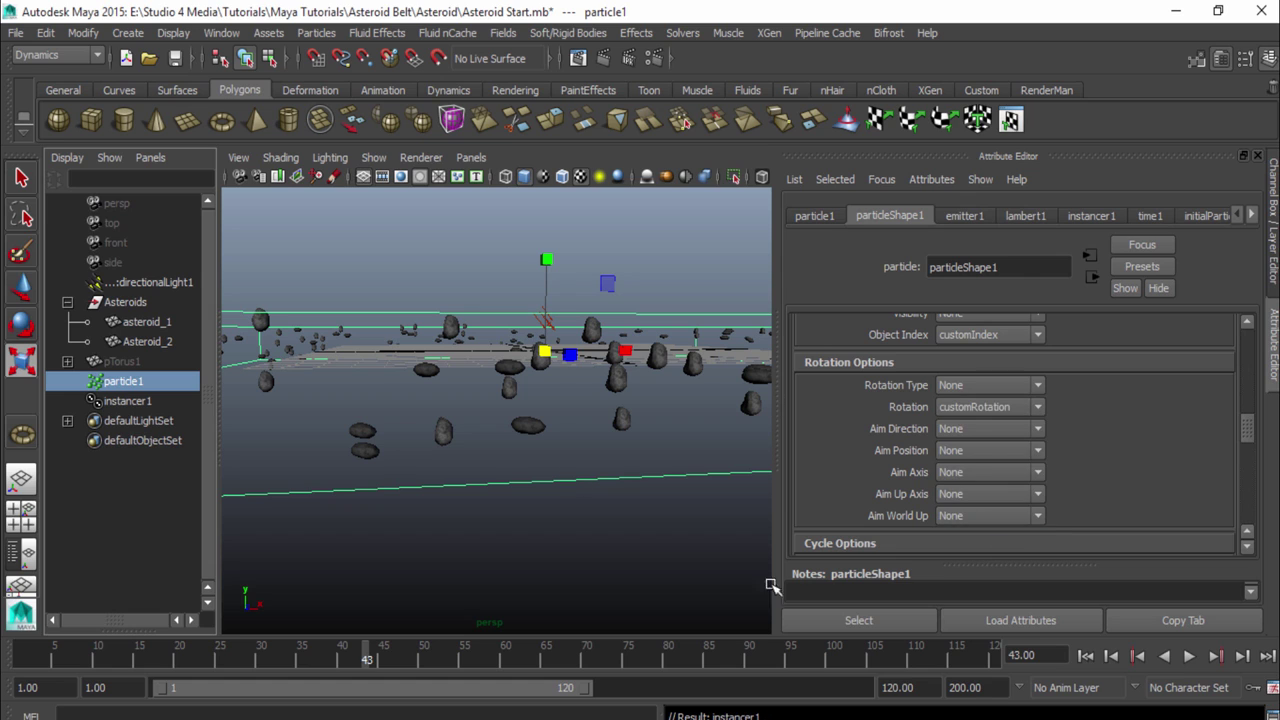
left_click(1085, 655)
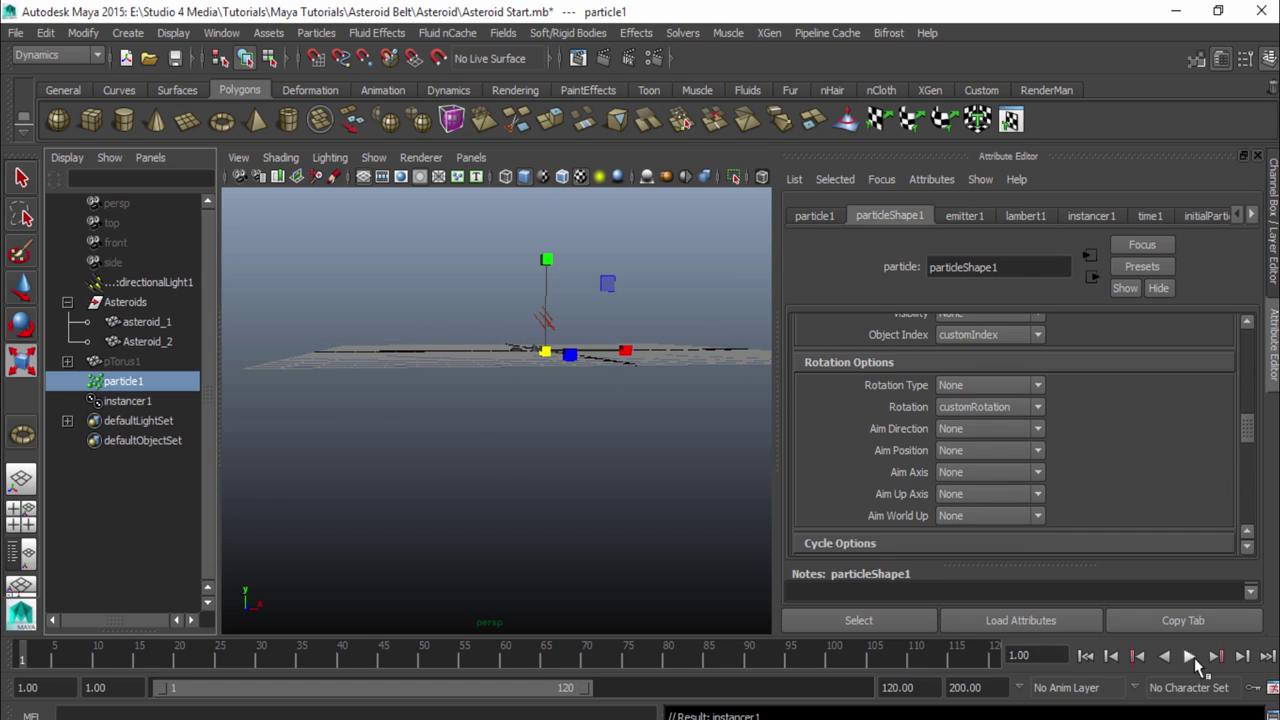
left_click(1189, 655)
left_click(1189, 655)
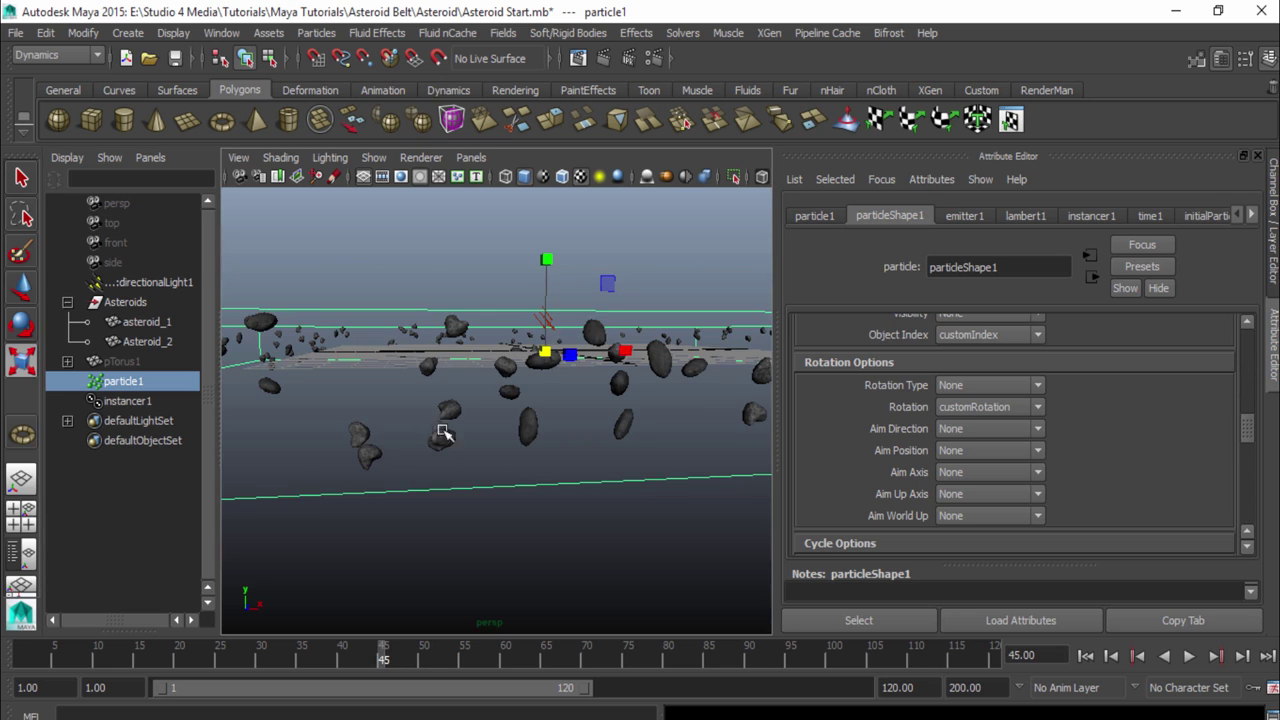
- Collapse the Attribute Editor and orbit around the randomly rotated asteroid ring
left_click(1265, 364)
left_click_drag(700, 420, 794, 457, "alt")
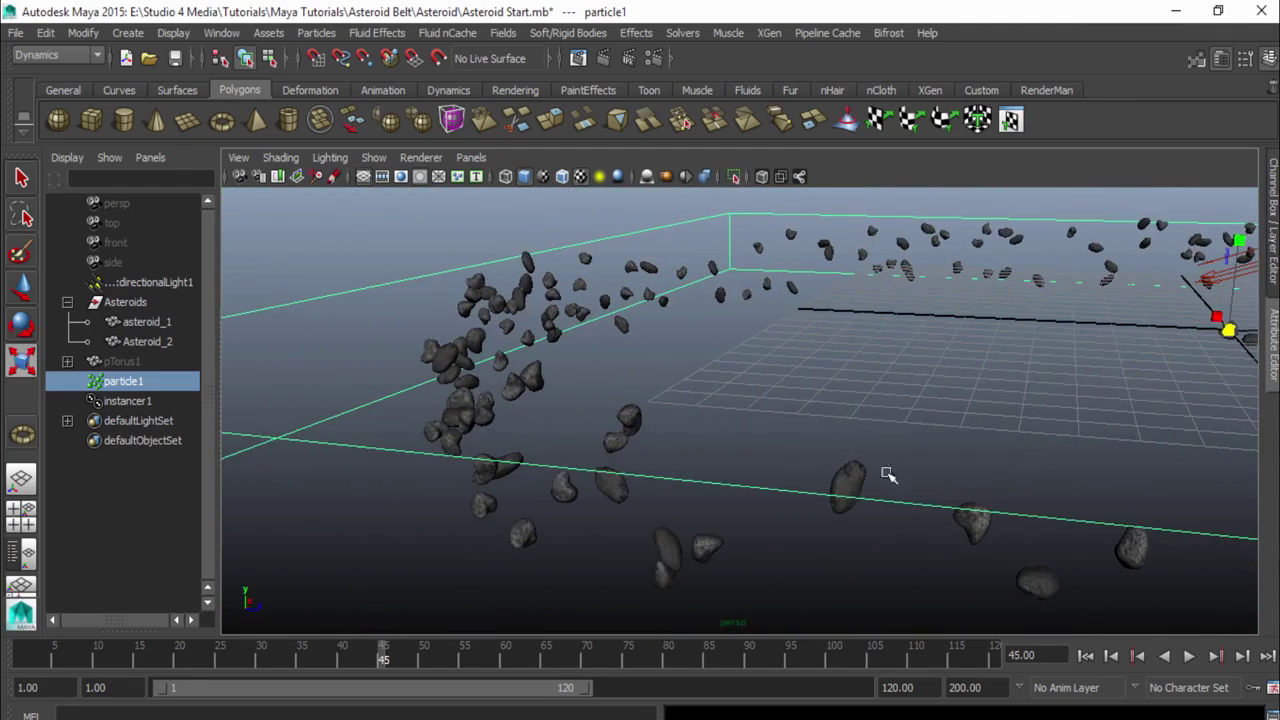
left_click_drag(914, 471, 800, 483, "alt")
scroll(790, 480, "up", 3)
scroll(805, 485, "down", 3)
scroll(830, 488, "down", 2)
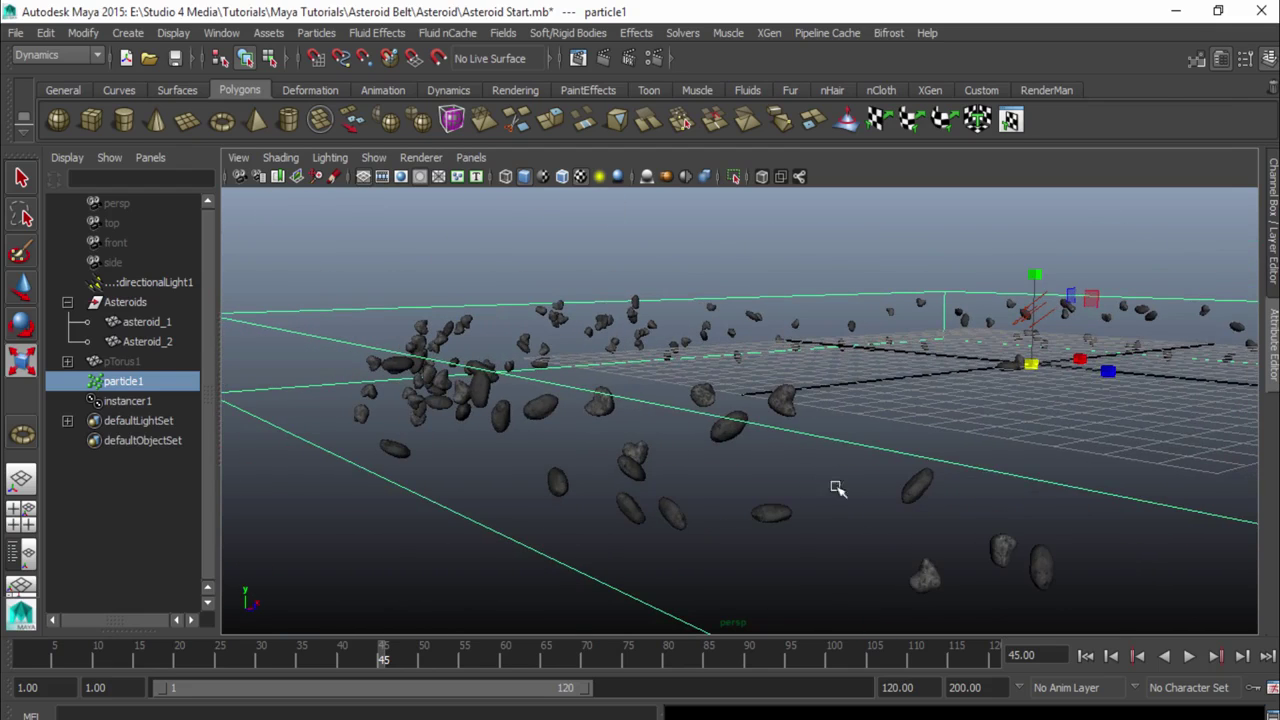
scroll(660, 466, "up", 3)
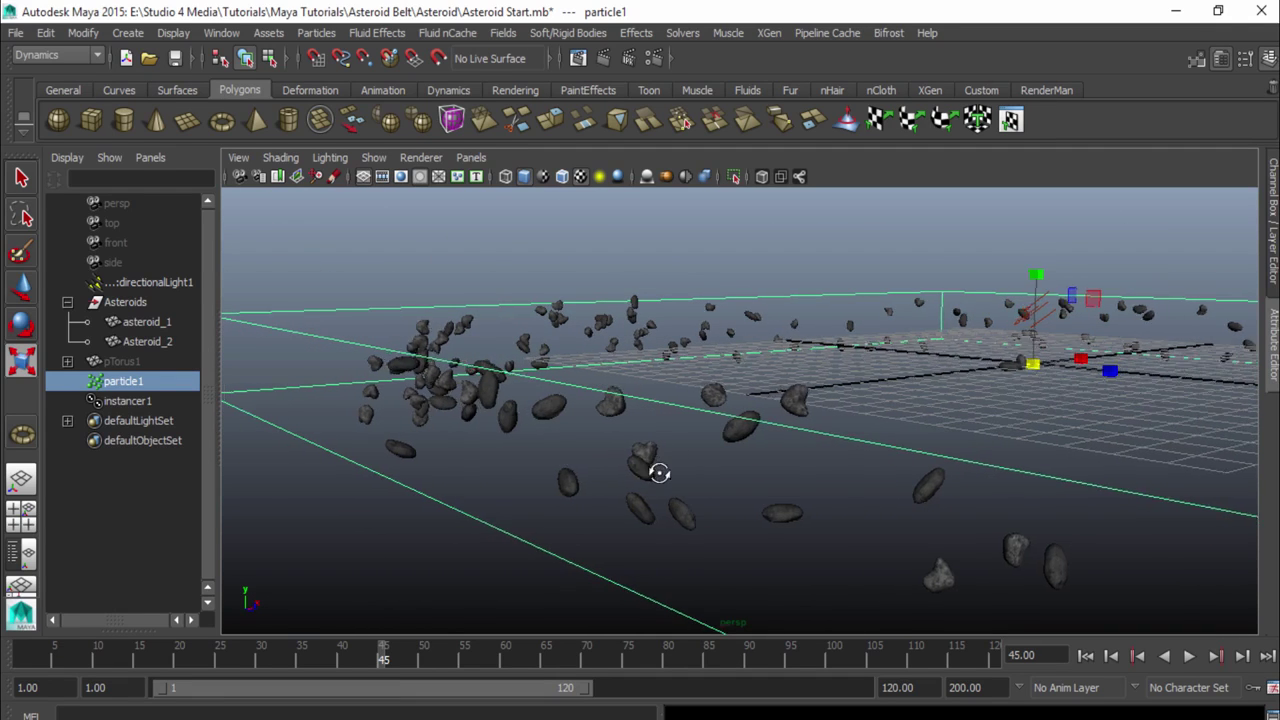
left_click_drag(858, 401, 861, 458, "alt")
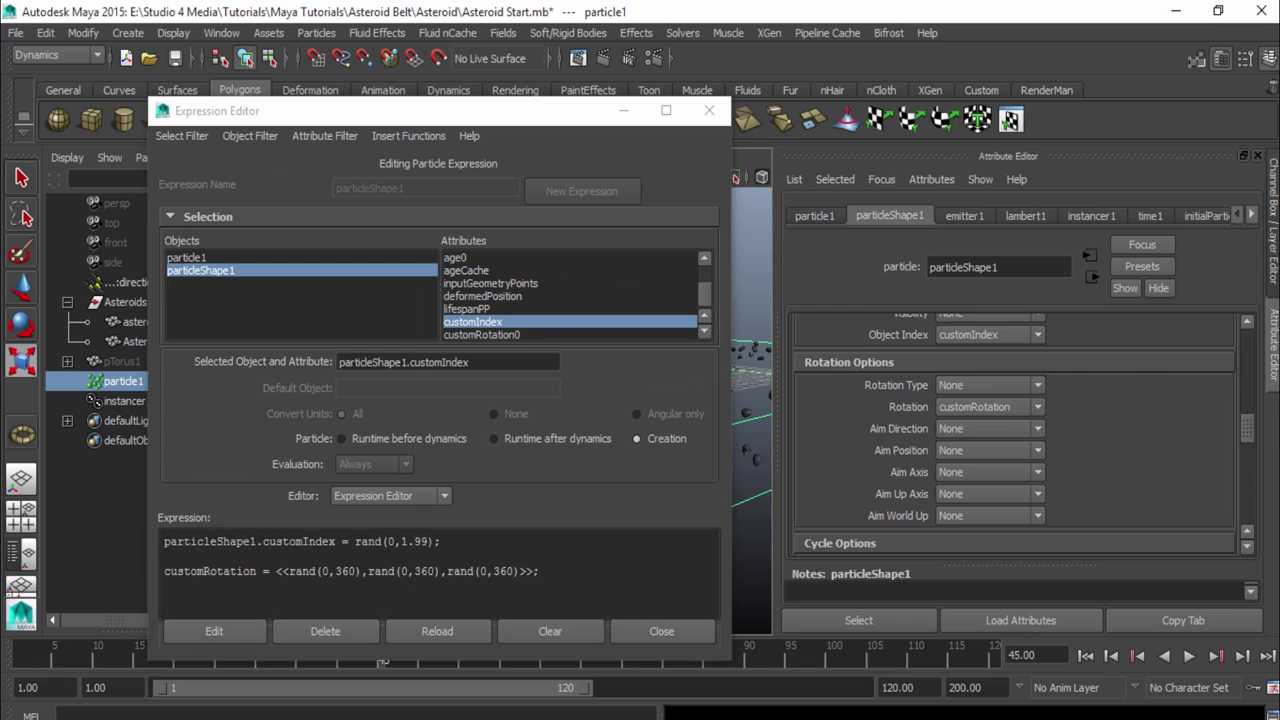
- Add a per-particle customScale attribute to particleShape1
scroll(1070, 446, "down", 10)
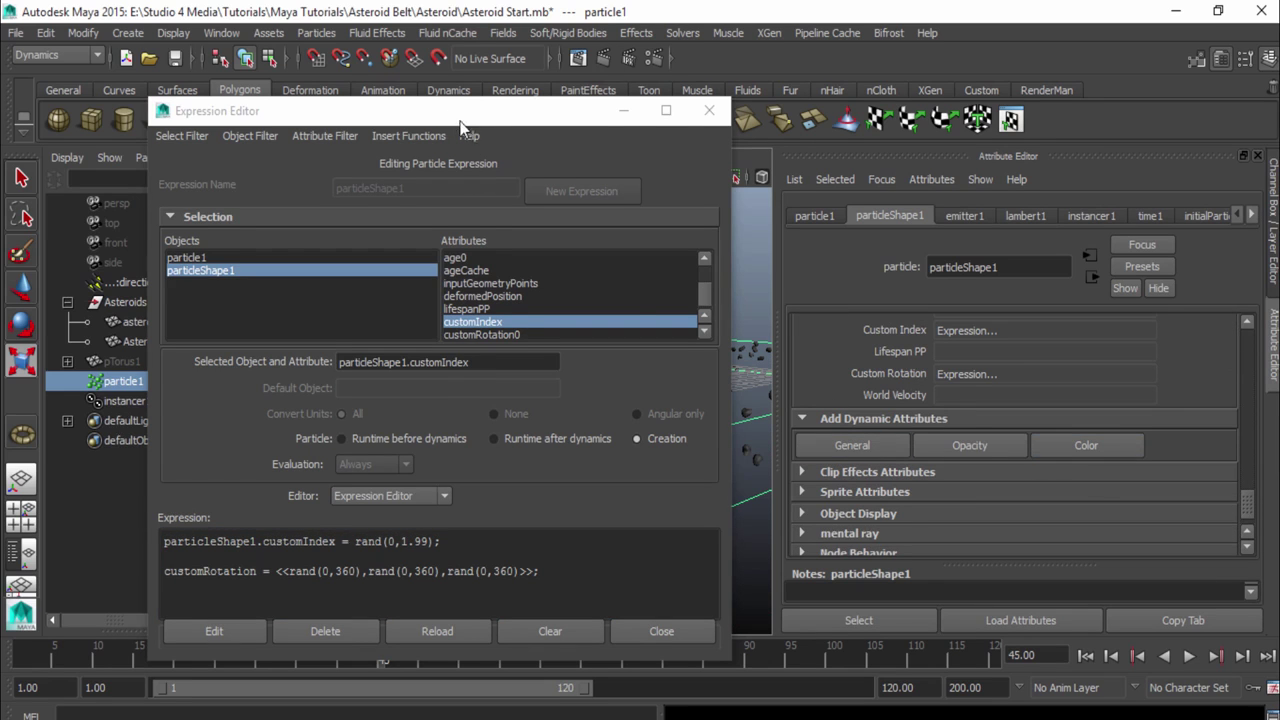
left_click_drag(458, 120, 403, 83)
left_click(880, 441)
left_click_drag(785, 360, 582, 123)
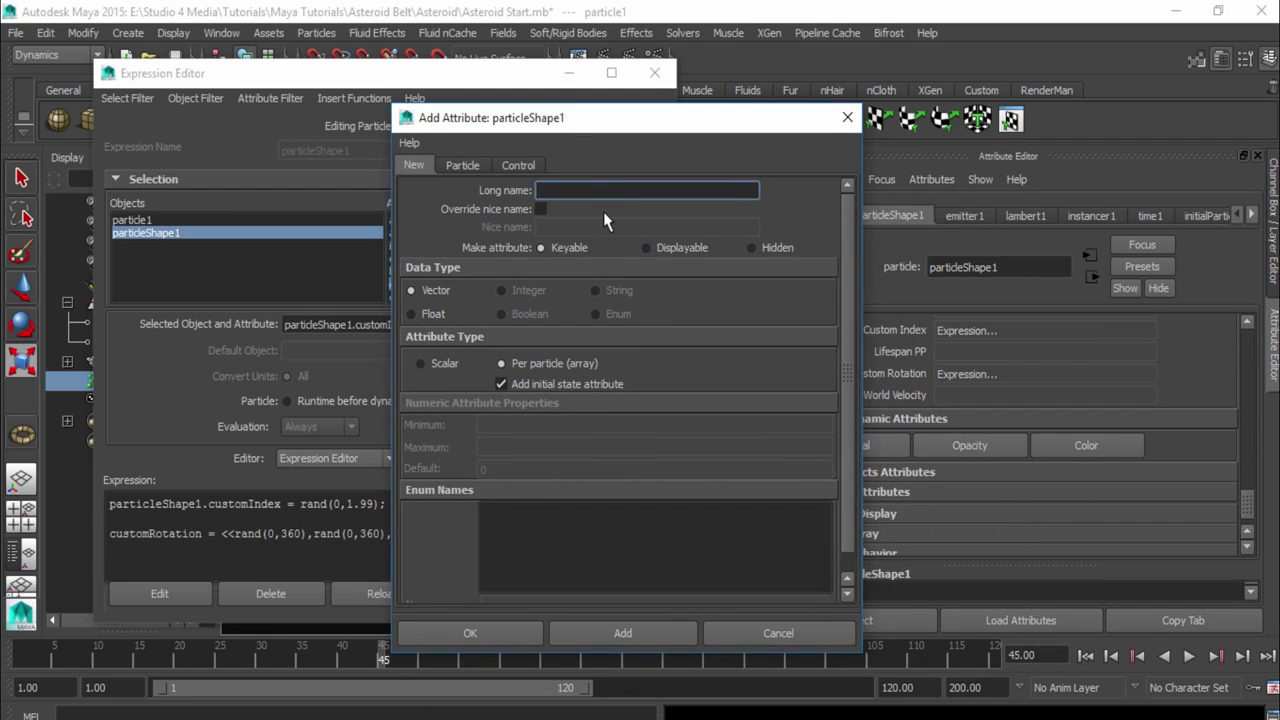
type("customScale")
left_click(515, 636)
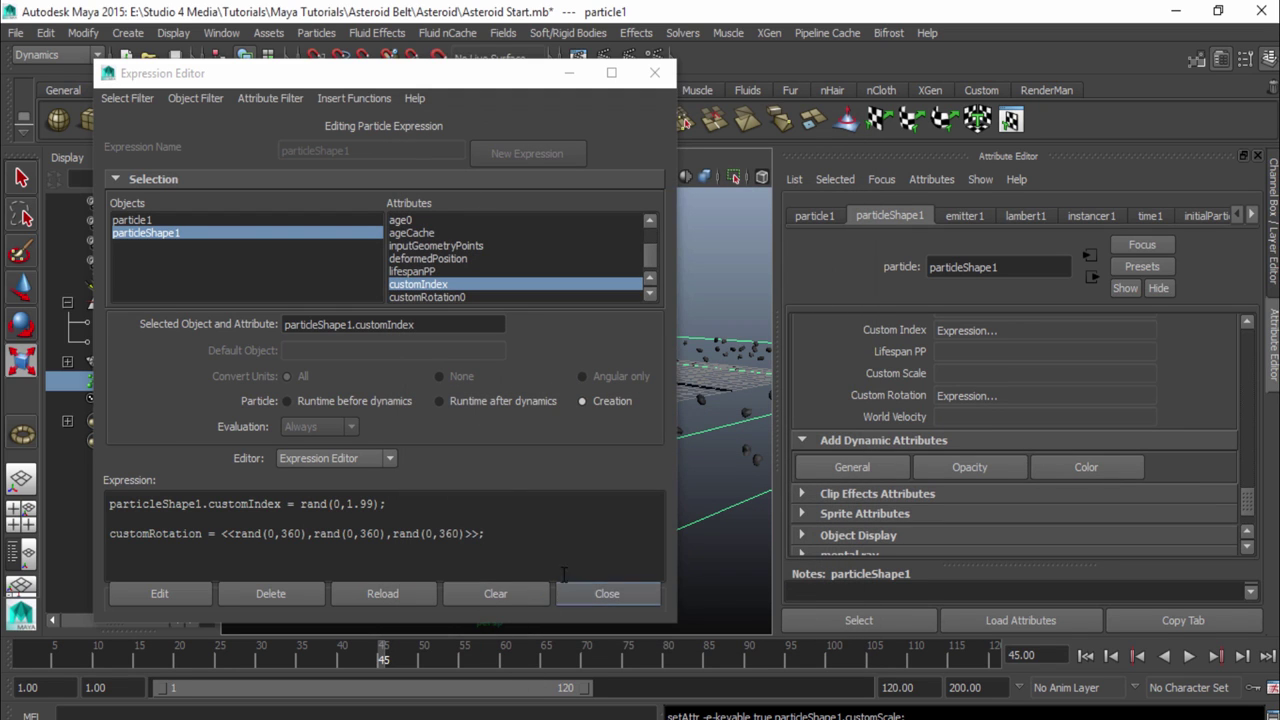
left_click(512, 535)
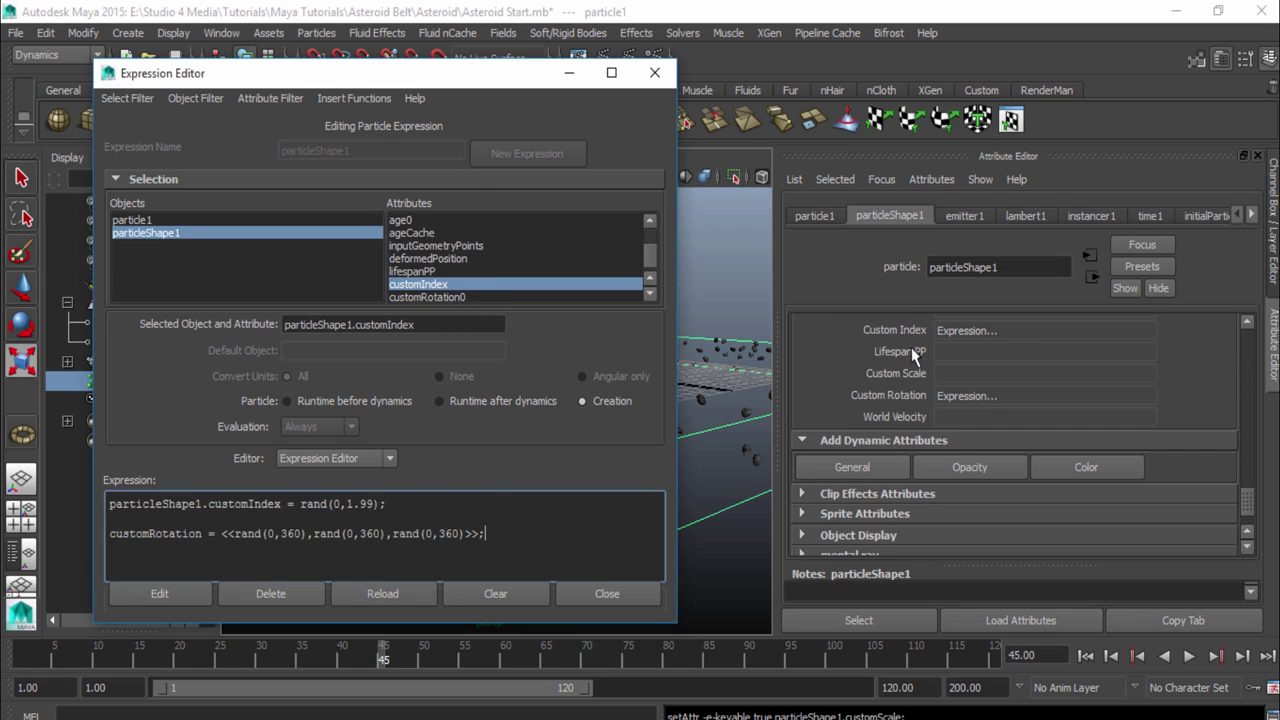
- Reopen the Custom Index creation expression in the Expression Editor
right_click(980, 332)
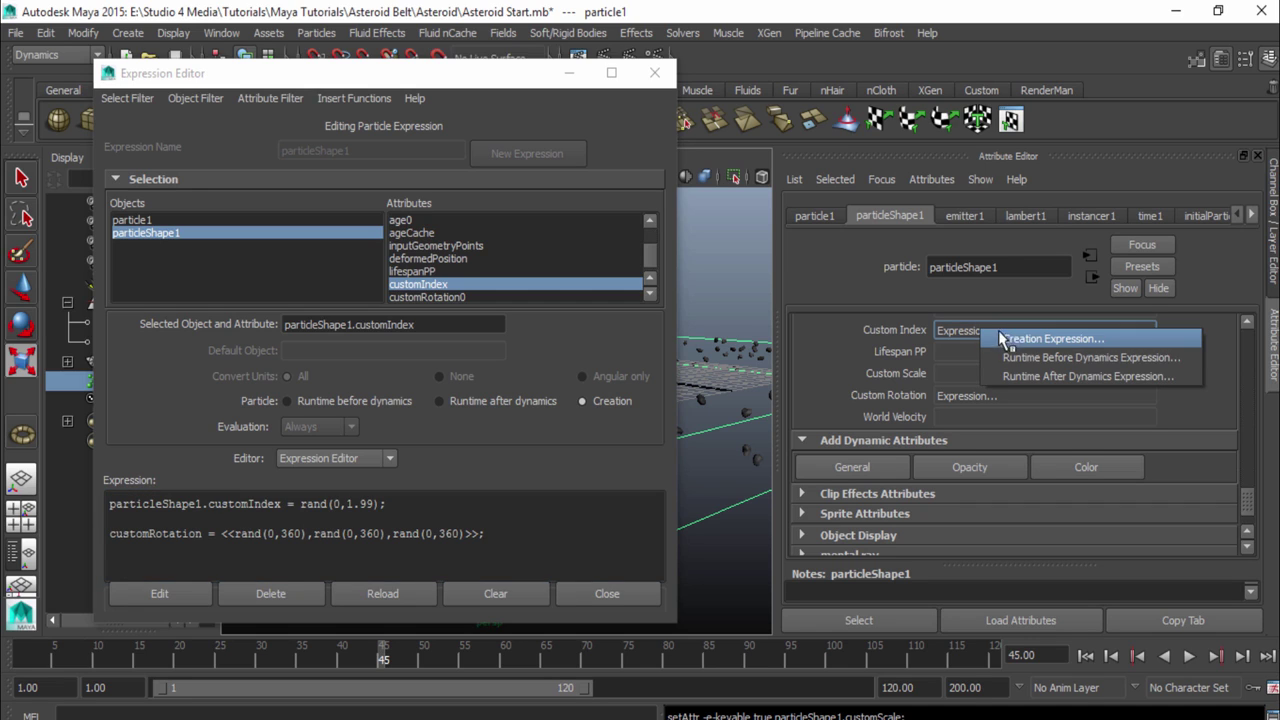
left_click(1025, 340)
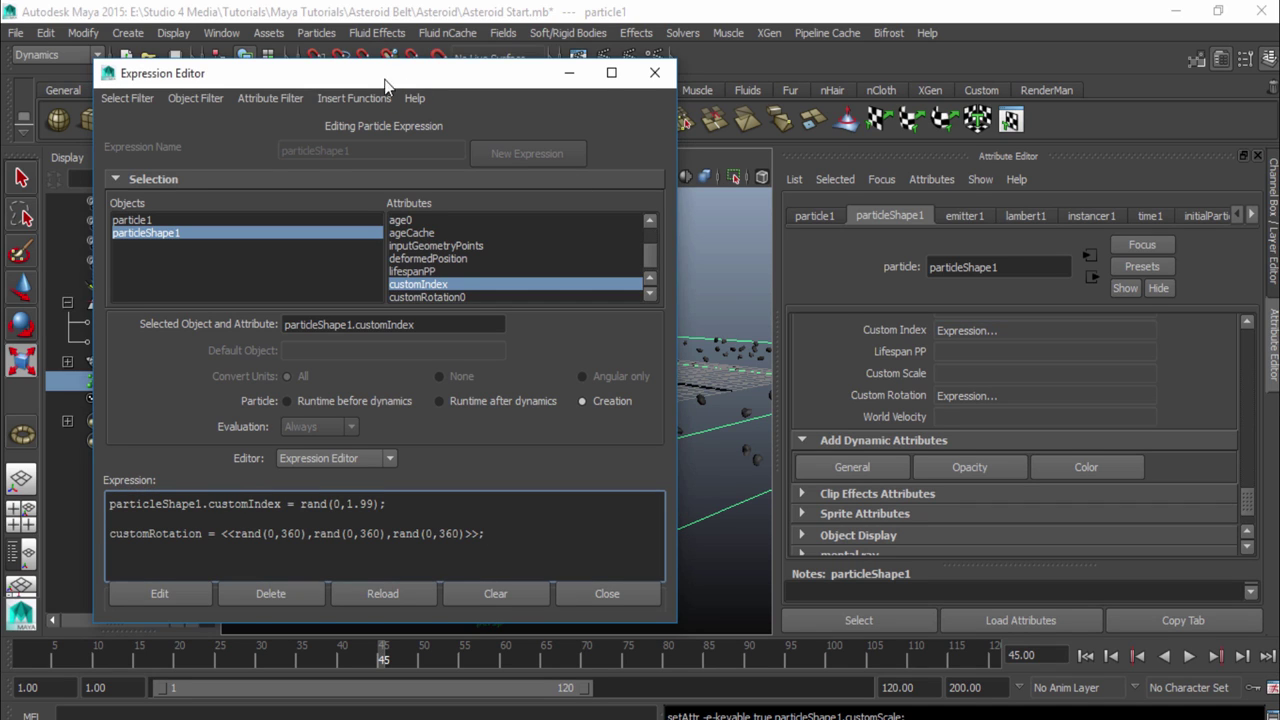
left_click_drag(435, 87, 437, 74)
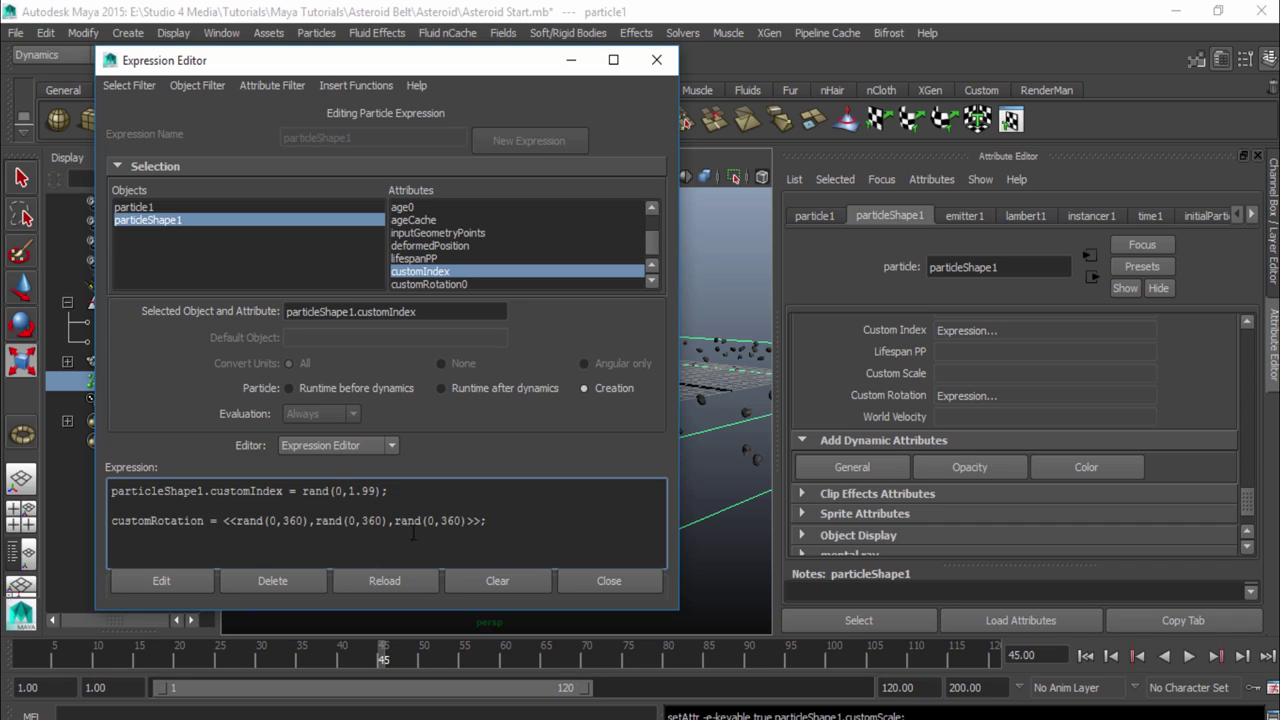
- Add the line float $scaleUniform = rand(.2,2); to the creation expression
key("Return")
key("Return")
key("Return")
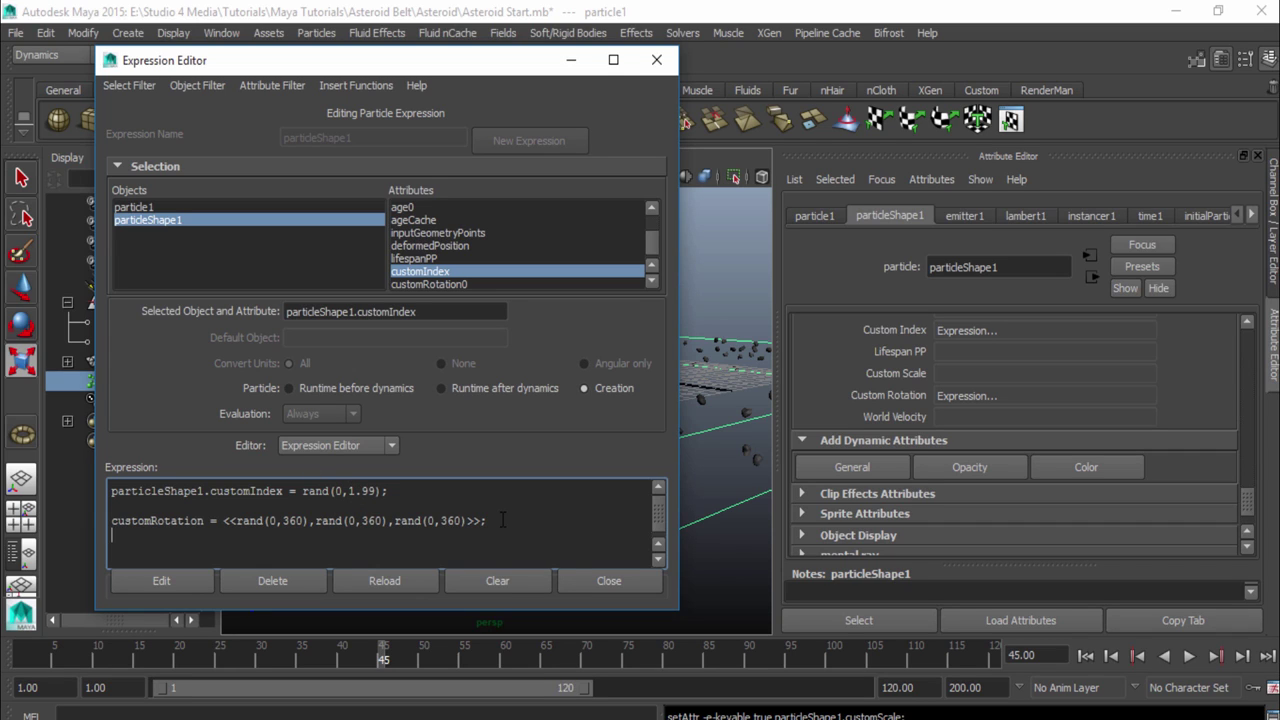
key("Return")
type("Fl")
key("BackSpace")
key("BackSpace")
type("float $scaleUniform")
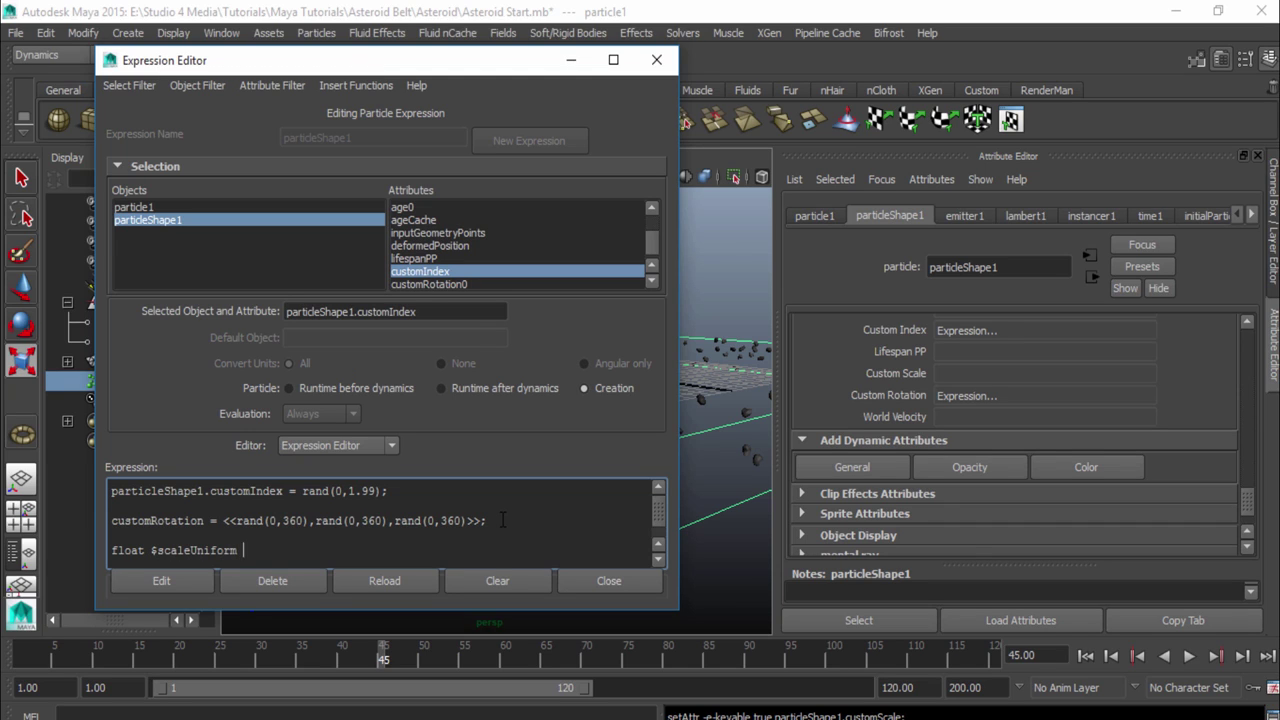
type(" = rand(.2,2)")
type(";")
key("Return")
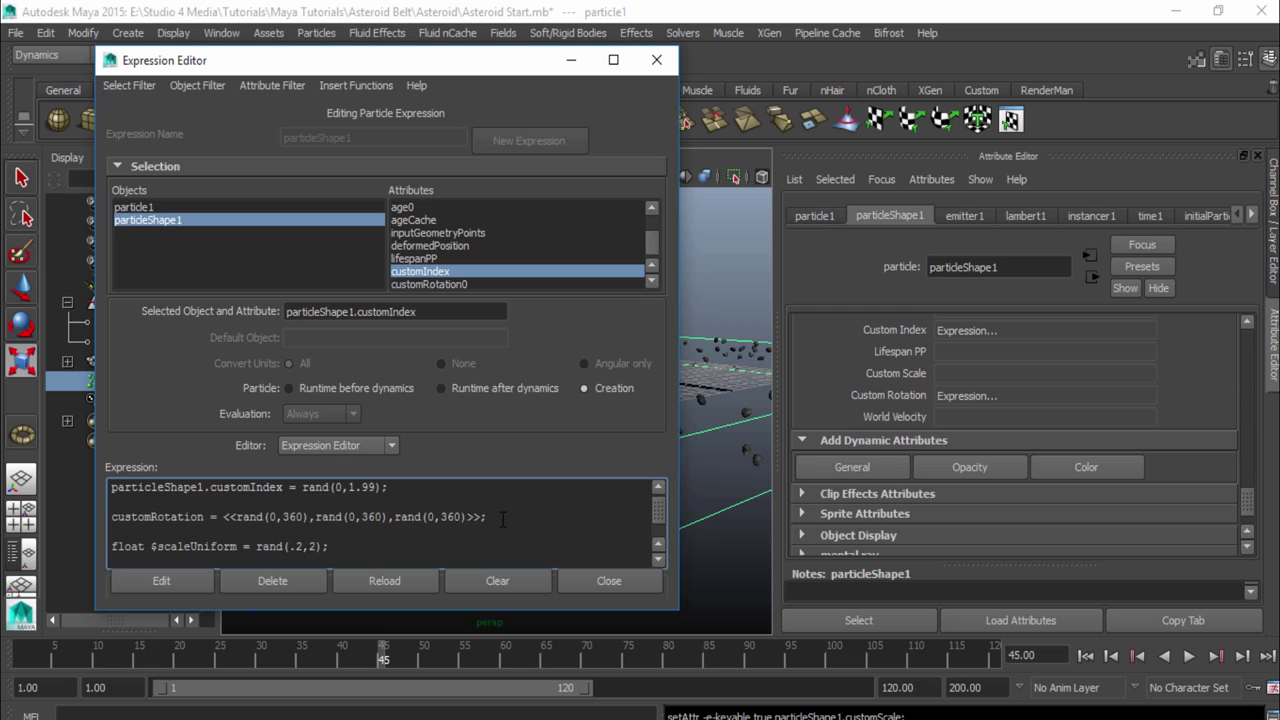
- Write customScale = <<$scaleUniform,$scaleUniform,$scaleUniform>>; using pasted copies of the variable
type("cust")
type("omScale = <<$s")
type("caleUniform")
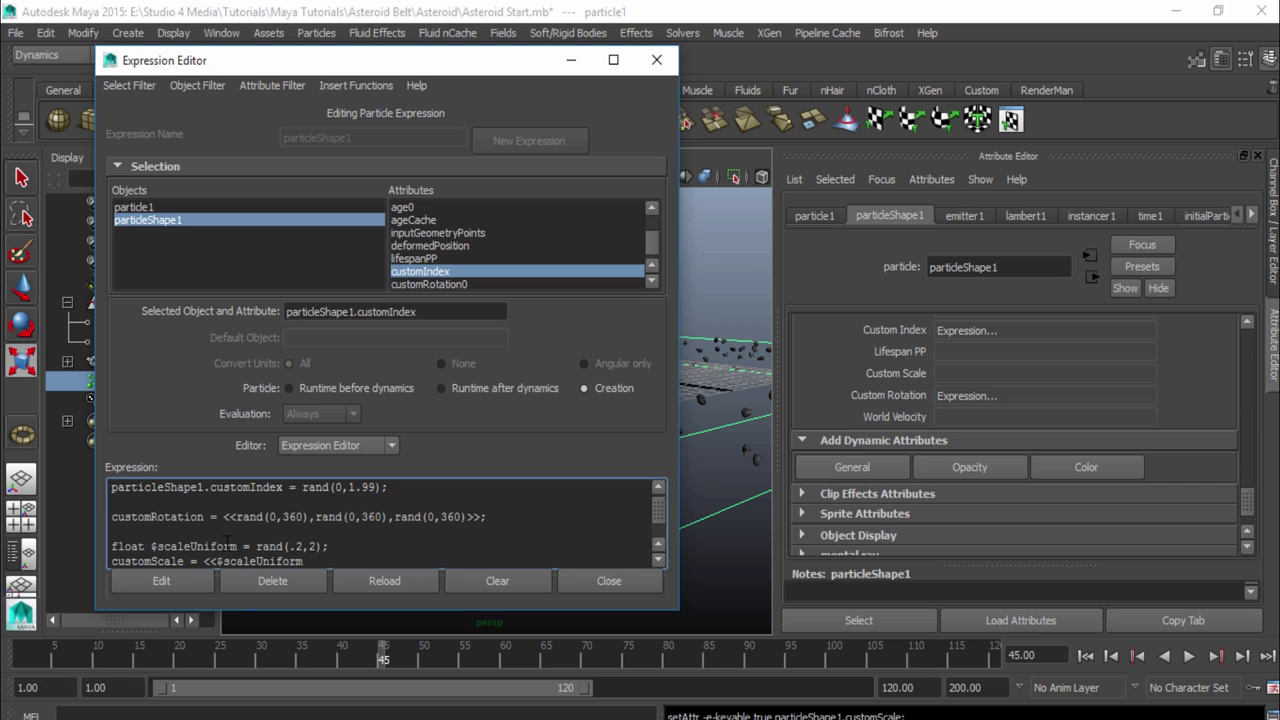
double_click(225, 540)
left_click(313, 562)
scroll(321, 555, "down", 1)
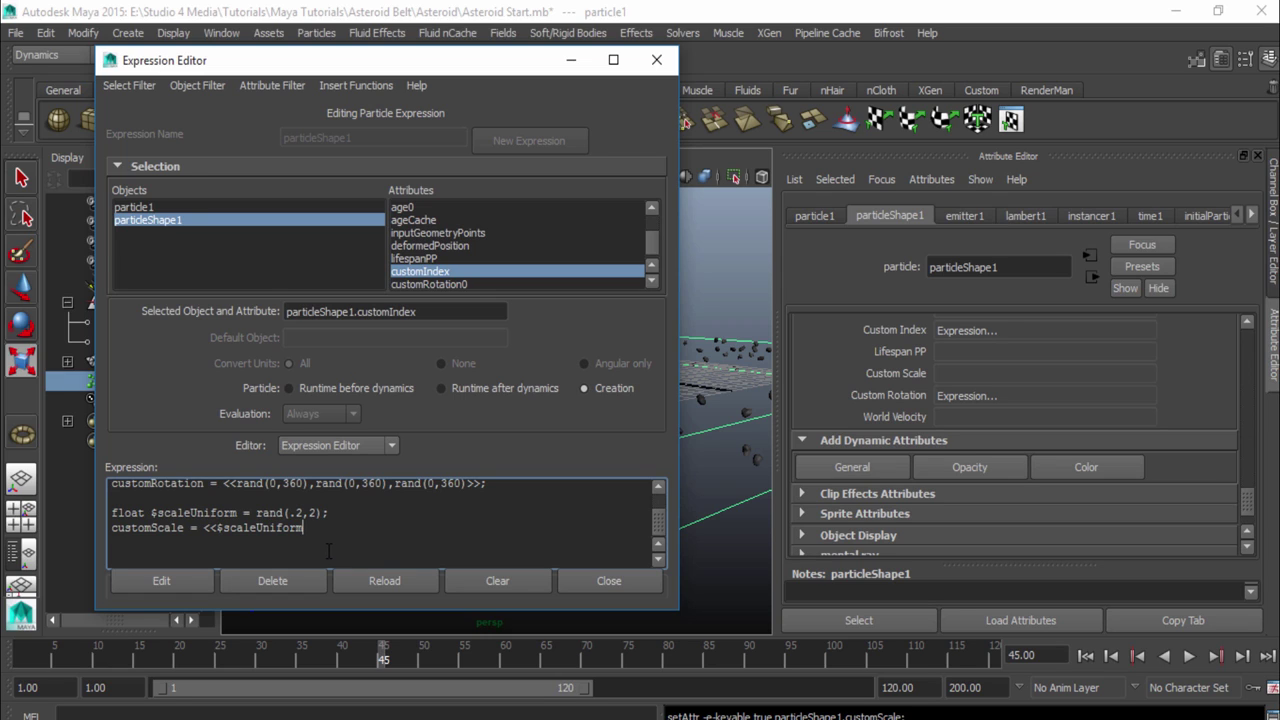
left_click_drag(313, 533, 226, 535)
key("ctrl+c")
left_click(314, 536)
type(",")
key("ctrl+v")
key("ctrl+v")
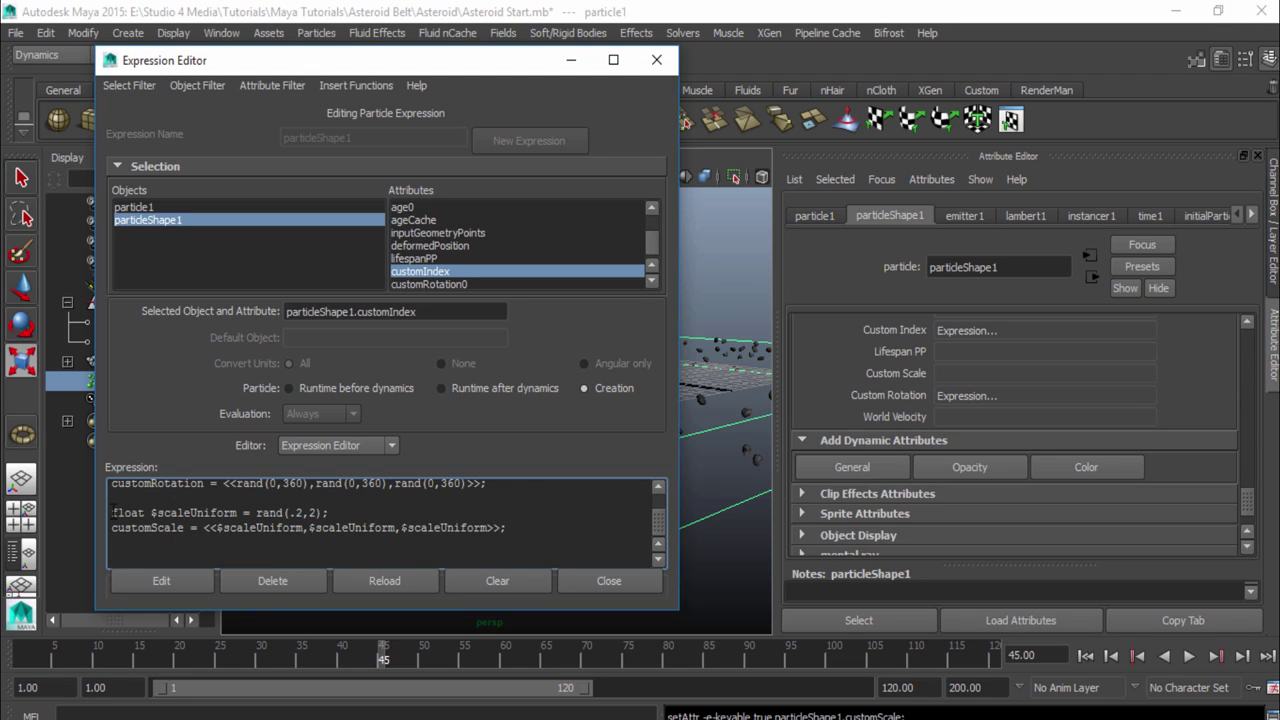
left_click_drag(113, 512, 141, 512)
left_click(156, 512)
mouse_move(150, 512)
left_mouse_down()
mouse_move(238, 512)
mouse_move(150, 512)
left_mouse_up()
left_click(237, 512)
left_click(253, 527)
left_click_drag(238, 512, 150, 512)
left_click(237, 512)
left_click_drag(289, 513, 304, 513)
left_click(315, 512)
left_click_drag(303, 527, 217, 527)
left_click_drag(345, 62, 290, 73)
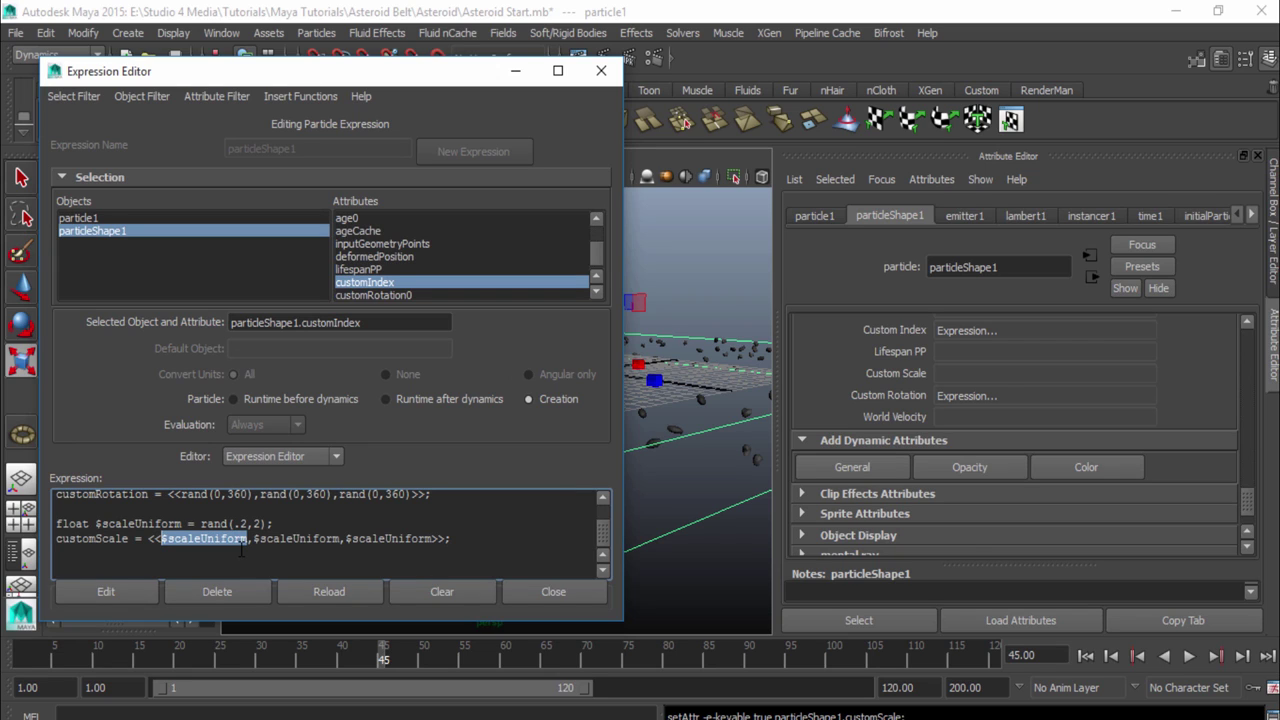
type("(")
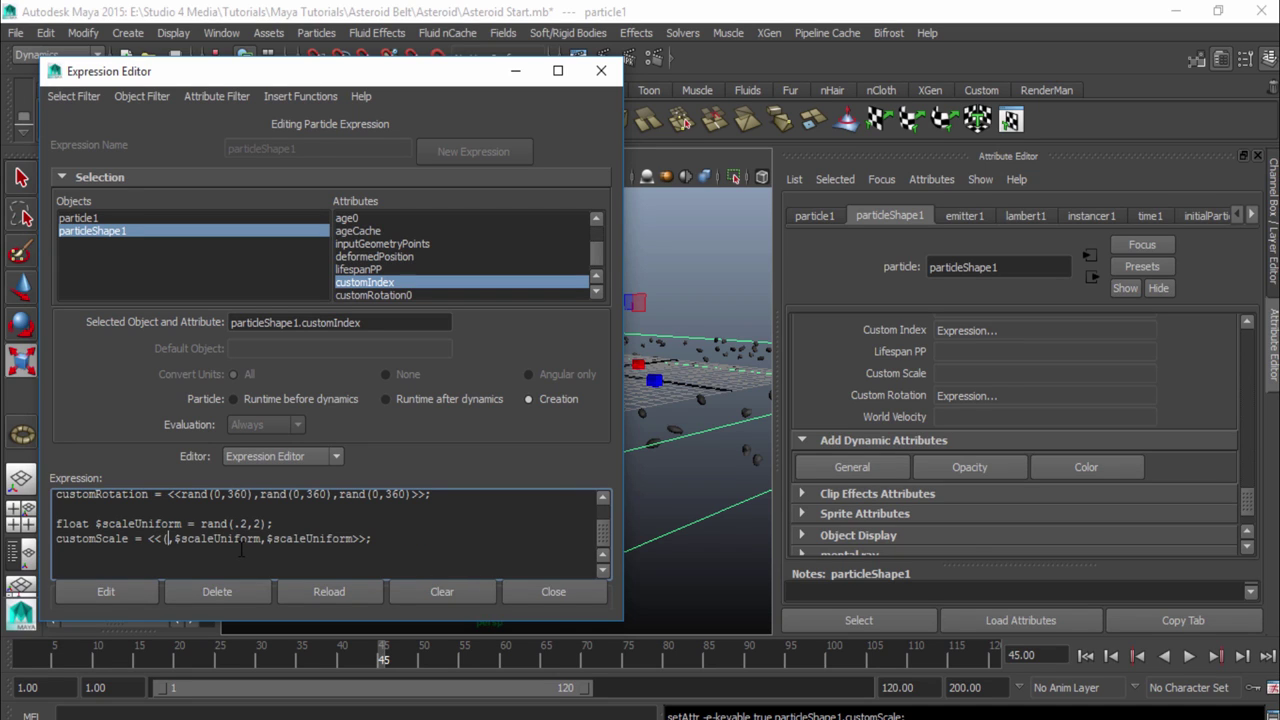
type("1,4)")
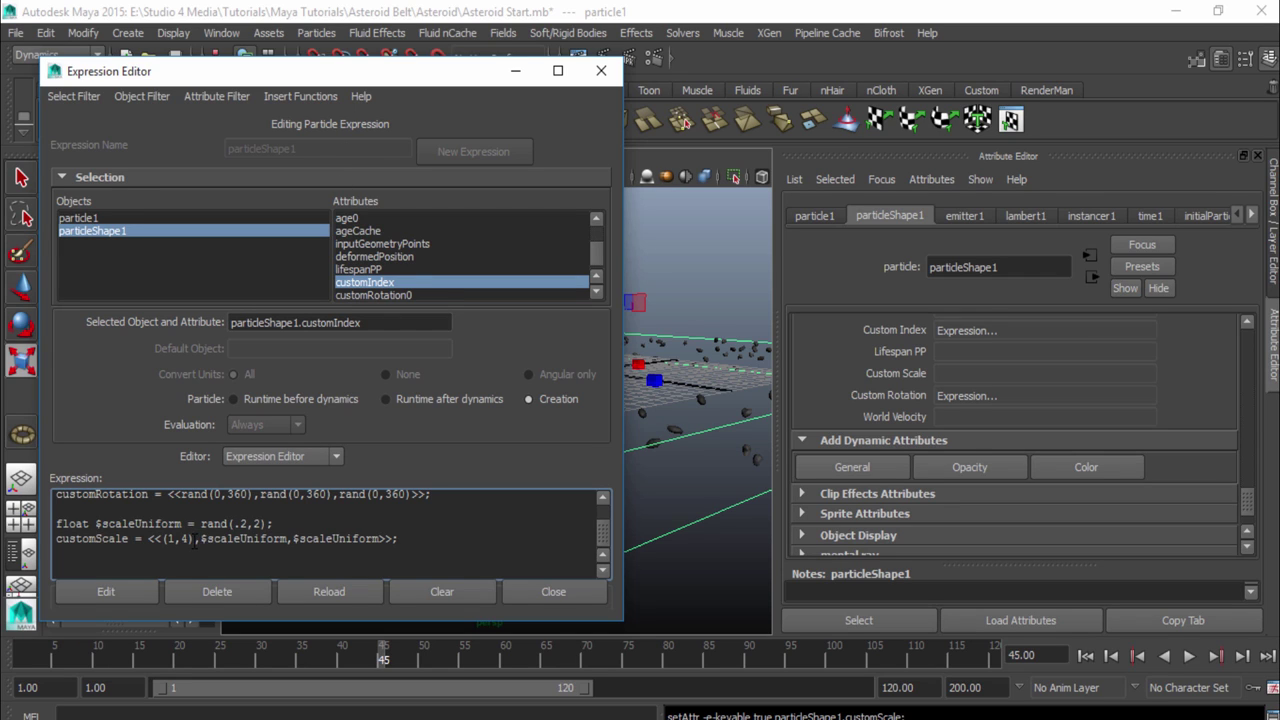
left_click_drag(195, 540, 164, 540)
type("$scaleUniform")
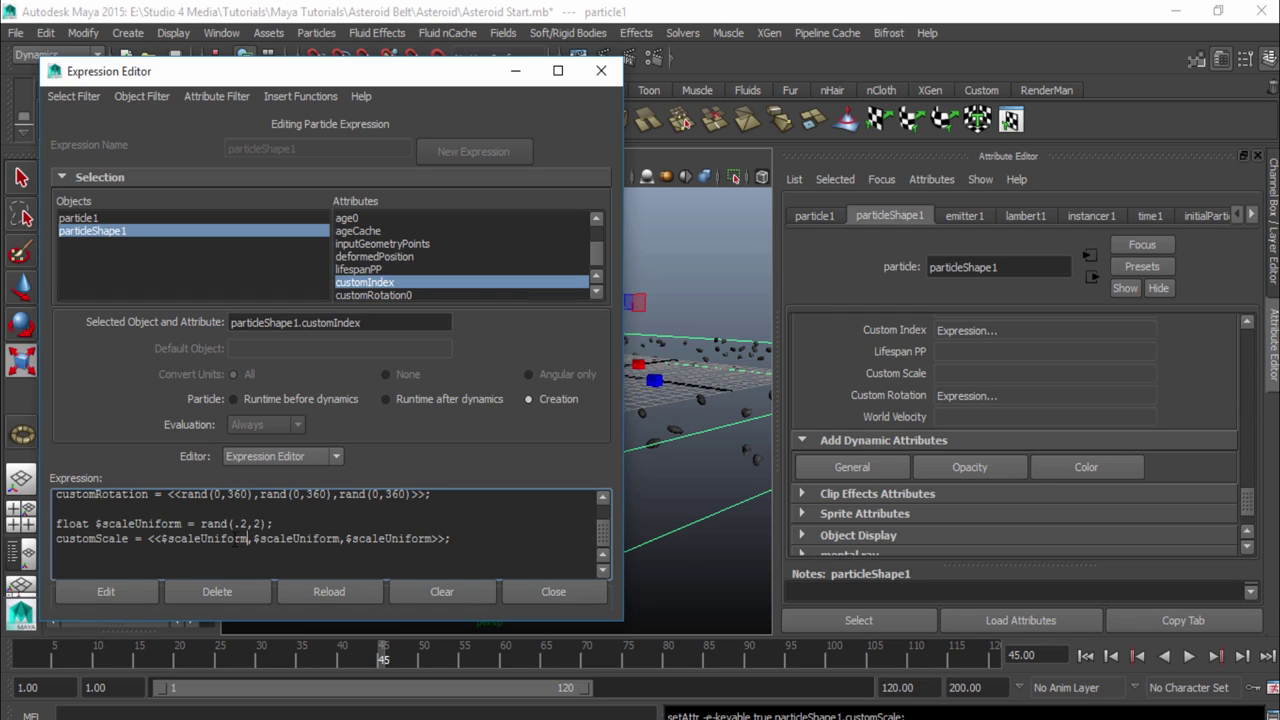
left_click_drag(248, 538, 166, 538)
left_click(291, 540)
left_click_drag(161, 538, 169, 538)
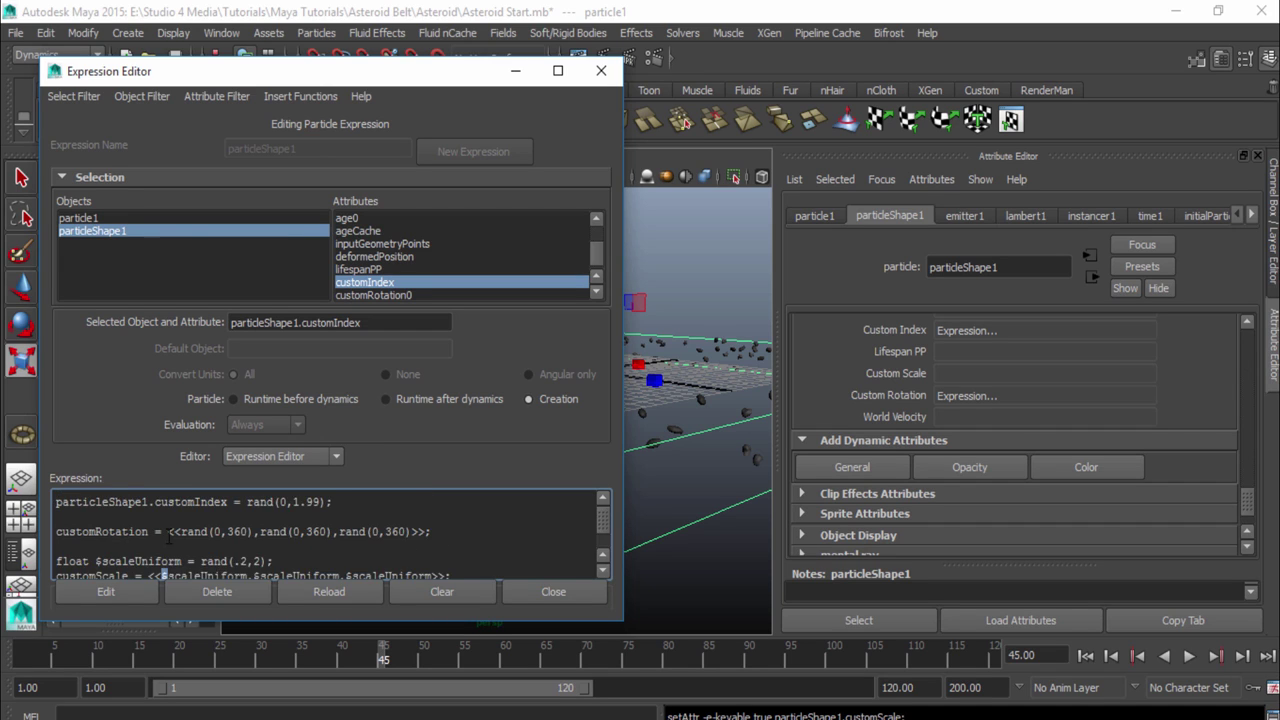
- Apply the expression, set the instancer's Scale to customScale, and close the editor
left_click(128, 592)
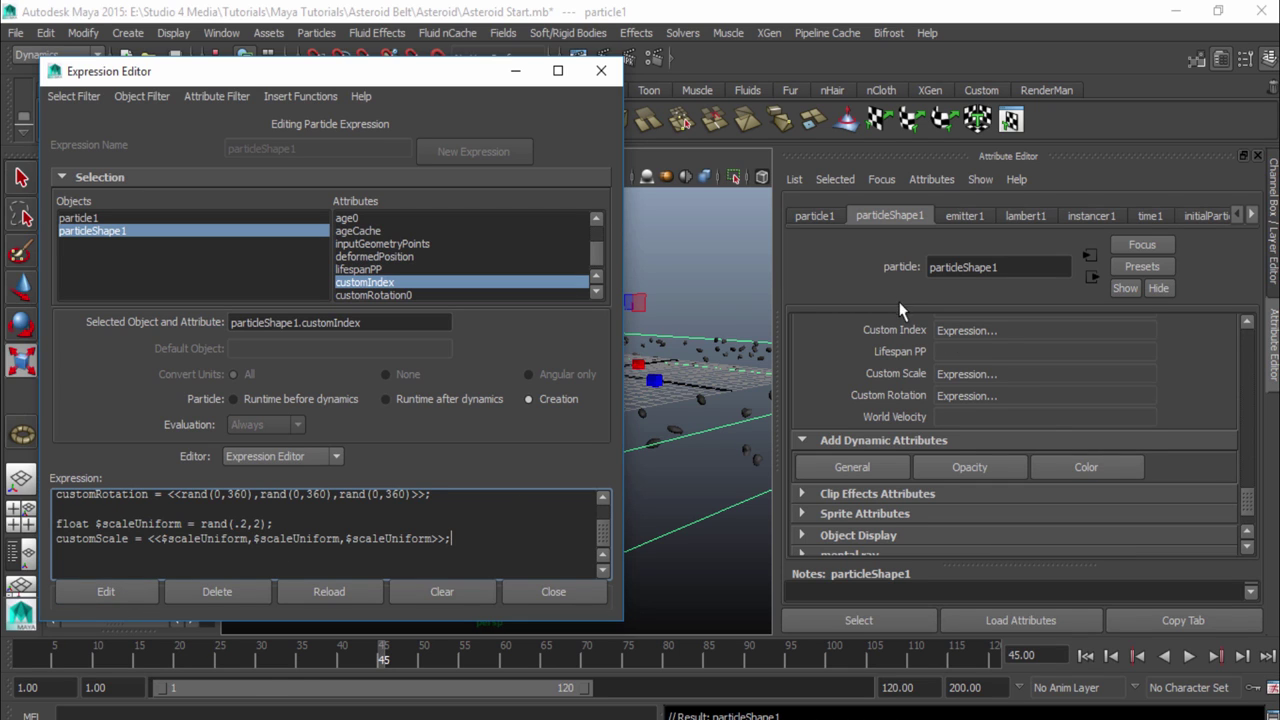
scroll(919, 384, "up", 10)
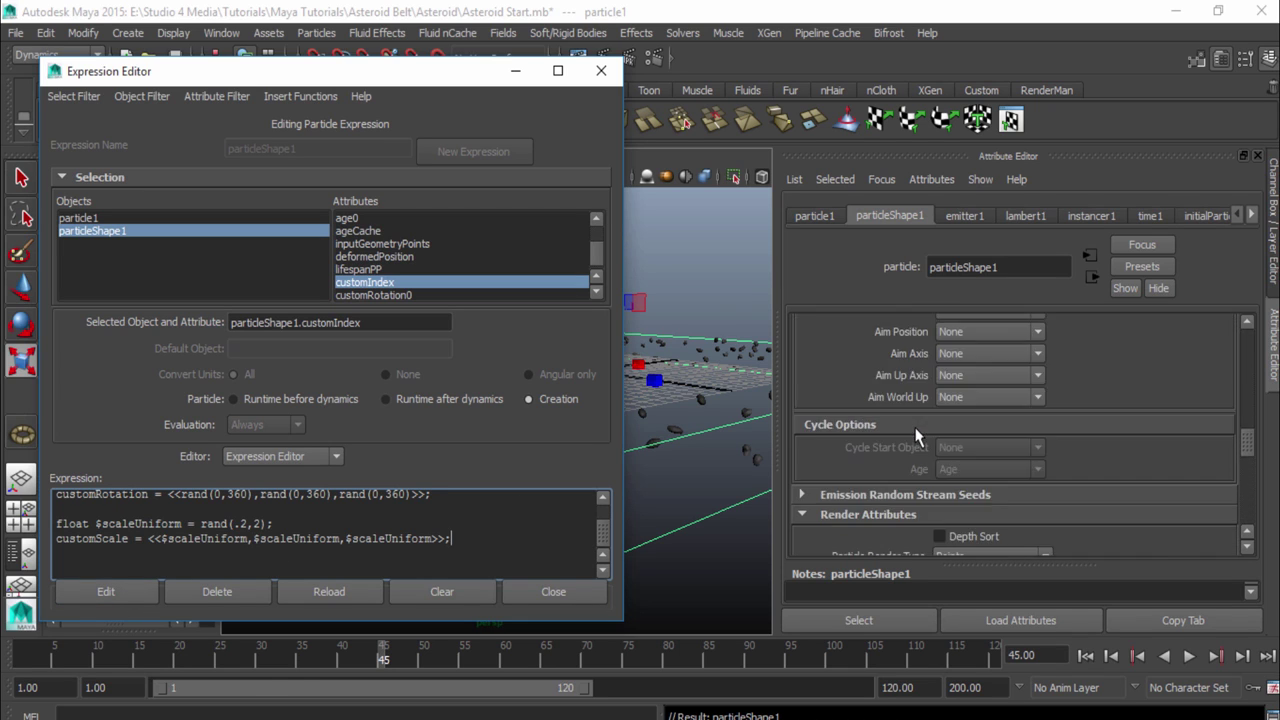
scroll(919, 435, "up", 6)
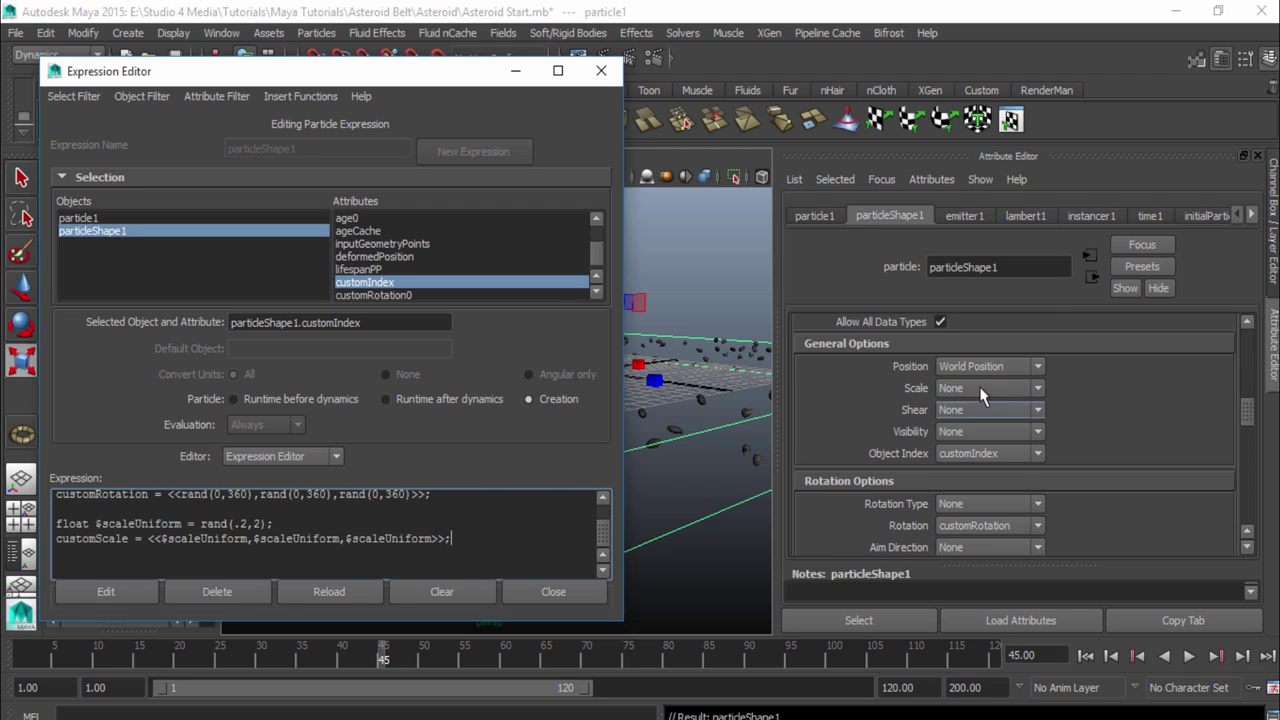
left_click(985, 389)
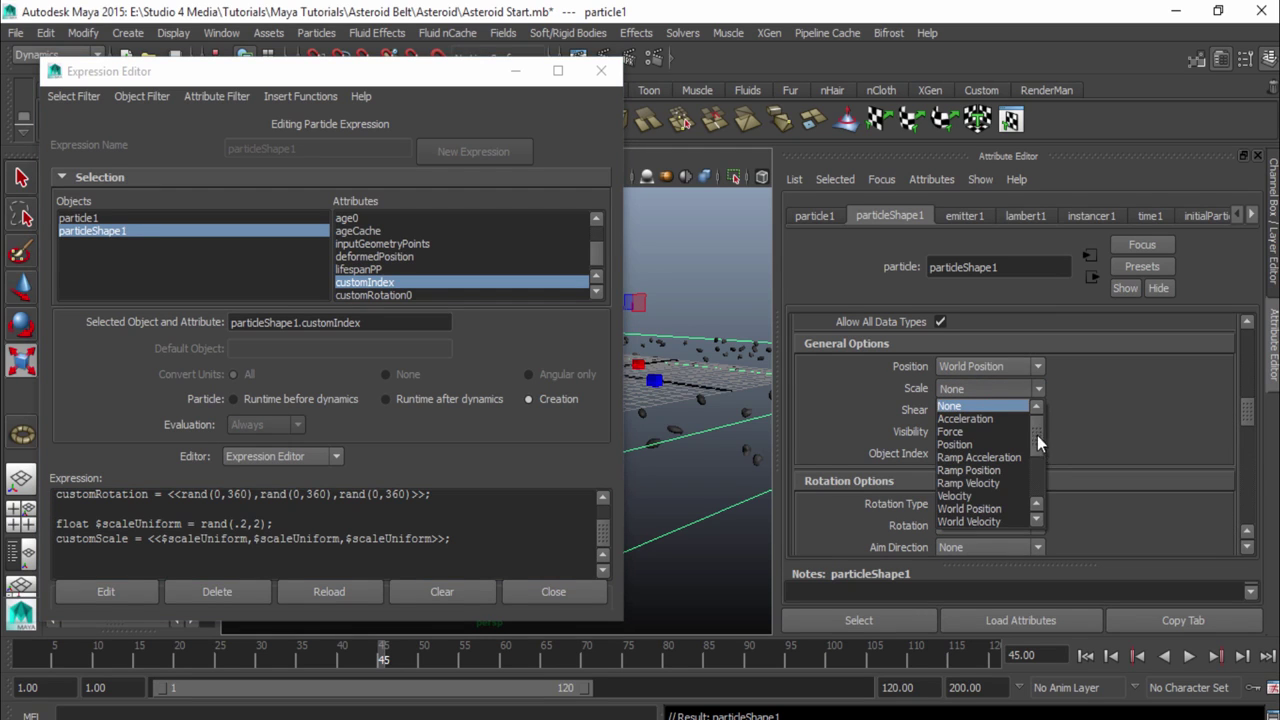
left_click_drag(1037, 435, 1039, 492)
left_click(984, 511)
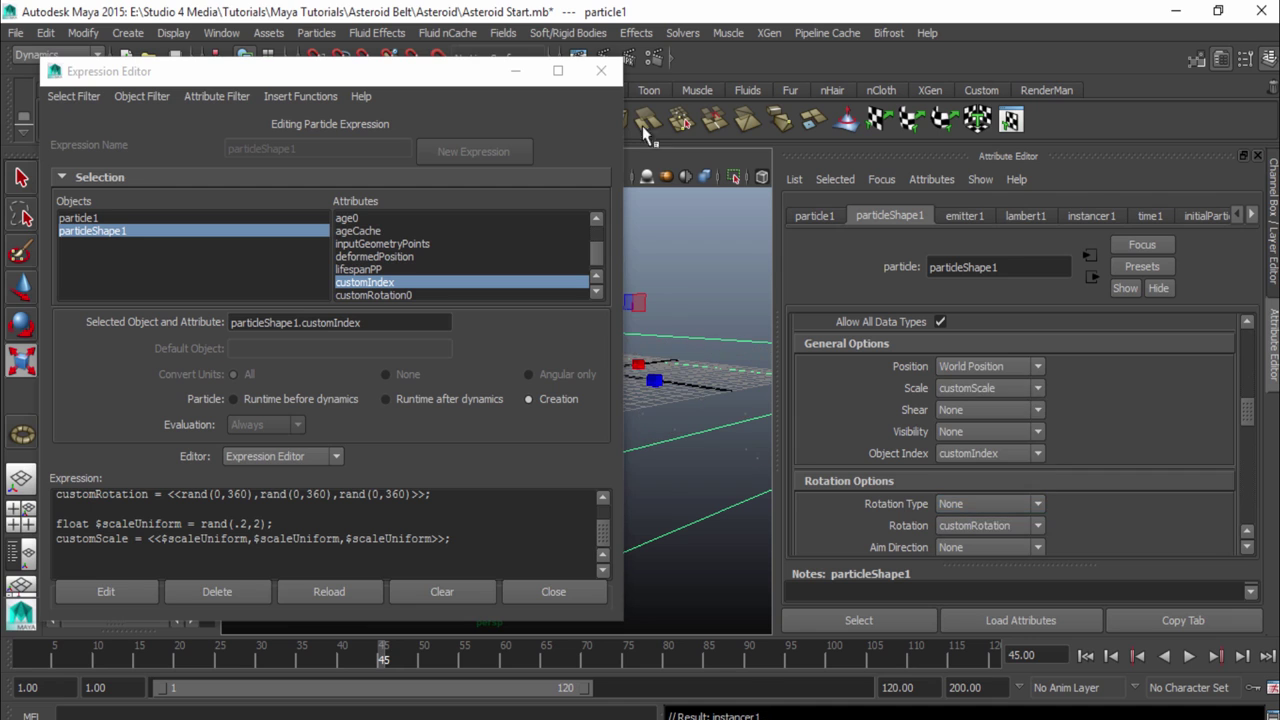
left_click(601, 71)
- Replay the emission to frame 77 and close the Attribute Editor
left_click(1085, 655)
left_click(1189, 657)
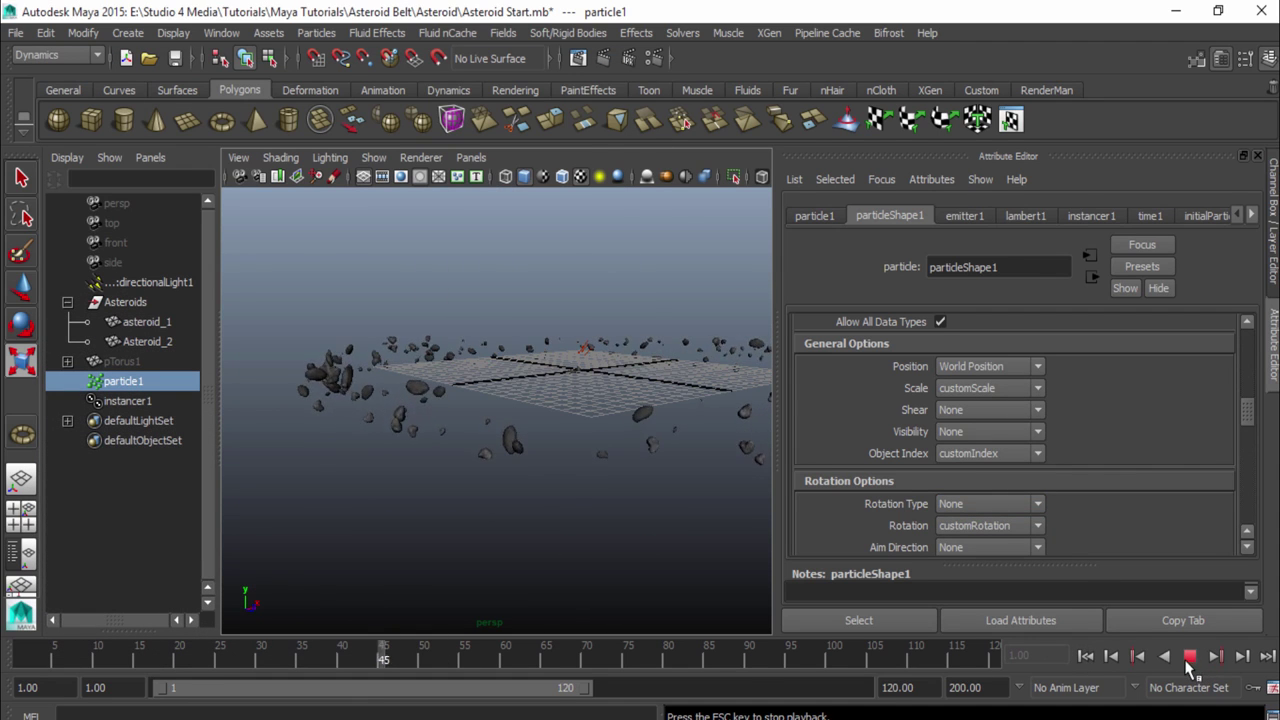
left_click(1189, 657)
scroll(490, 478, "up", 3)
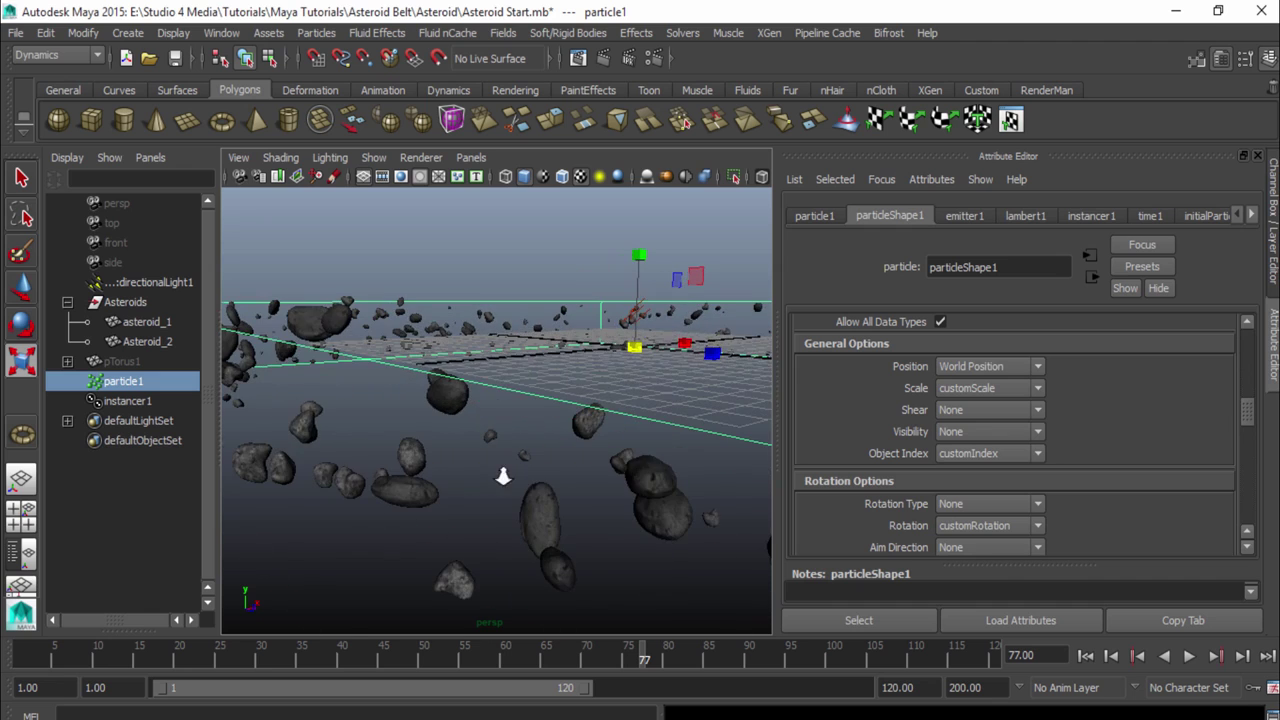
left_click(1275, 362)
scroll(890, 434, "down", 3)
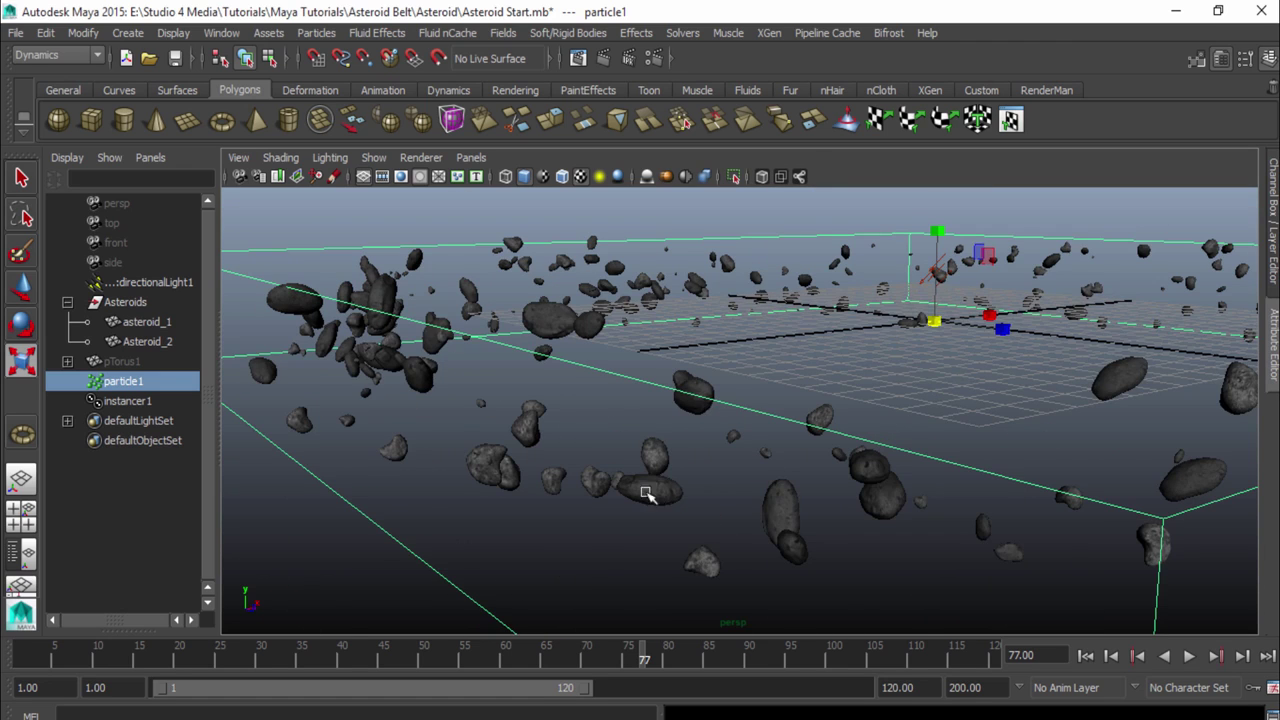
- Hide the Outliner and orbit to review the varied asteroid sizes around the grid
left_click_drag(643, 494, 731, 374, "alt")
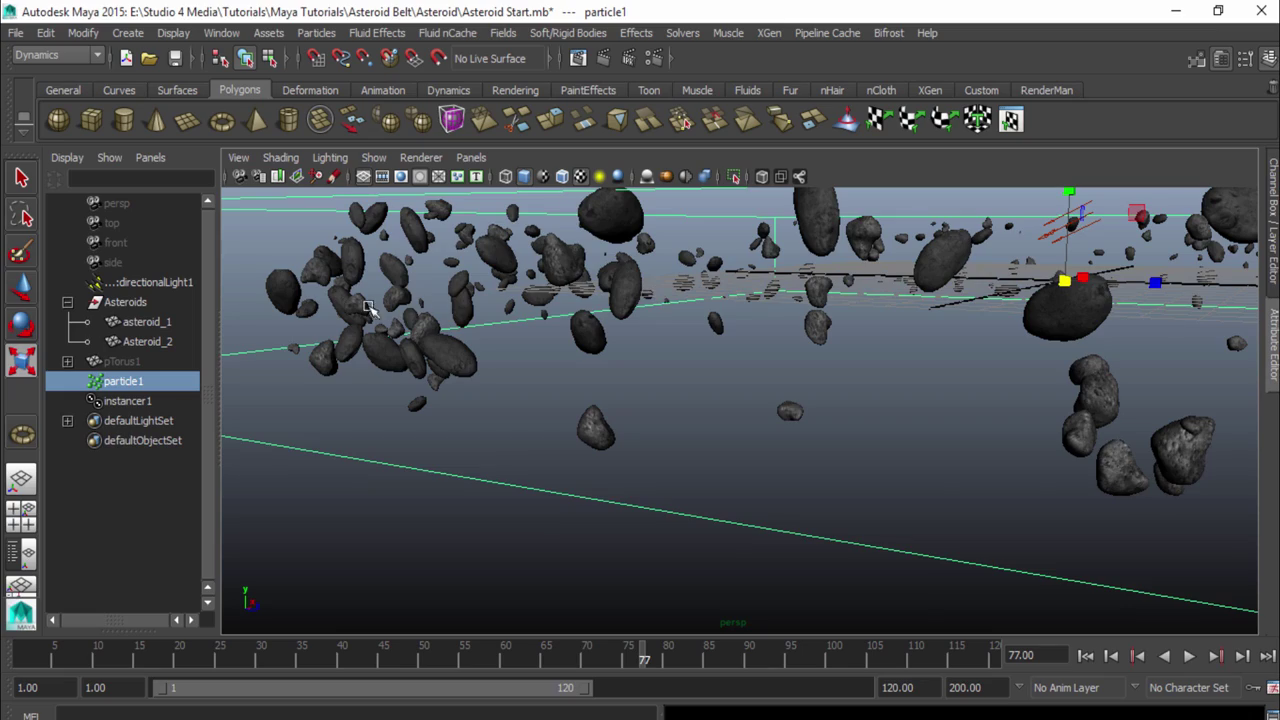
left_click_drag(370, 313, 794, 423, "alt")
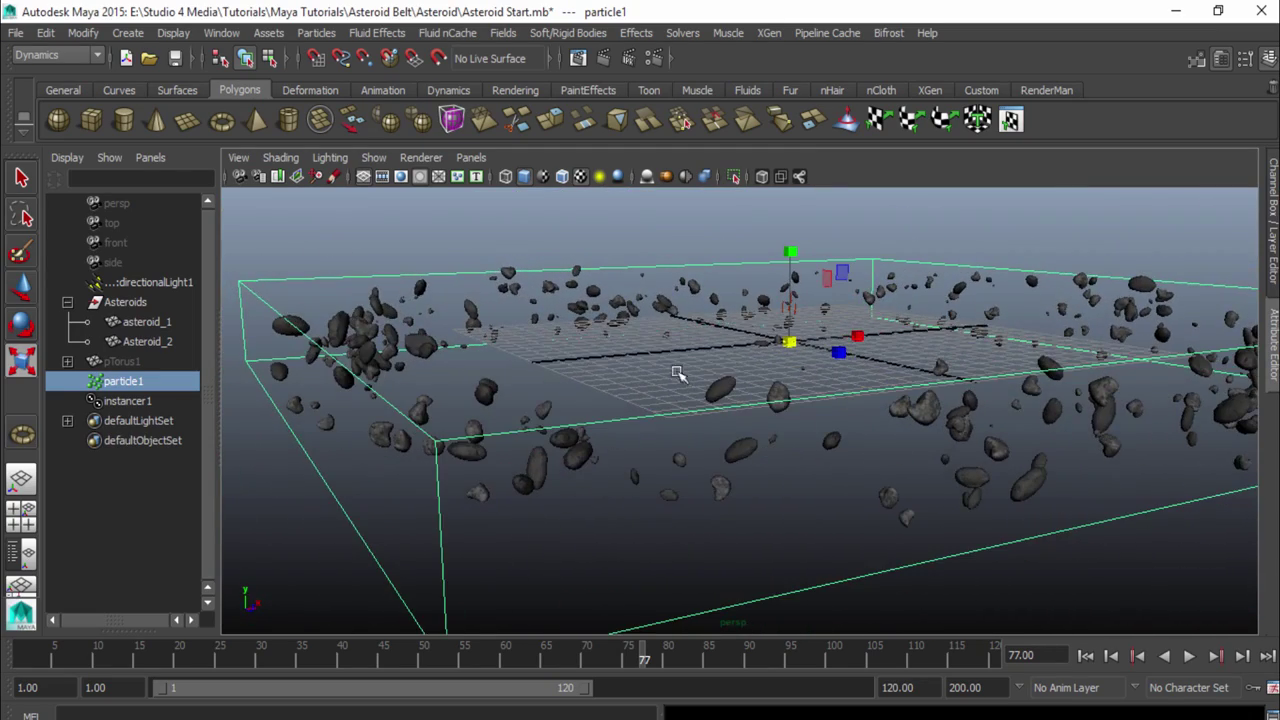
key("space")
left_click_drag(614, 370, 637, 430, "alt")
middle_click_drag(803, 409, 785, 375, "alt")
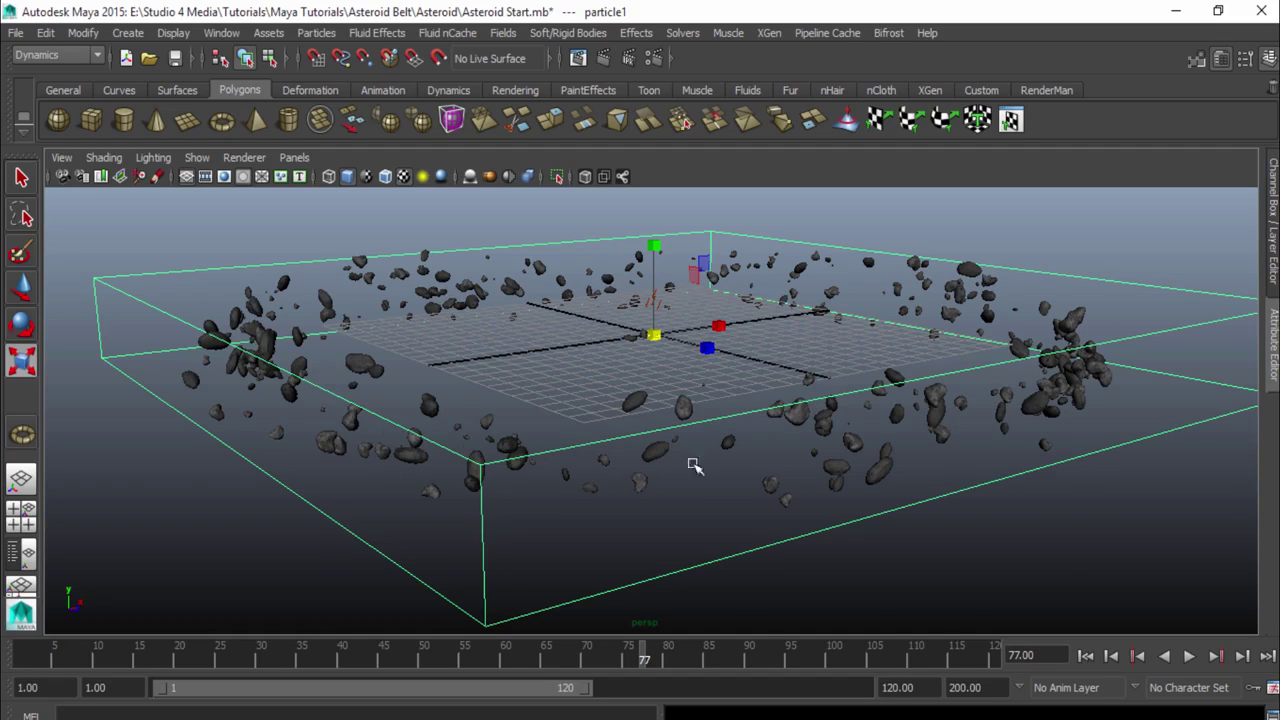
left_click_drag(705, 460, 893, 374, "alt")
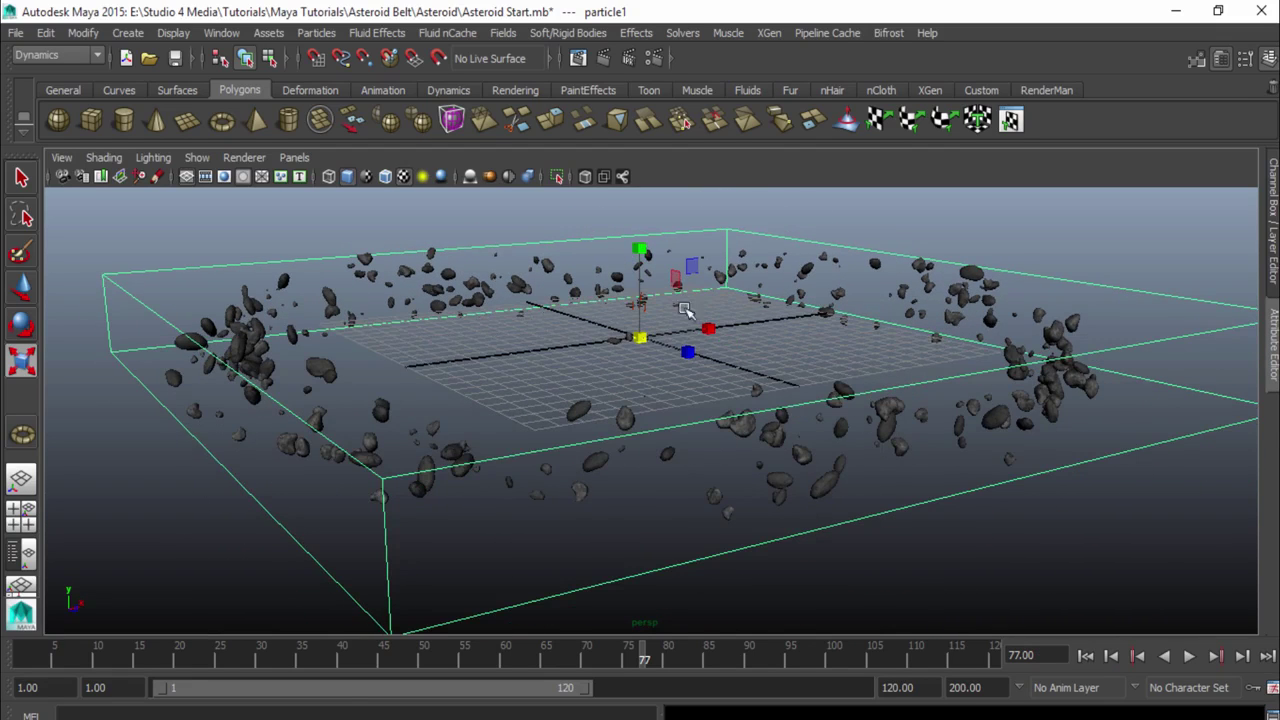
- Set emitter1's Rate to 200 particles/sec and Max Distance to 7
left_click(1273, 345)
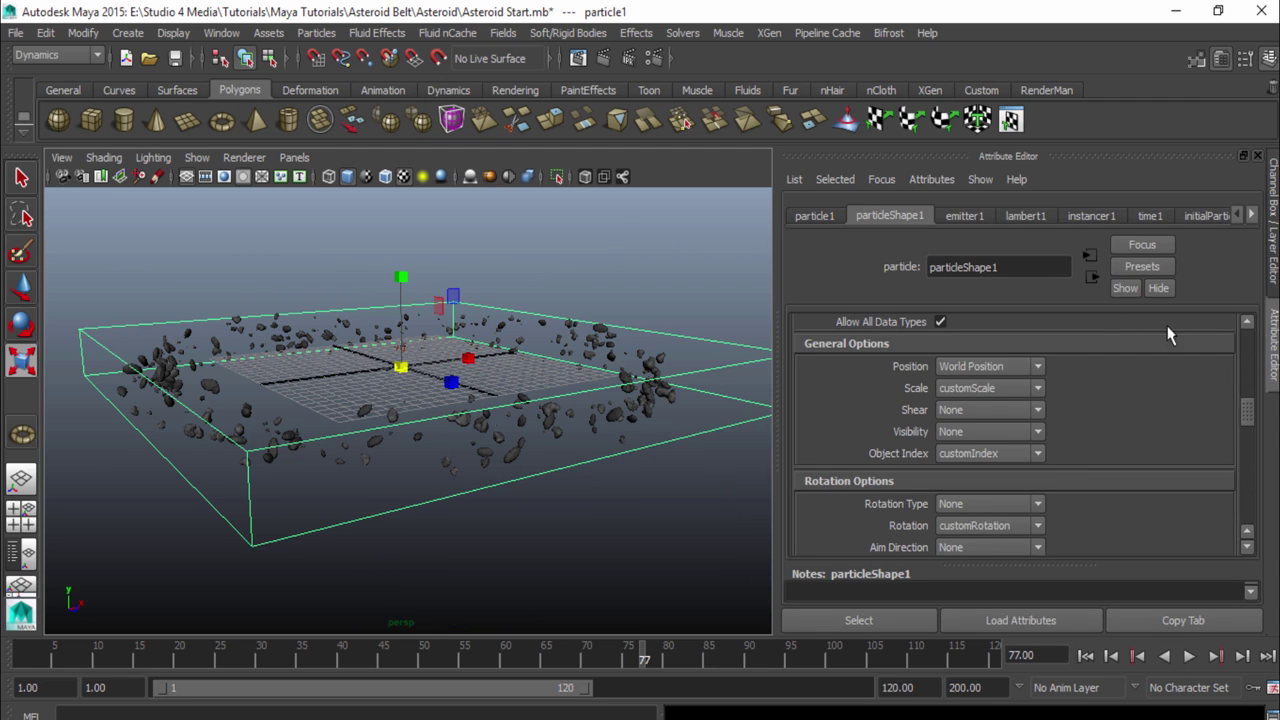
left_click(965, 216)
scroll(975, 418, "up", 6)
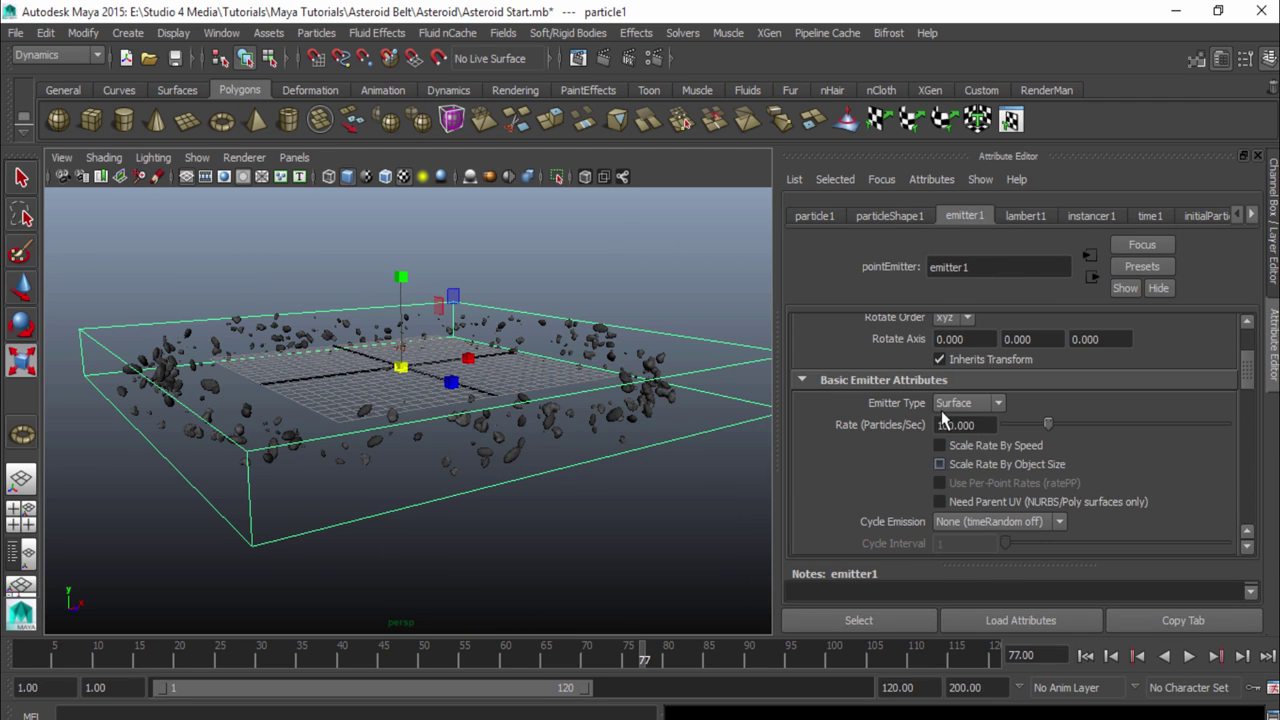
scroll(985, 452, "down", 3)
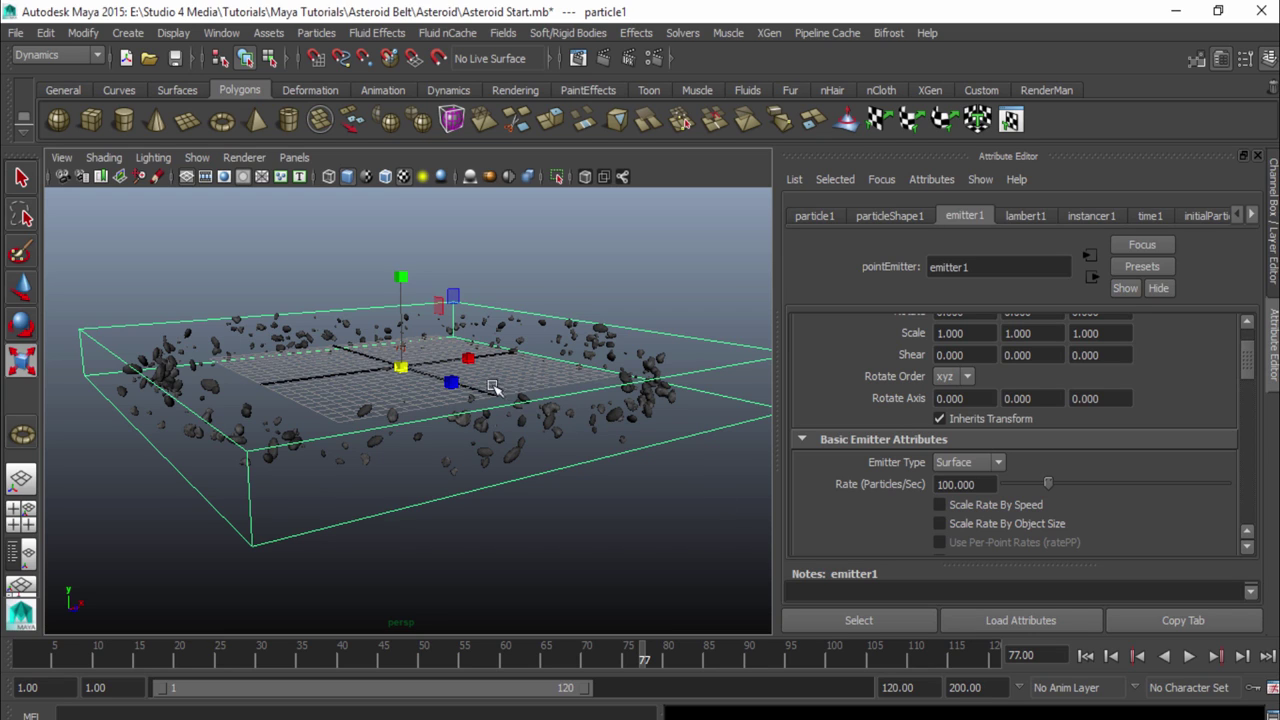
scroll(995, 443, "down", 3)
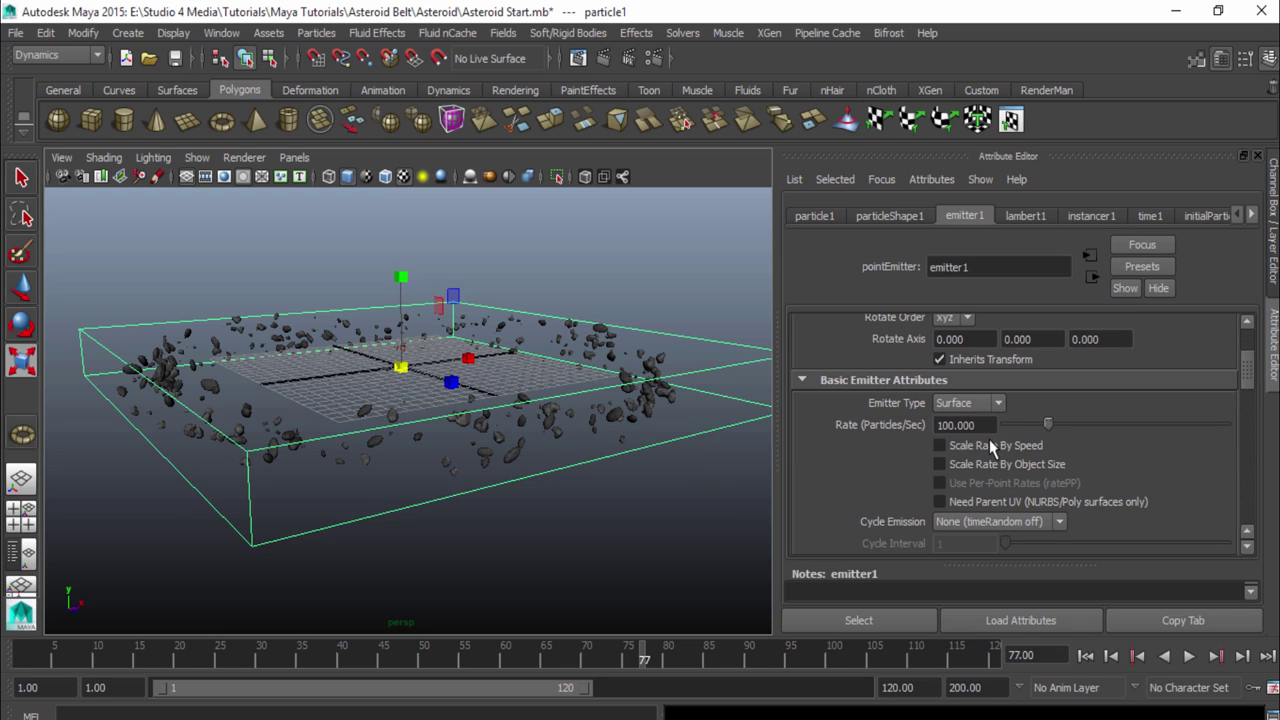
left_click(962, 425)
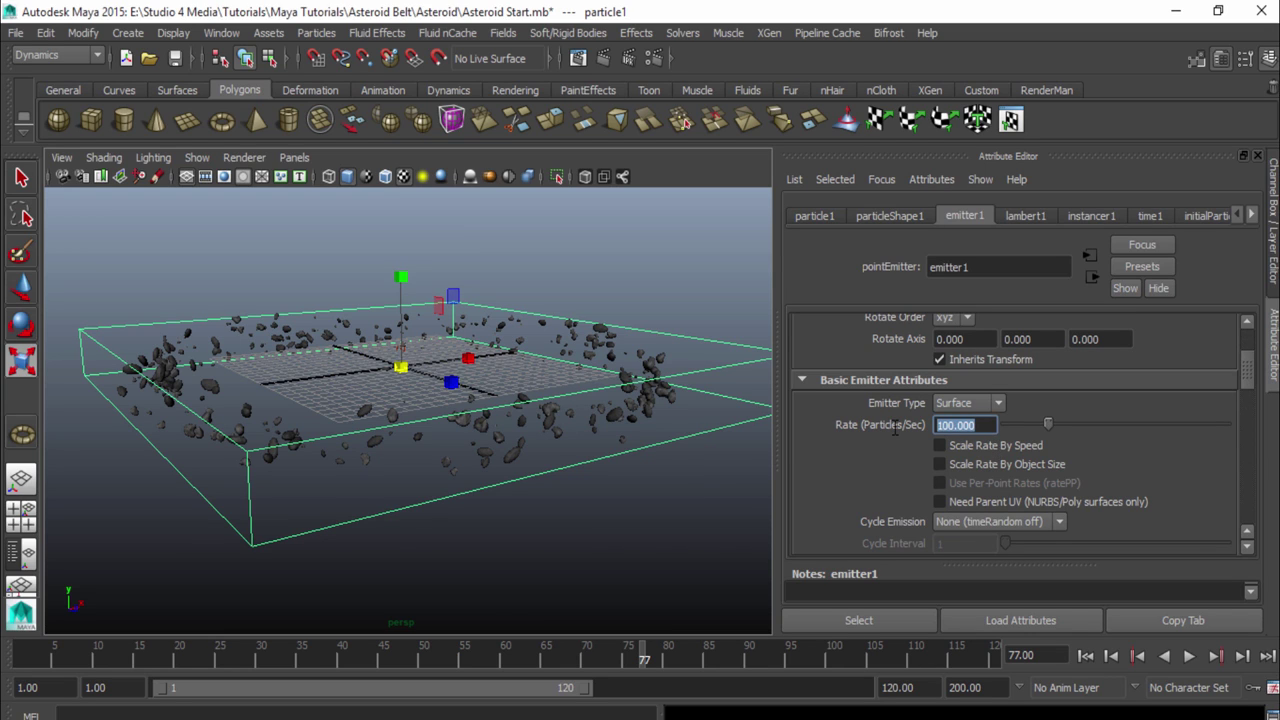
type("2")
key("Return")
scroll(900, 450, "down", 6)
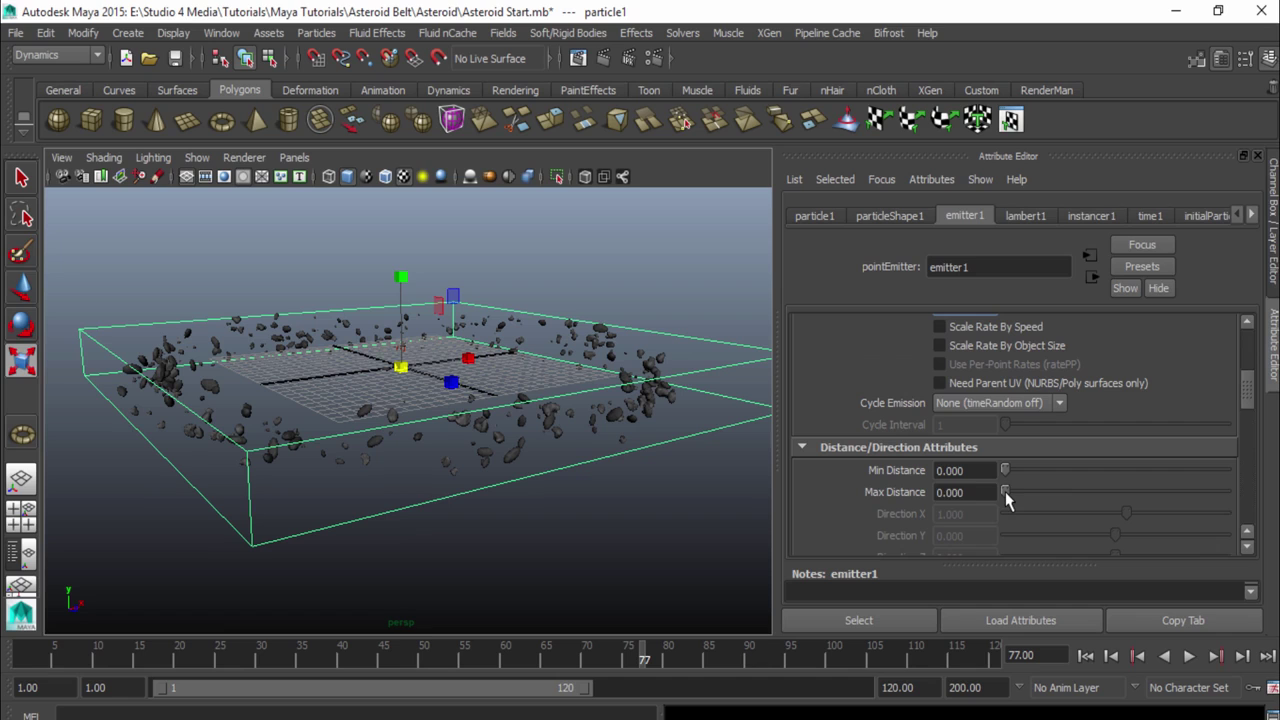
left_click_drag(1005, 491, 1065, 502)
double_click(955, 492)
type("7")
key("Return")
- Replay the simulation to frame 50 and move the view closer to the field
left_click(1086, 656)
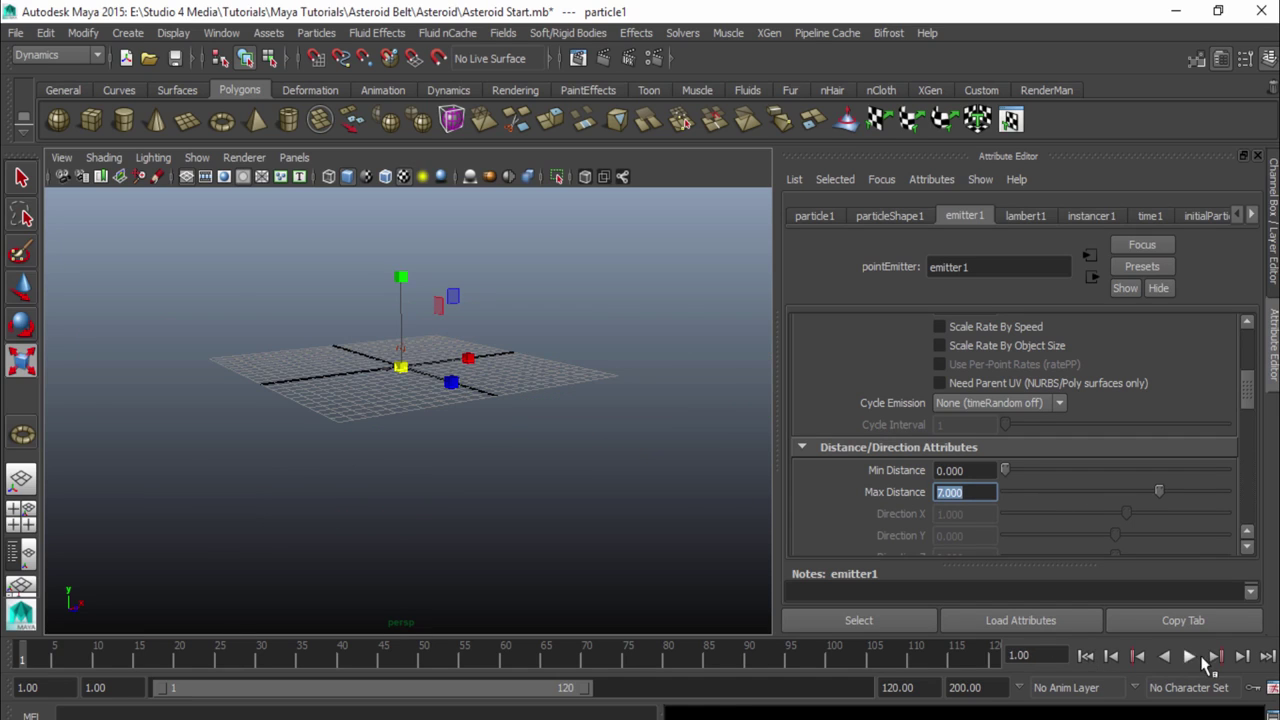
left_click(1191, 657)
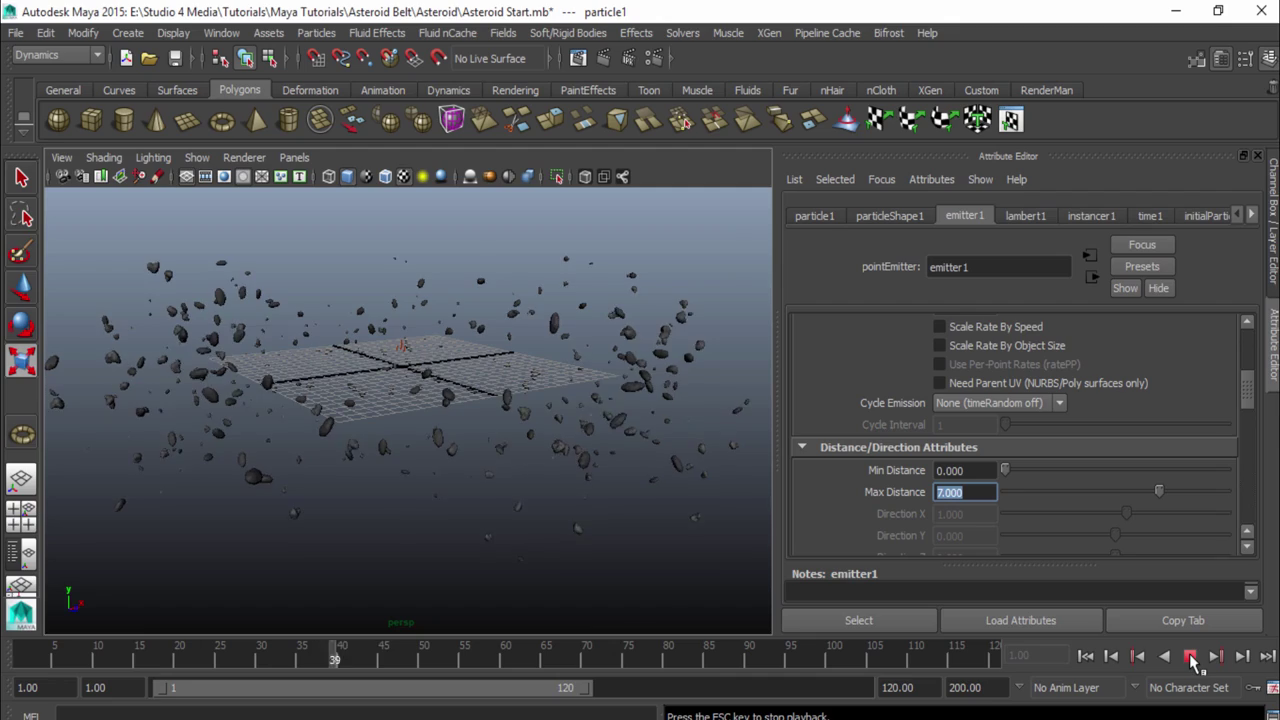
left_click(1191, 657)
right_click_drag(146, 460, 517, 491, "alt")
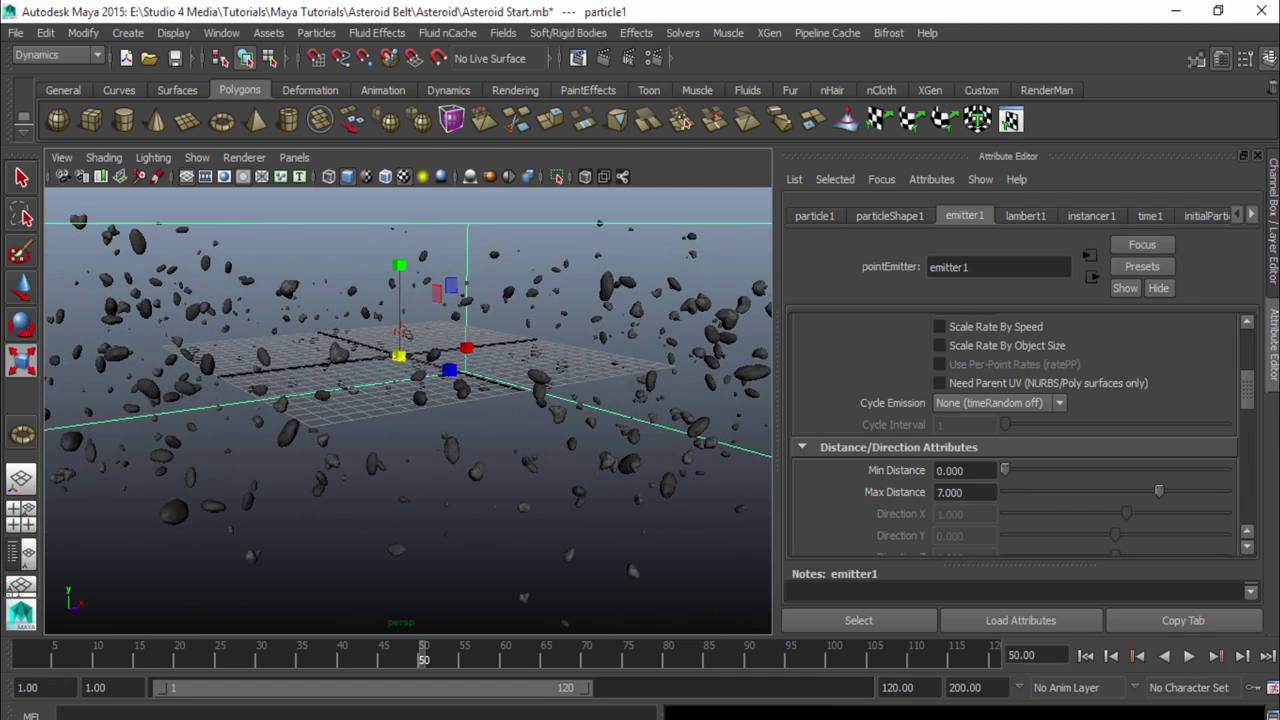
- Frame the asteroid field edge-on and render frame 50 with Maya Software
key("ctrl+a")
key("f")
left_click(543, 434)
left_click_drag(543, 434, 830, 440, "alt")
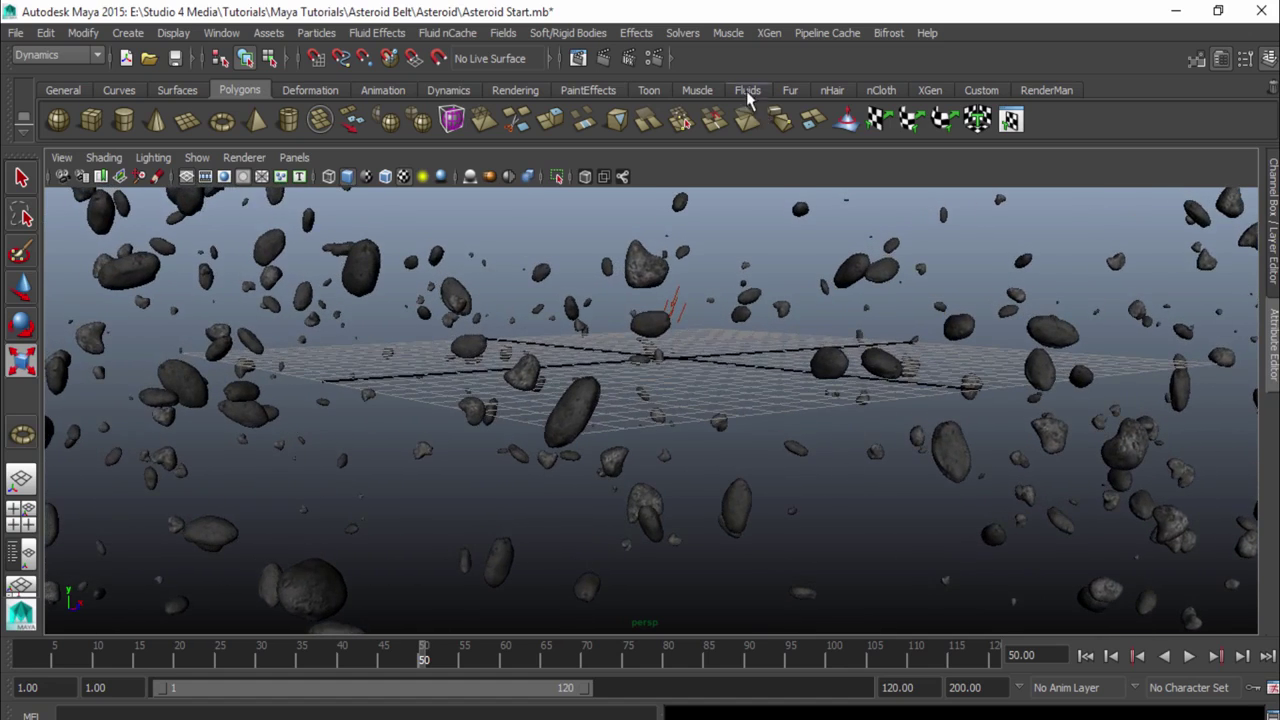
left_click(603, 58)
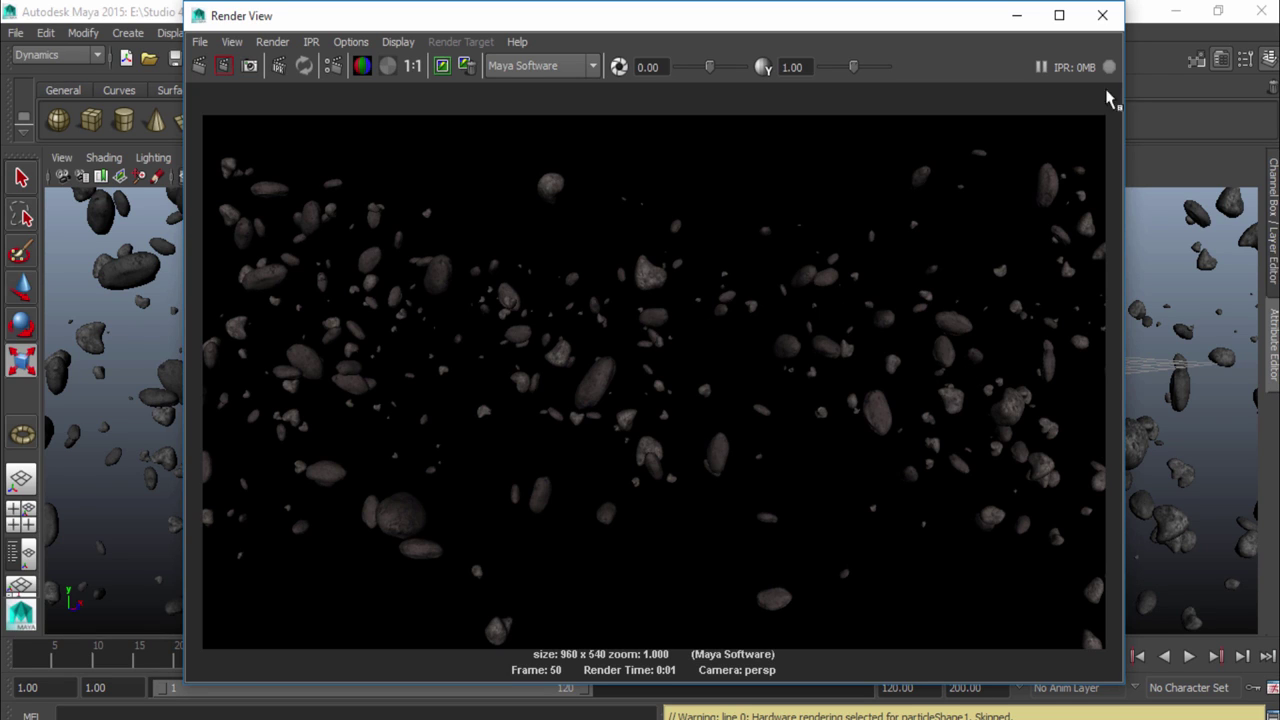
left_click(1102, 15)
- Render frame 50 twice more from closer and edge-on camera angles
left_click_drag(577, 268, 737, 320, "alt")
left_click(603, 58)
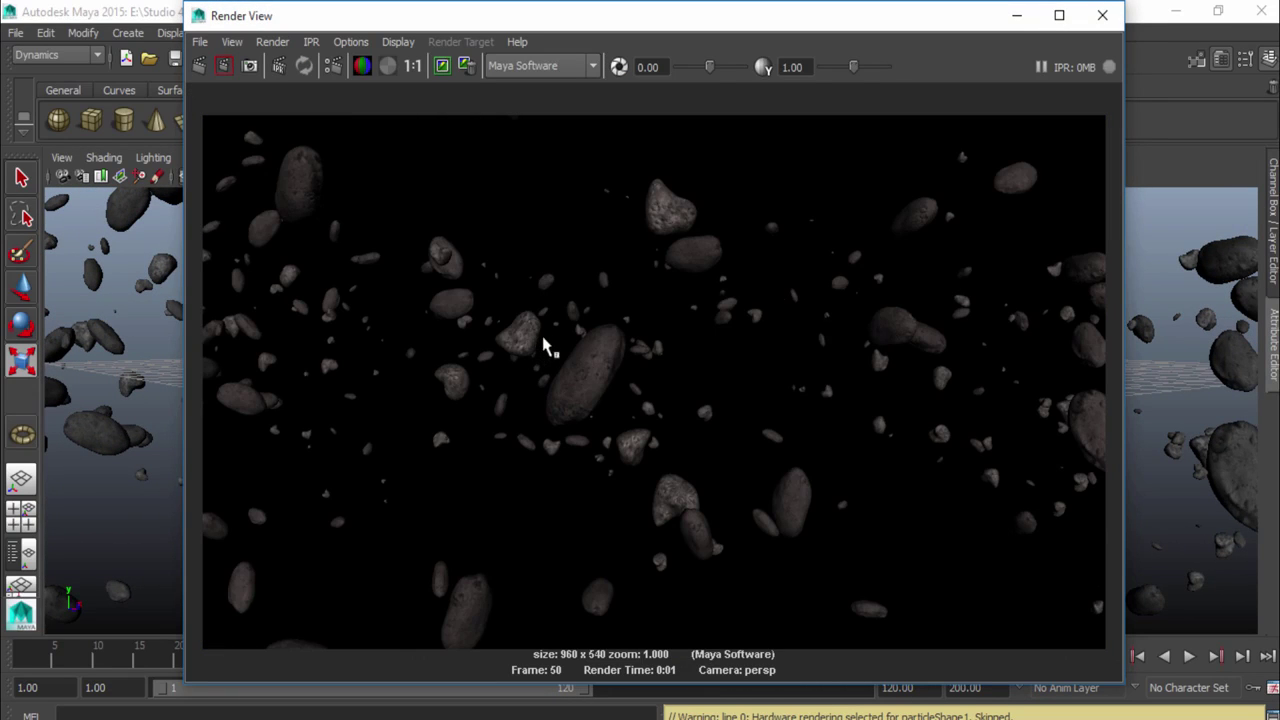
left_click(1102, 15)
left_click_drag(900, 408, 778, 356, "alt")
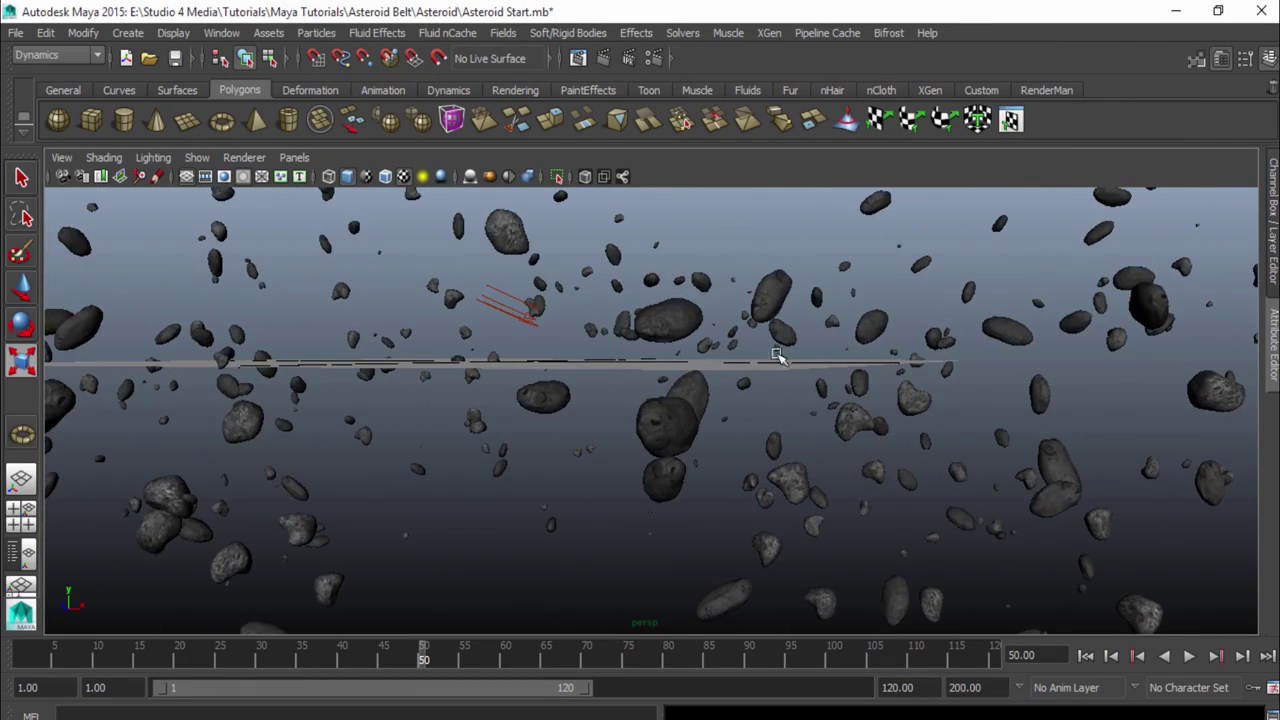
left_click(603, 58)
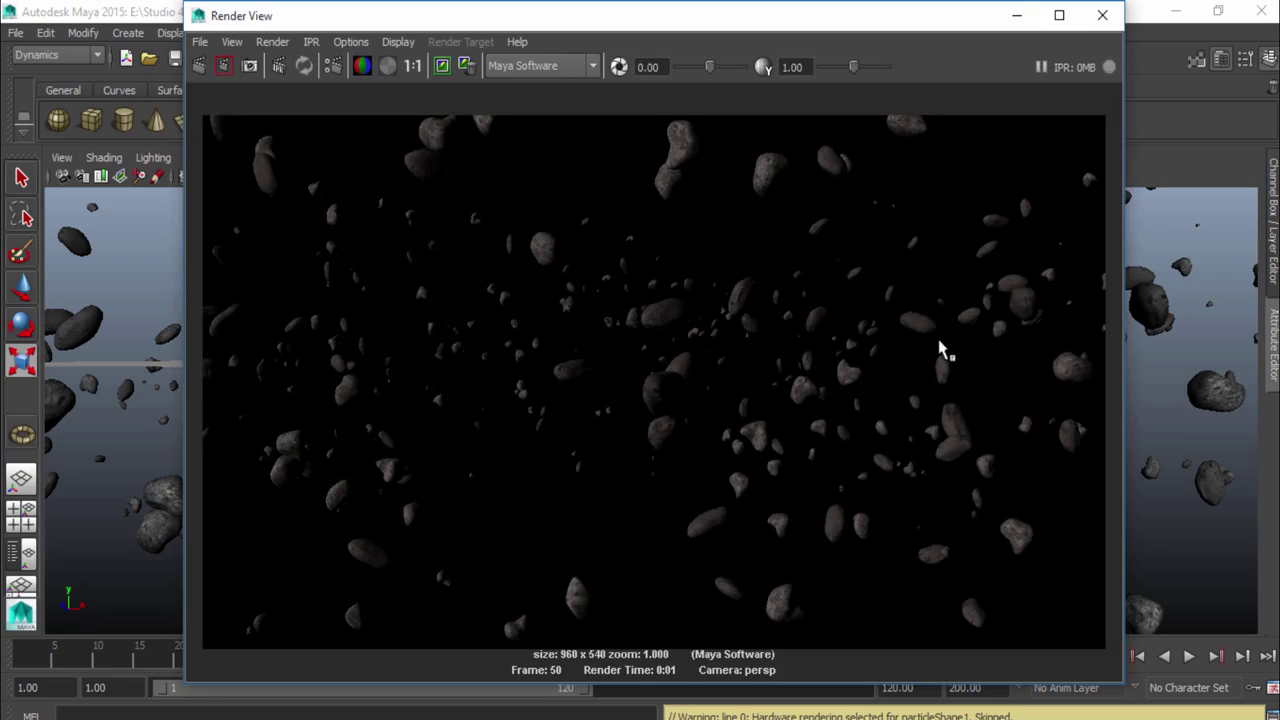
left_click(1101, 16)
left_click_drag(723, 294, 657, 405, "alt")
- In particle1's emitter attributes, set Max Distance to 0, Speed to 0.2 and Speed Random to 0.1
left_click(540, 406)
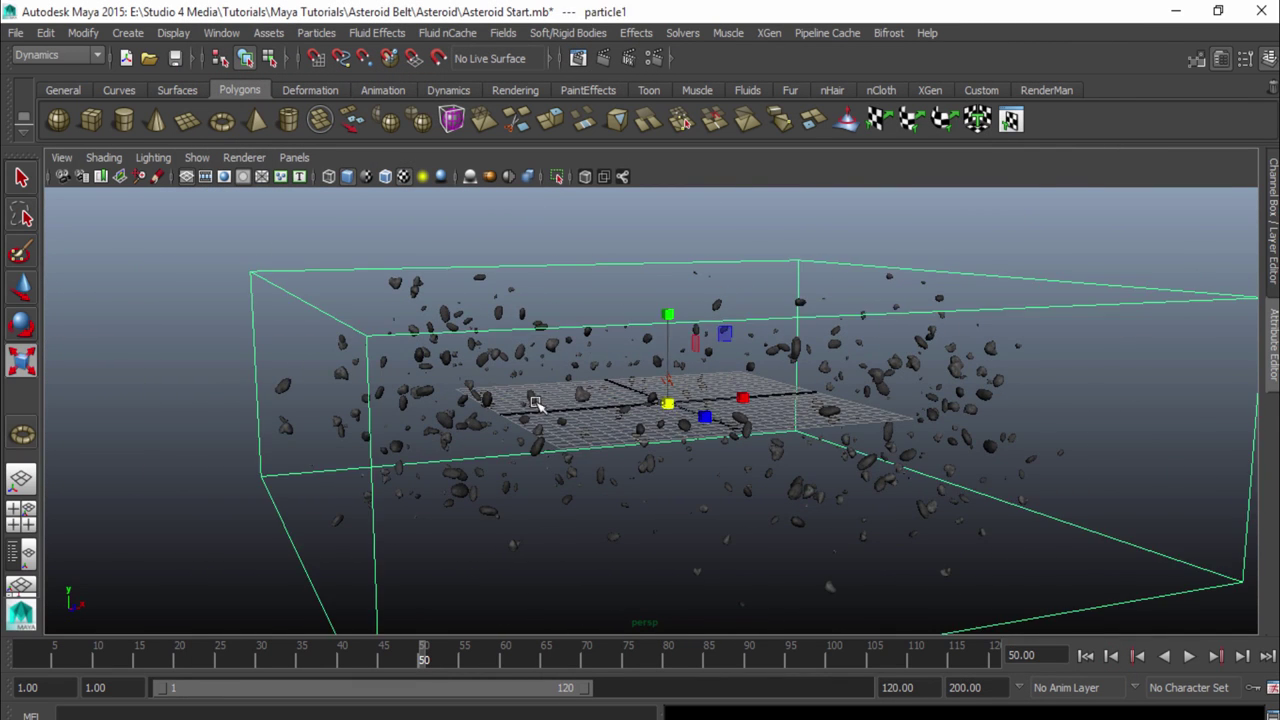
key("ctrl+a")
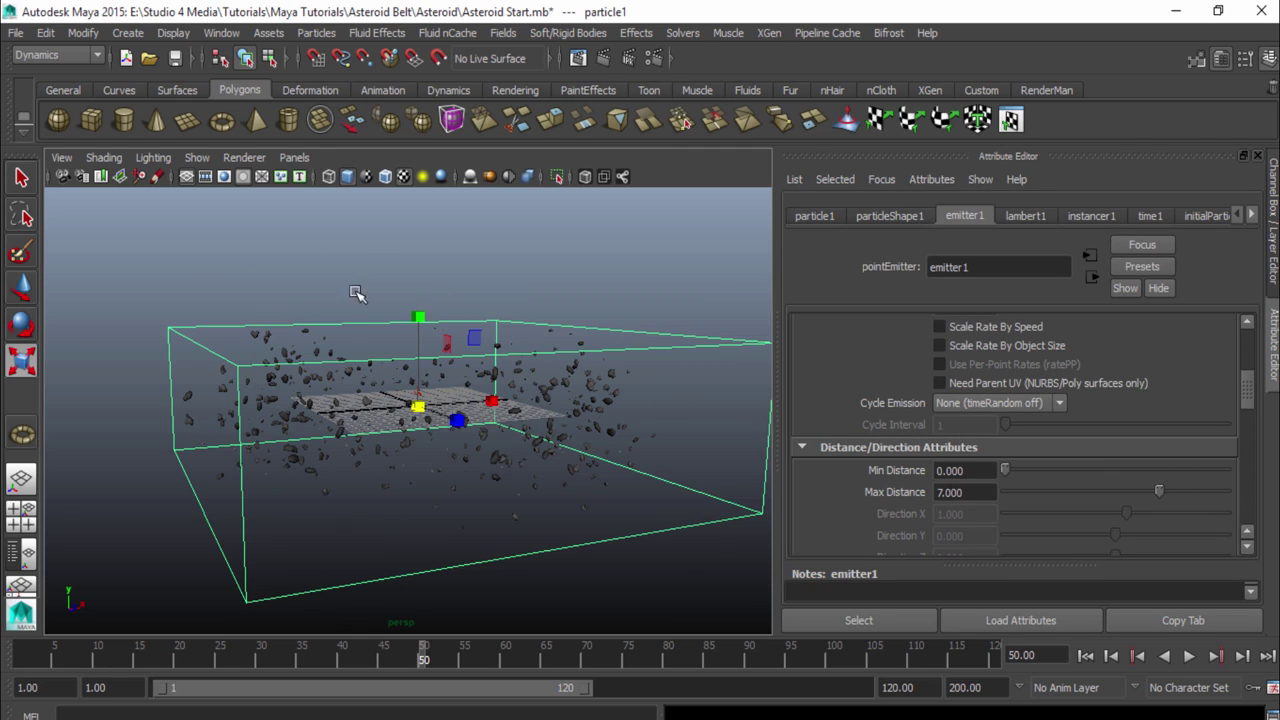
left_click(958, 492)
key("Return")
scroll(883, 490, "down", 3)
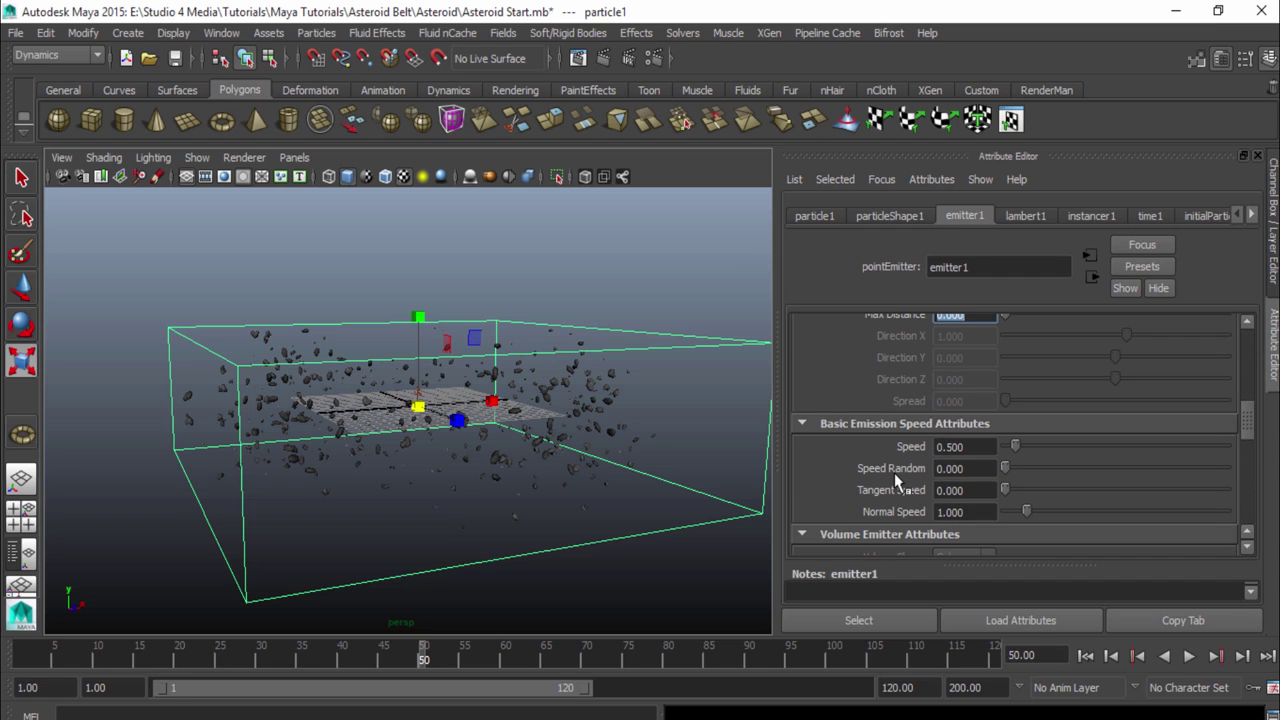
left_click(982, 447)
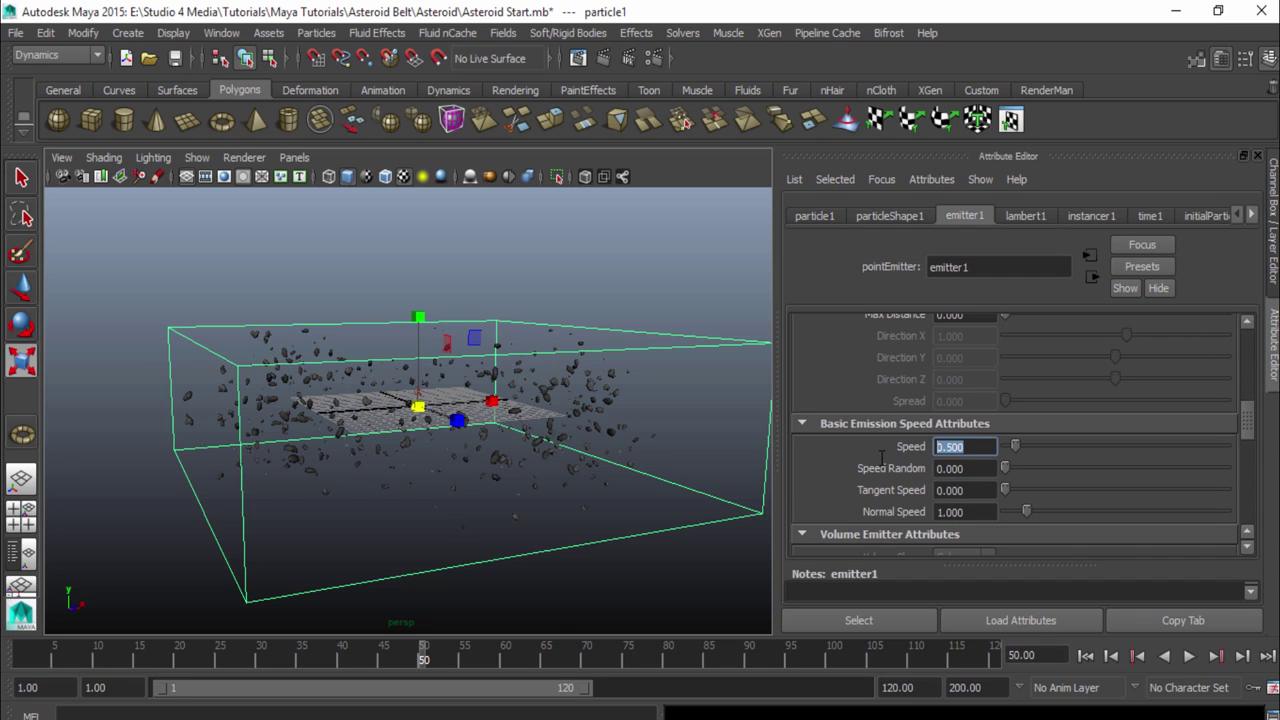
type(".2")
key("Return")
key("Tab")
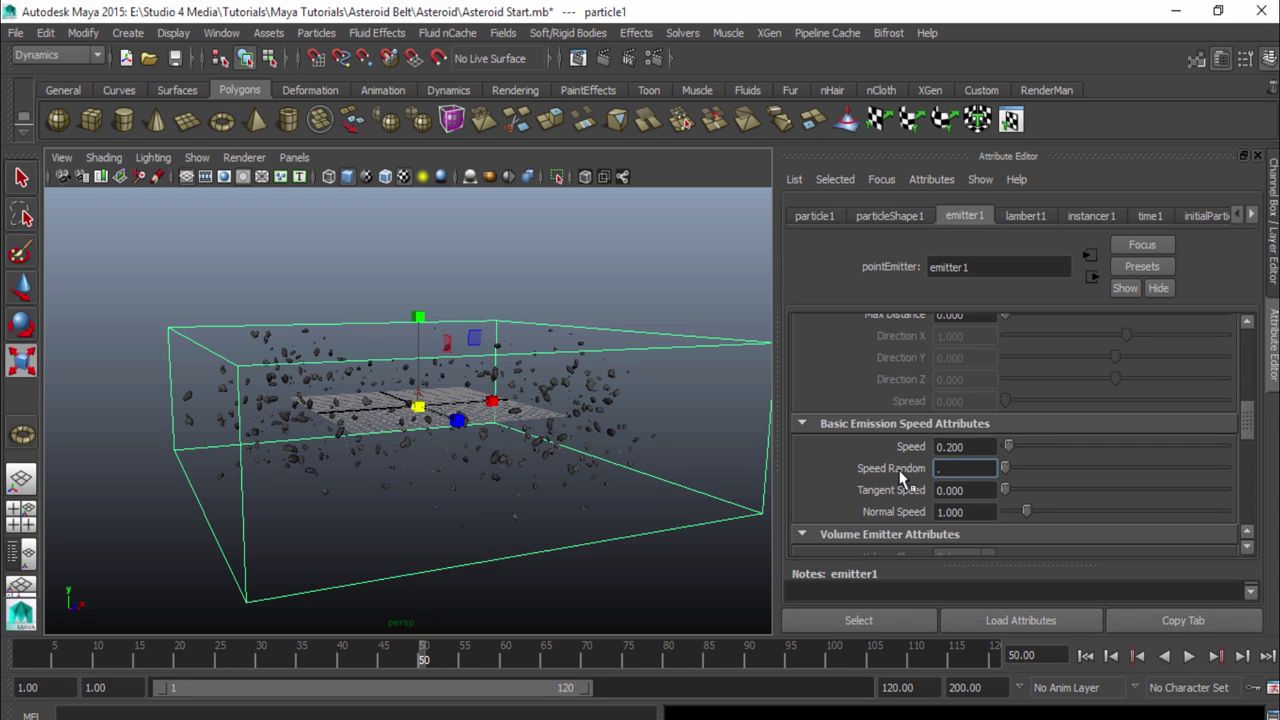
type(".1")
key("Return")
- Replay the simulation from frame 1 to frame 70 and orbit to check the flatter ring
scroll(900, 478, "up", 6)
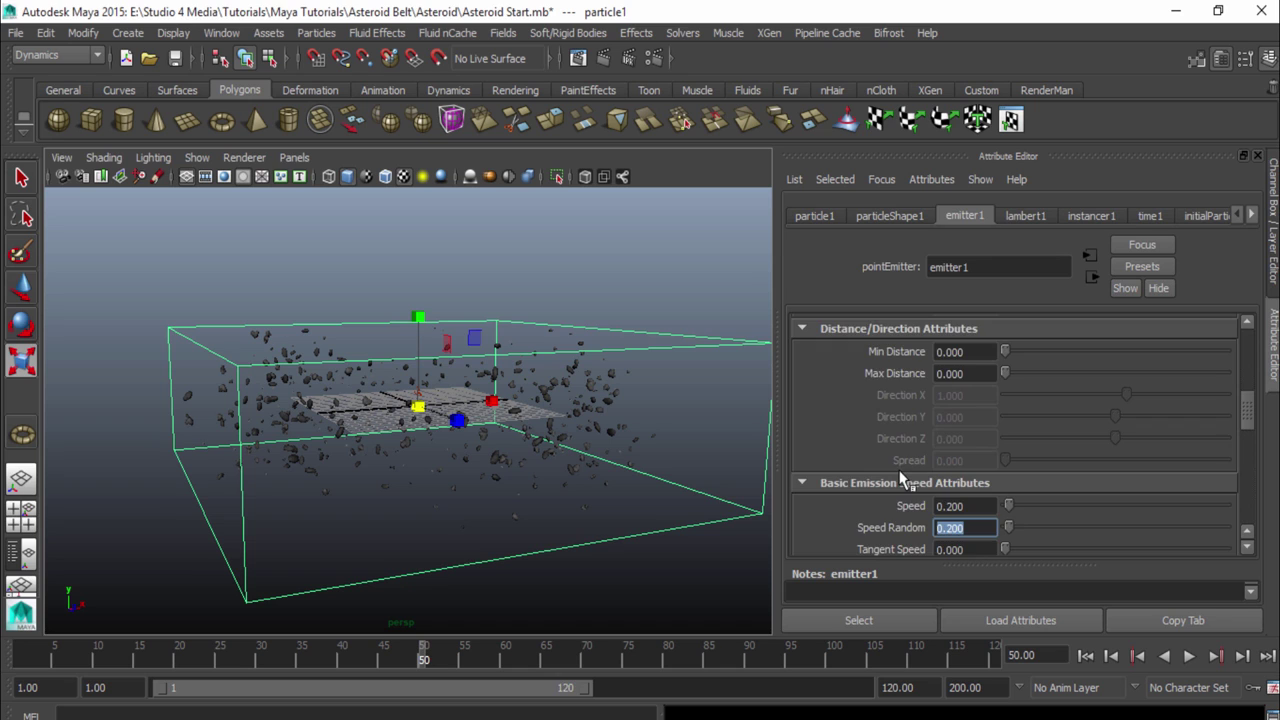
scroll(903, 480, "up", 3)
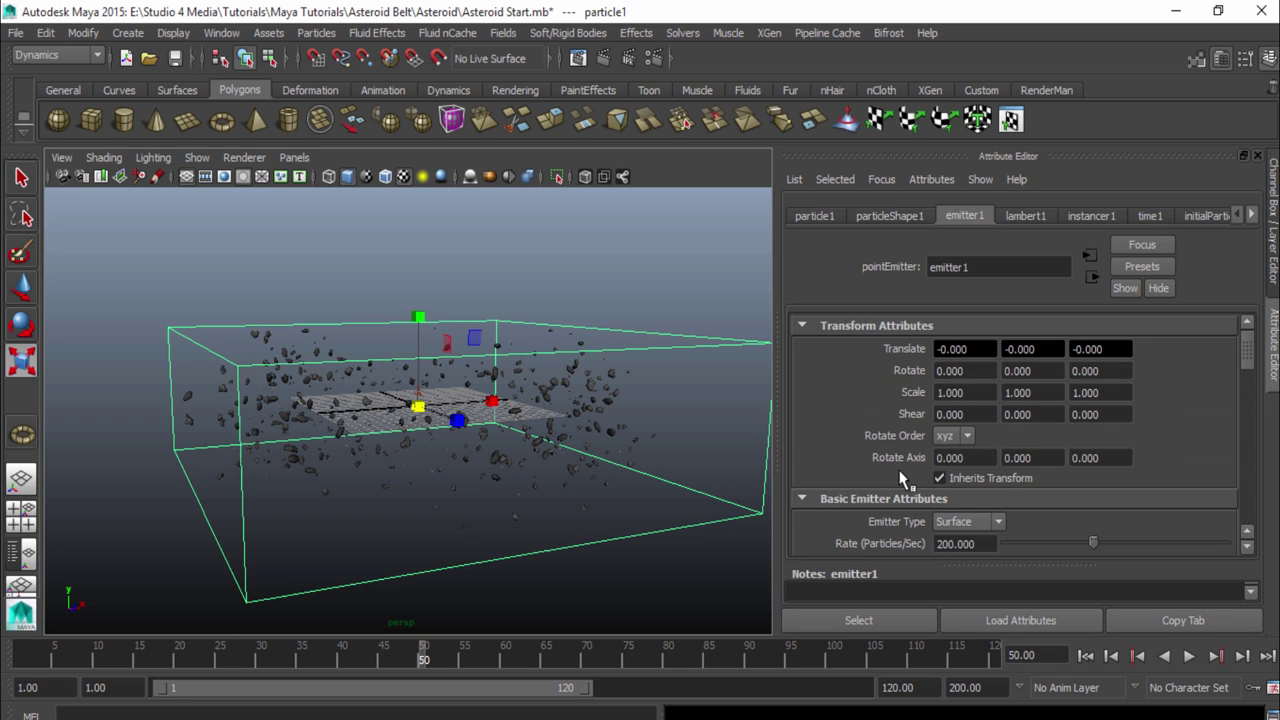
scroll(903, 478, "down", 4)
left_click(1085, 655)
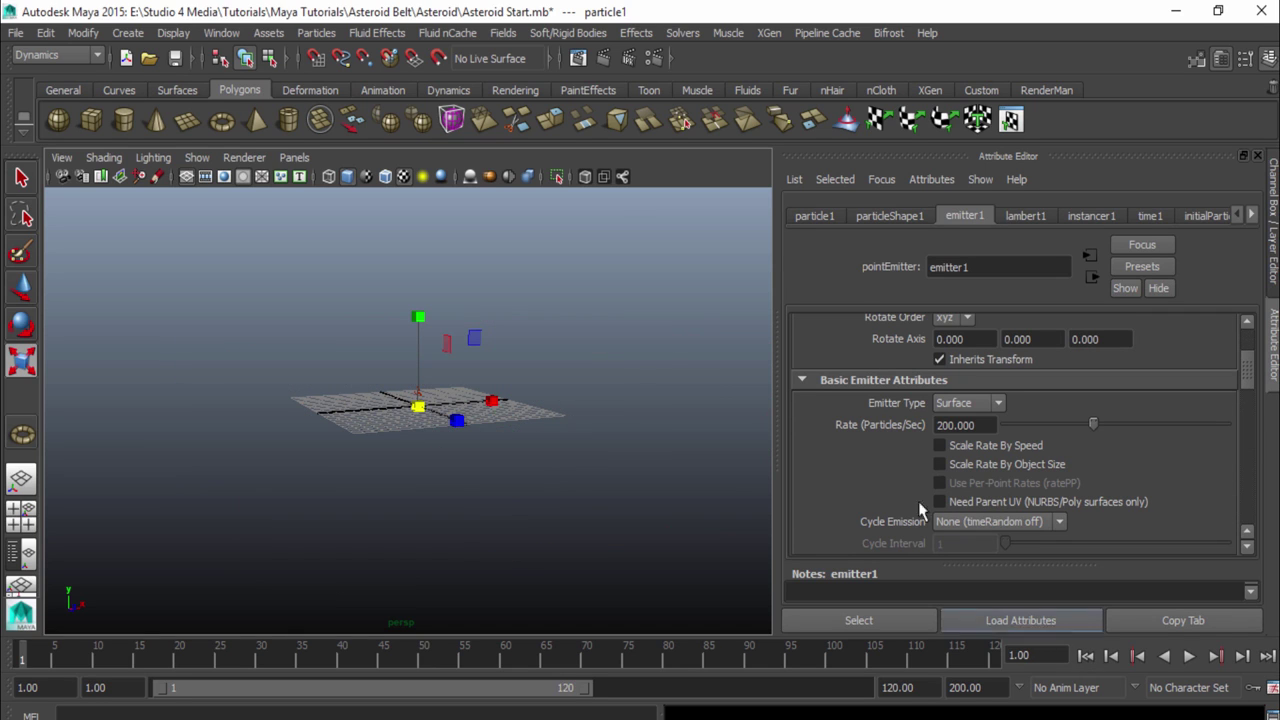
left_click(1189, 656)
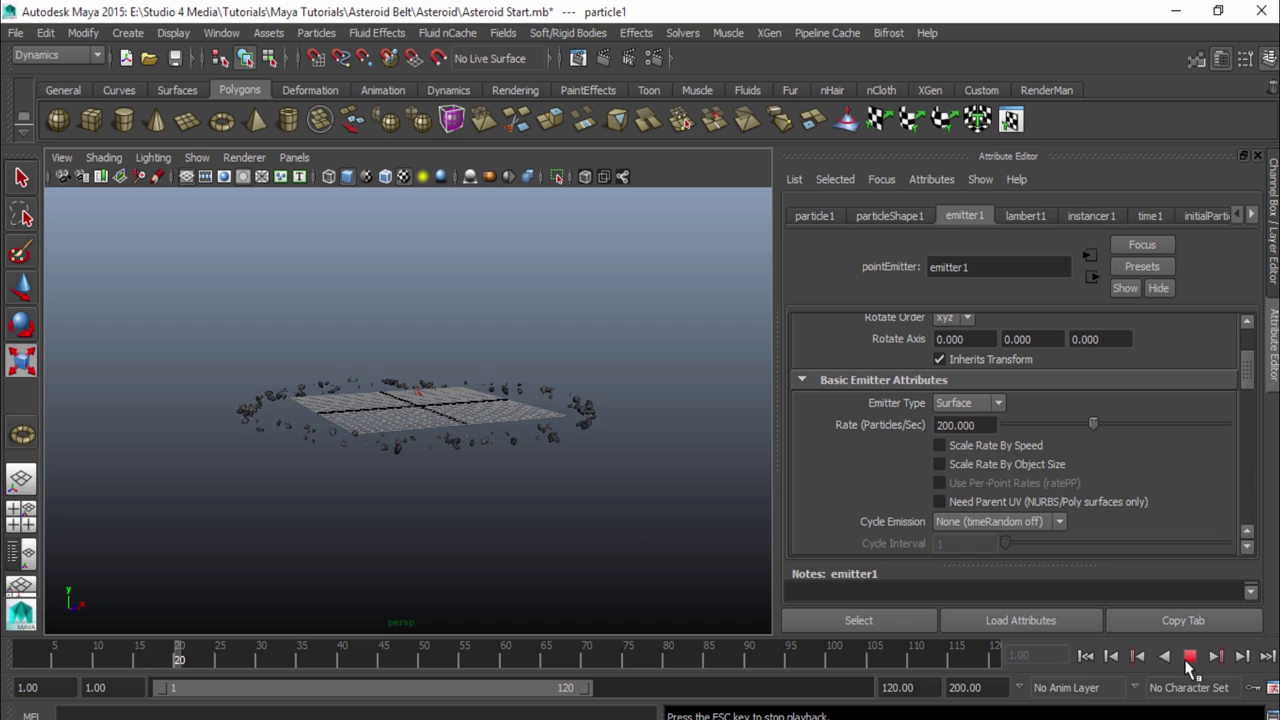
left_click(1189, 656)
left_click(502, 463)
scroll(502, 463, "up", 8)
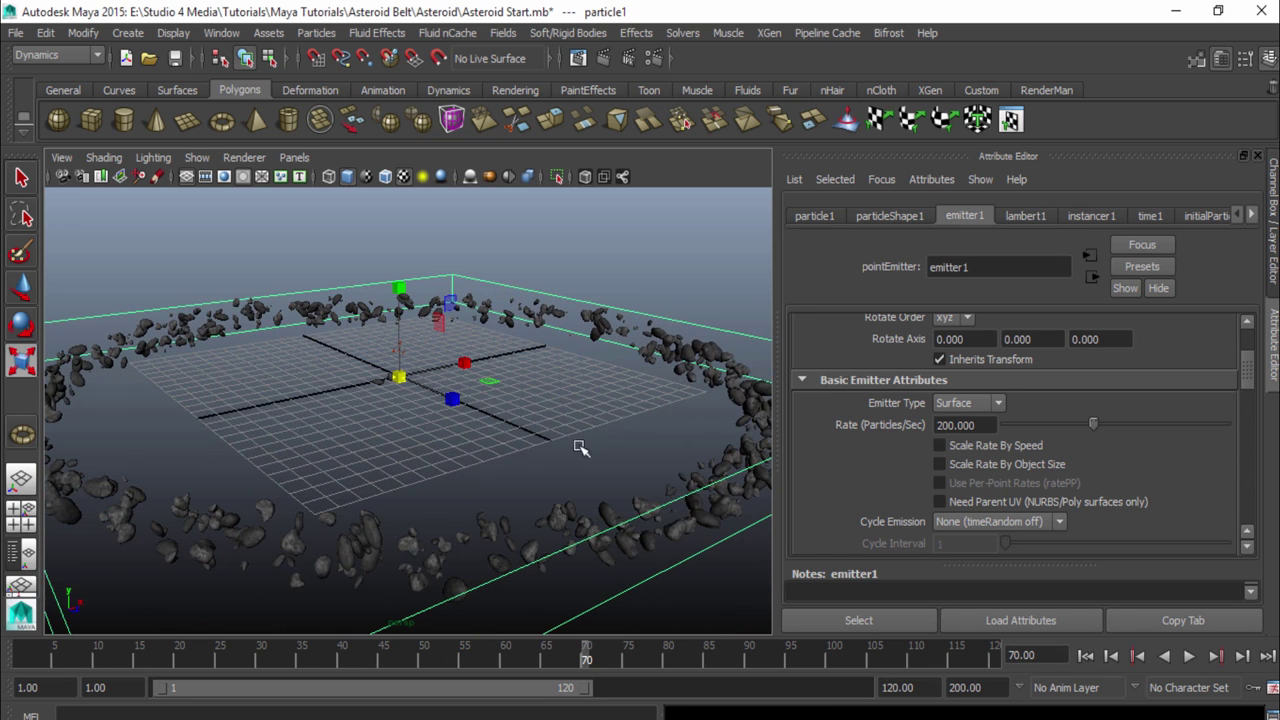
left_click(1268, 363)
left_click_drag(851, 426, 768, 474, "alt")
- Test-render the asteroid ring at frame 70, then close the render and deselect the emitter
left_click(580, 58)
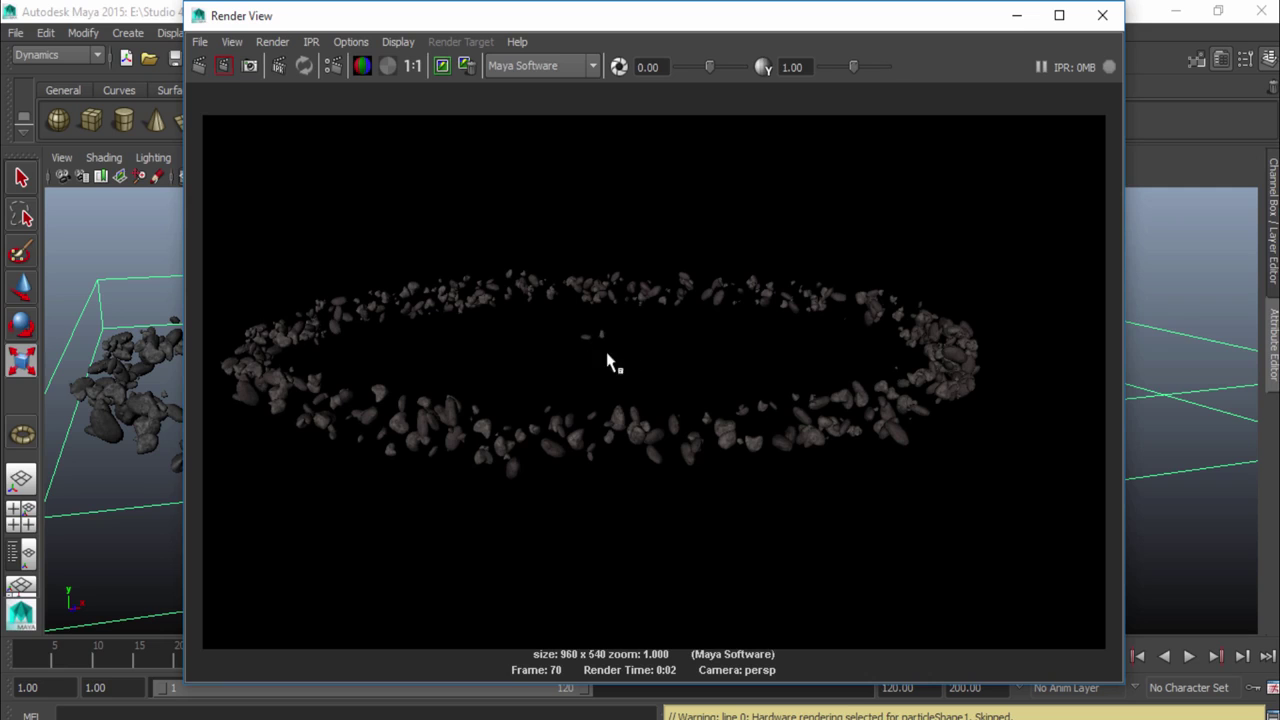
left_click(1101, 17)
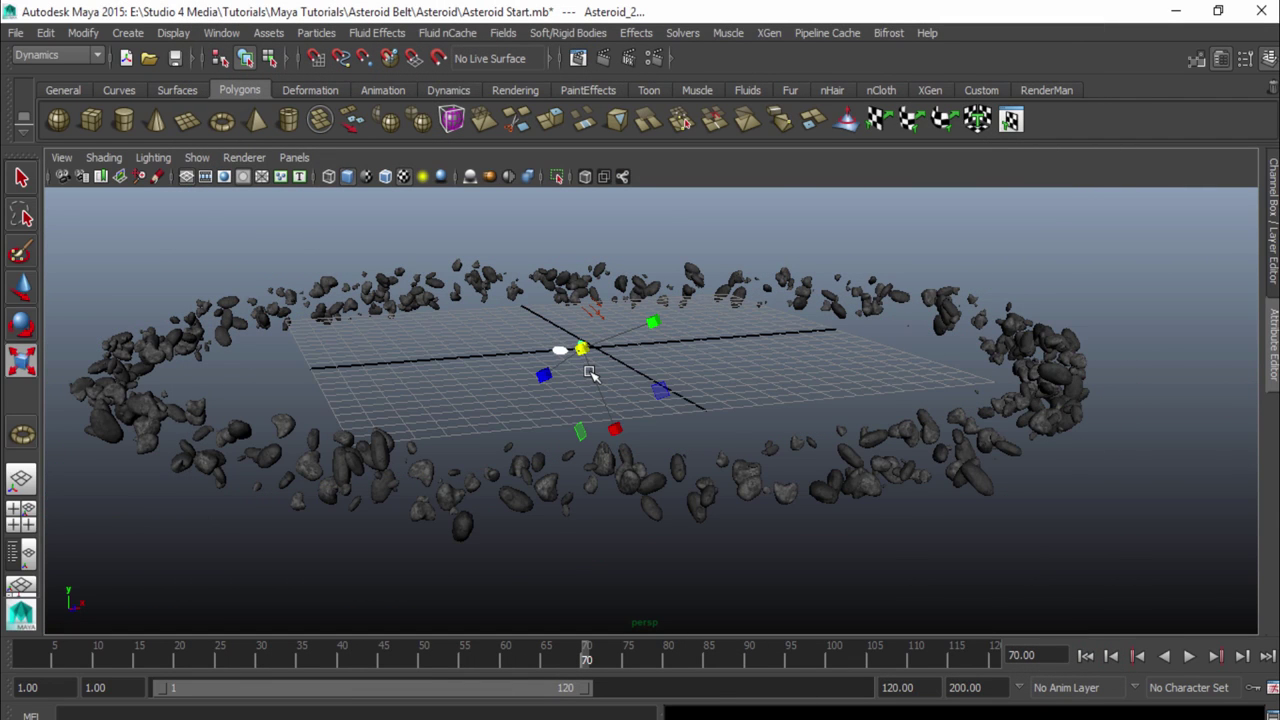
left_click(590, 373)
- Replay from the start to frame 74 and render that frame from a higher angle
left_click(1086, 656)
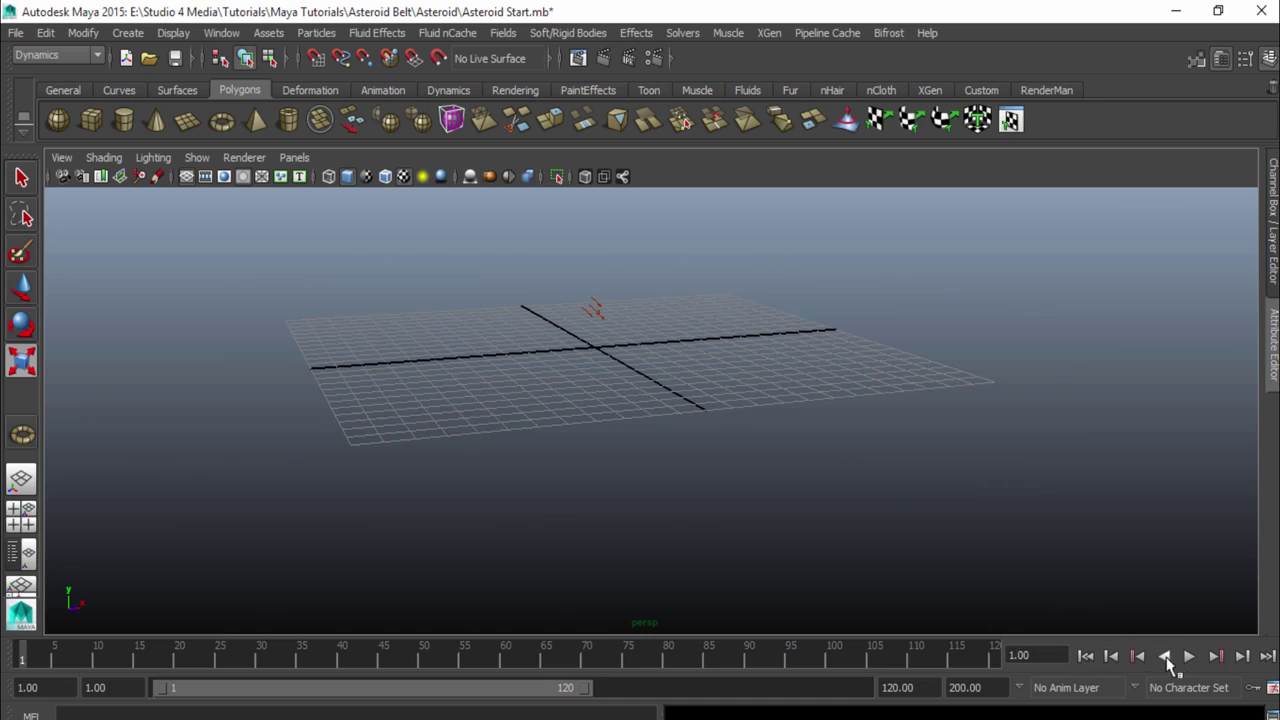
left_click(1188, 656)
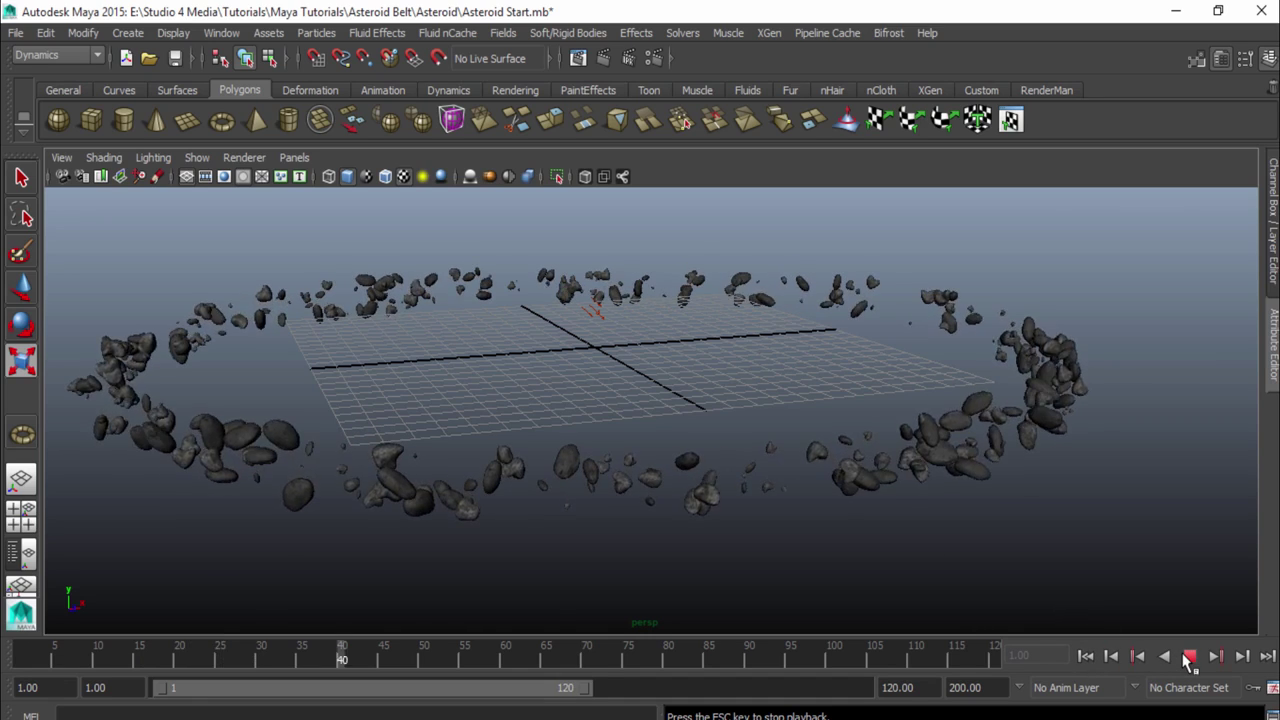
left_click(1188, 656)
left_click_drag(651, 517, 660, 255, "alt")
left_click(577, 59)
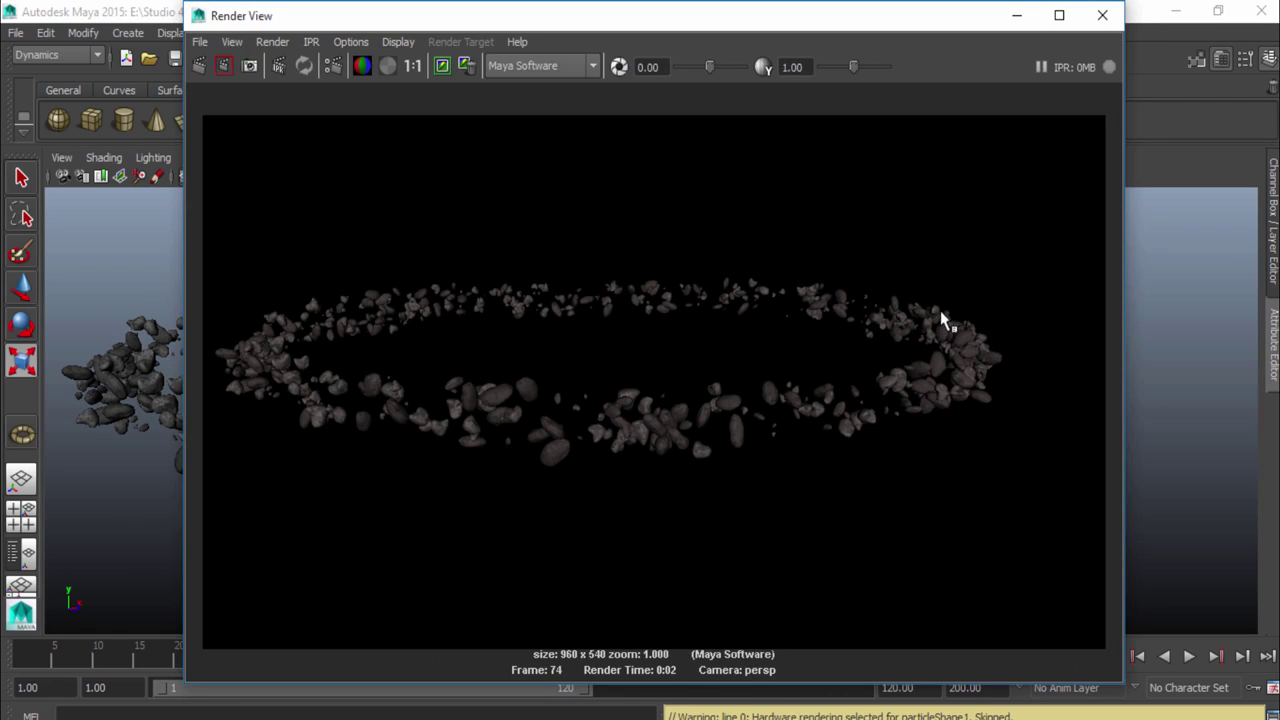
left_click(1102, 15)
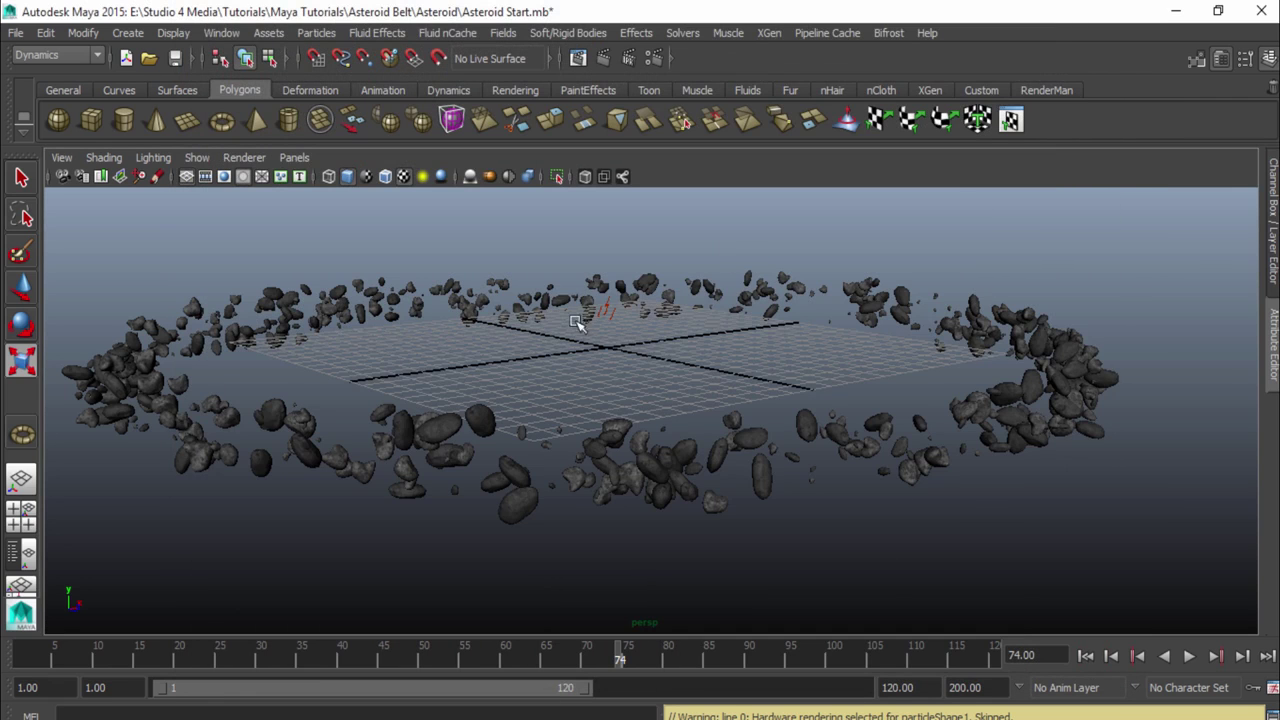
- In the Outliner, select the Asteroids group and show all hidden objects
left_click(36, 559)
left_click(150, 303)
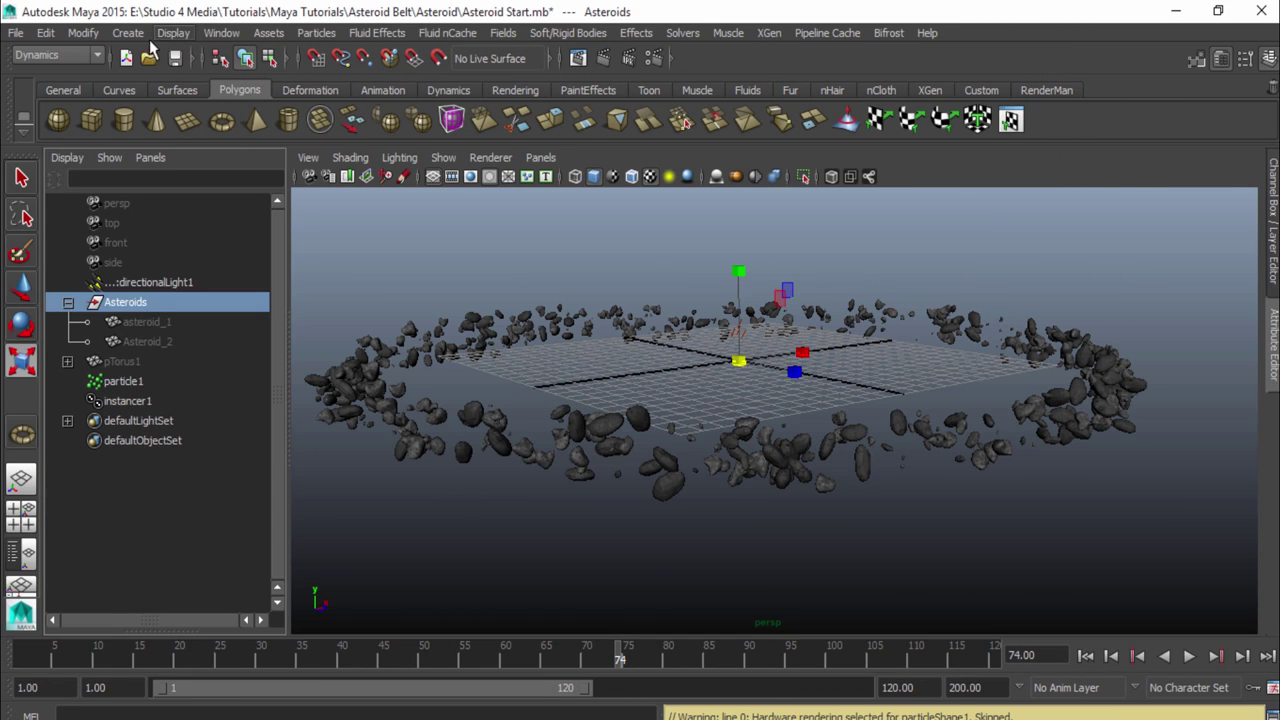
left_click(128, 33)
left_click(91, 35)
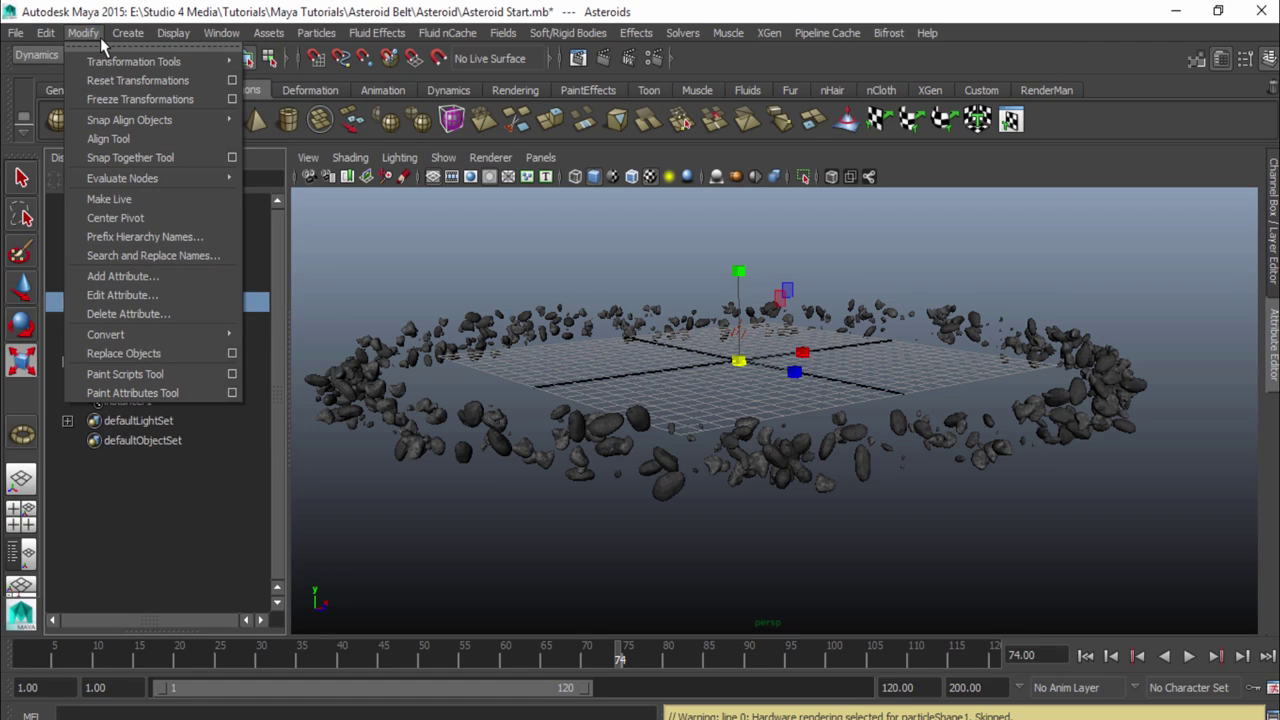
left_click(173, 33)
mouse_move(189, 136)
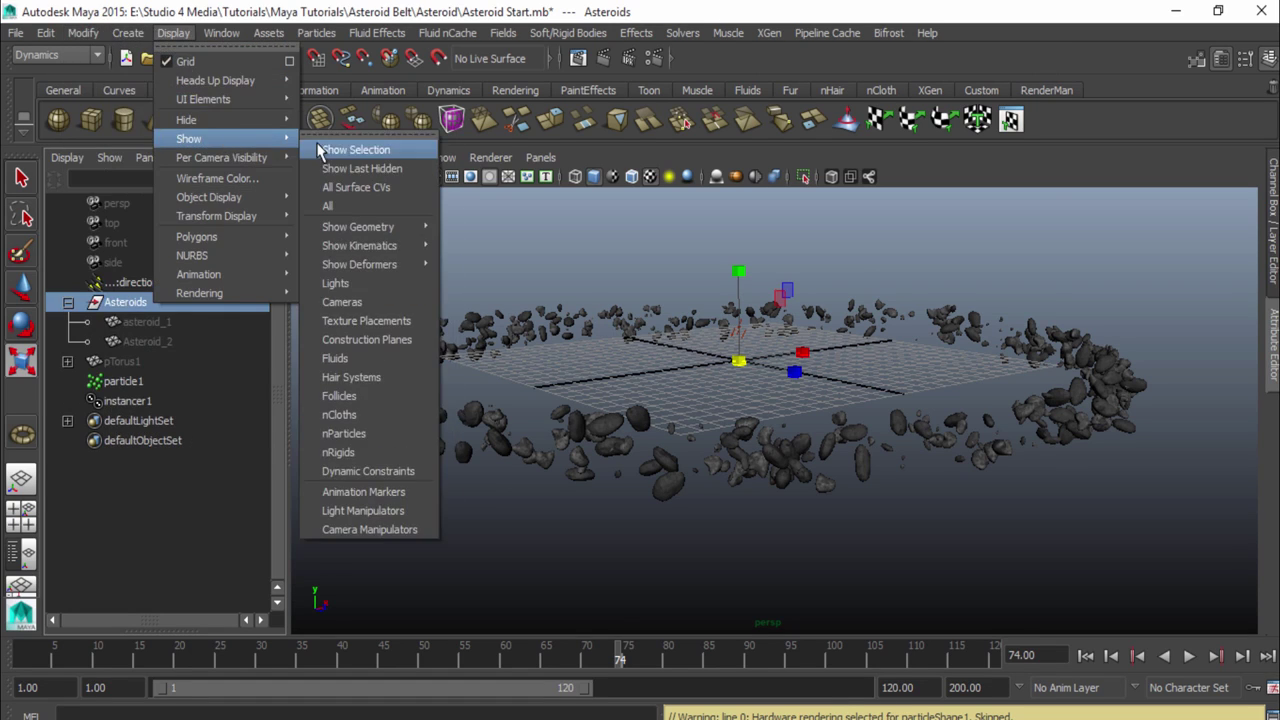
left_click(352, 150)
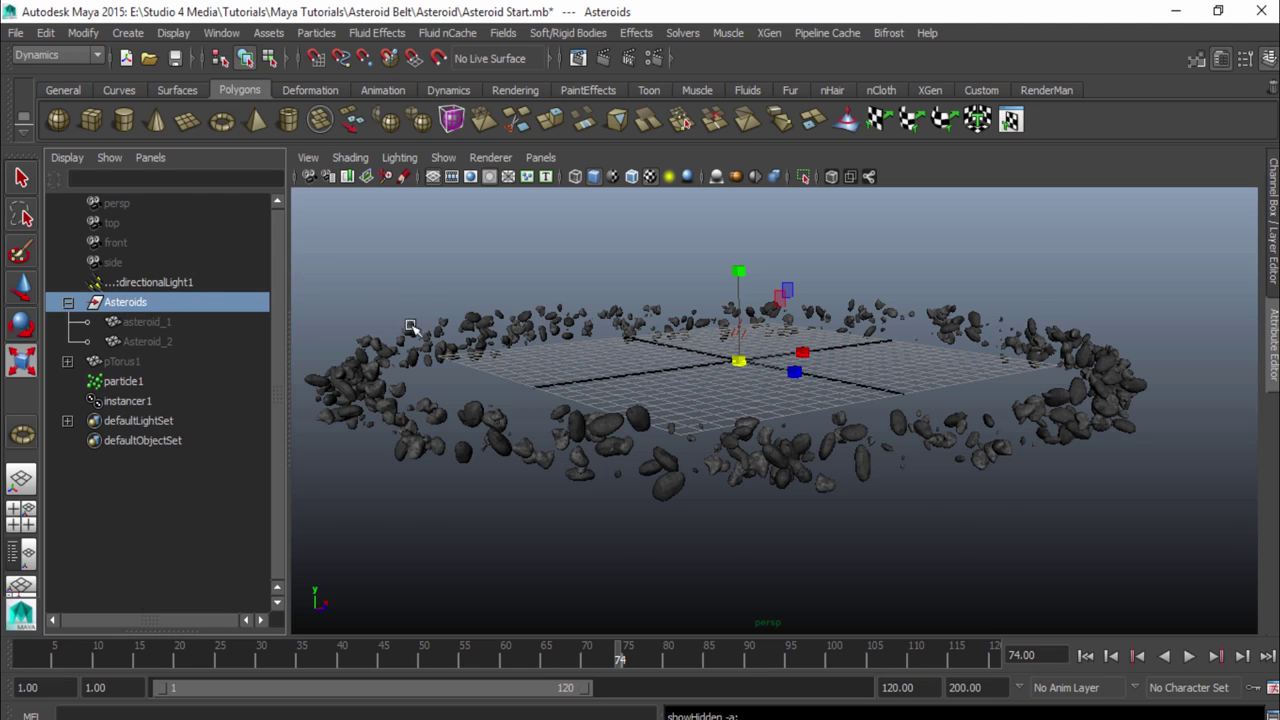
- Select asteroid_1 and Asteroid_2 and make them visible with Show Selection
scroll(400, 328, "up", 5)
left_click(150, 321)
left_click(171, 341, "shift")
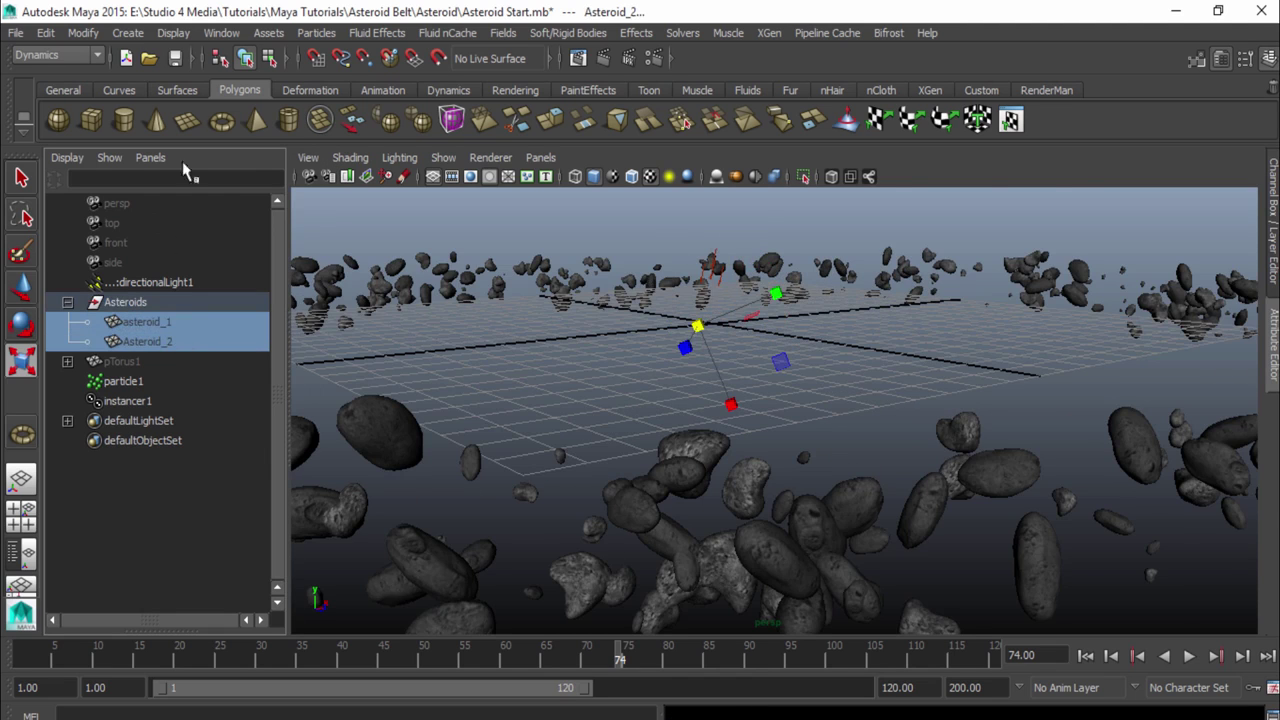
left_click(173, 33)
mouse_move(189, 138)
left_click(348, 149)
- In the full perspective view, scale down the two source asteroid models
scroll(690, 310, "up", 6)
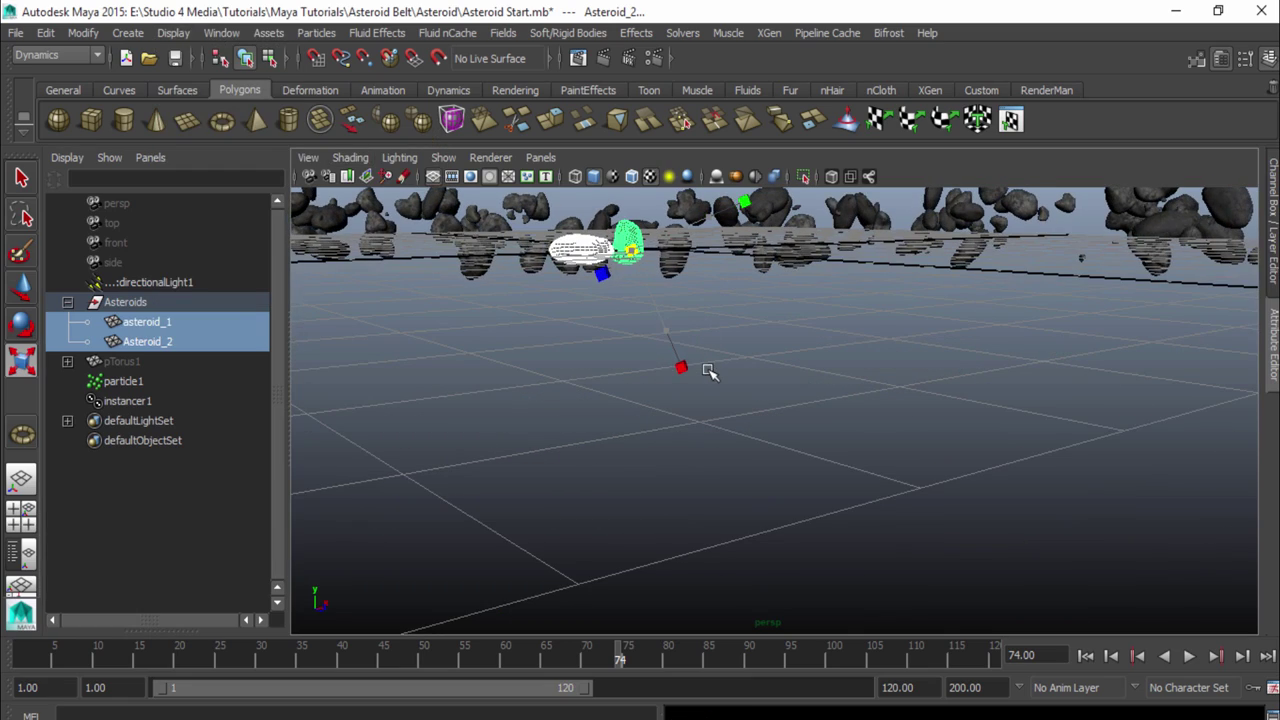
key("space")
left_click_drag(691, 346, 566, 490, "alt")
left_click_drag(663, 457, 633, 400, "alt")
- Set the particle emitter's Rate to 1000 particles per second
left_click_drag(955, 503, 923, 466, "alt")
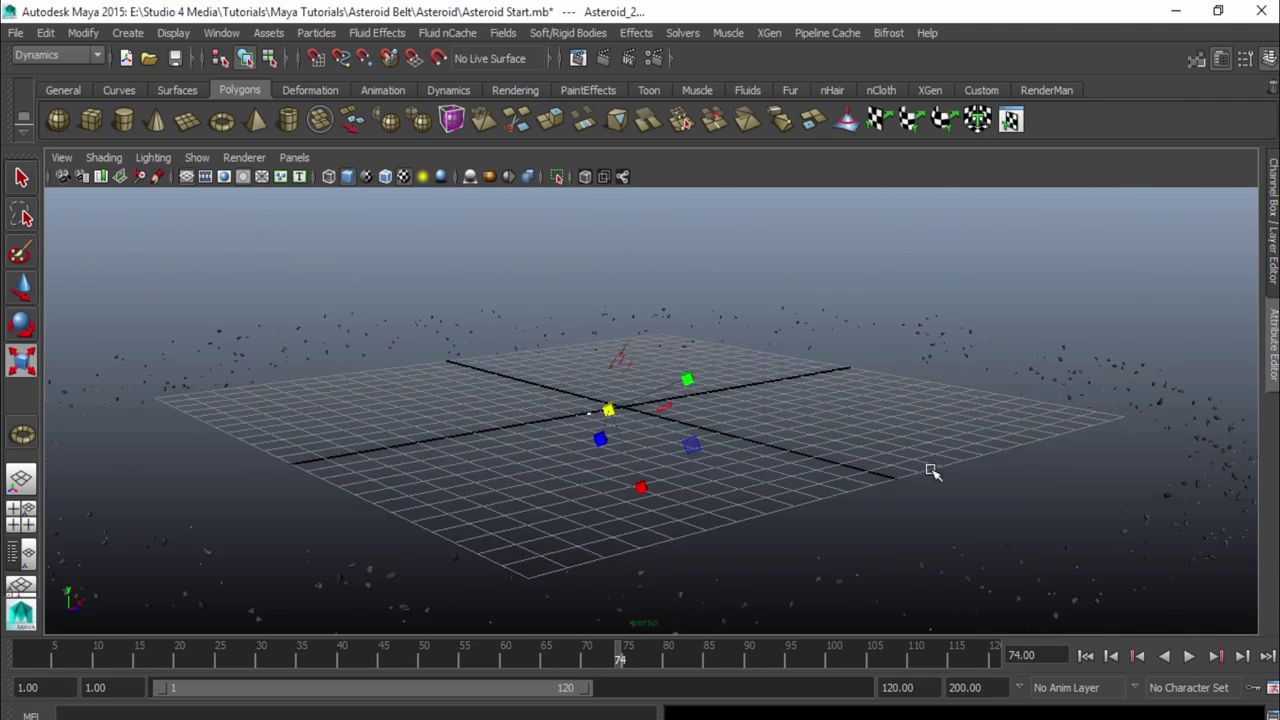
right_click_drag(923, 466, 840, 429, "alt")
left_click(1065, 428)
key("ctrl+a")
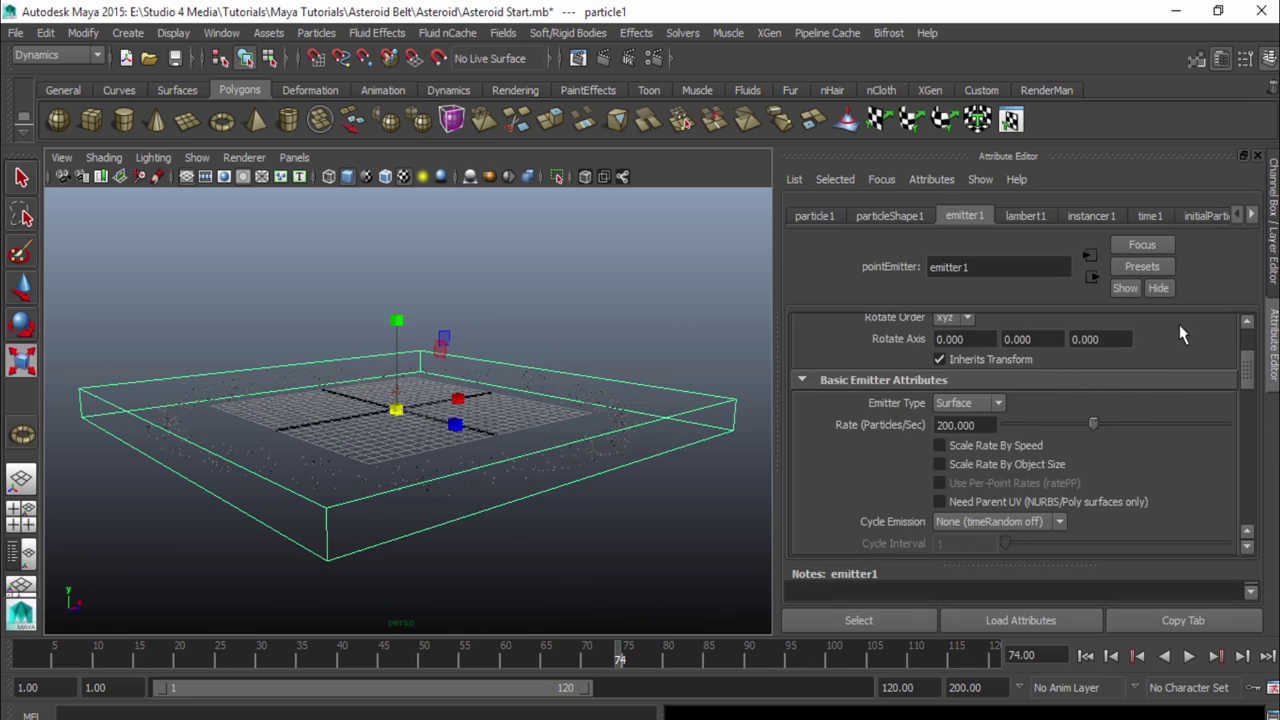
scroll(1010, 430, "down", 3)
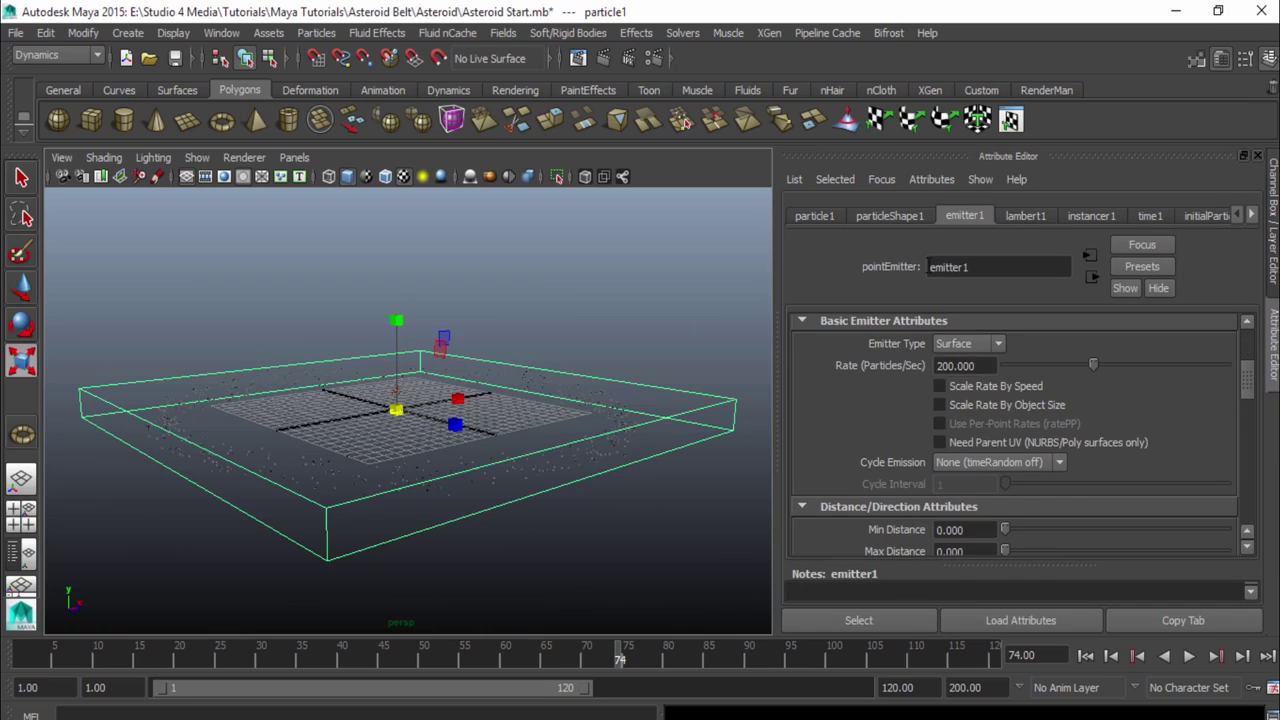
left_click(958, 366)
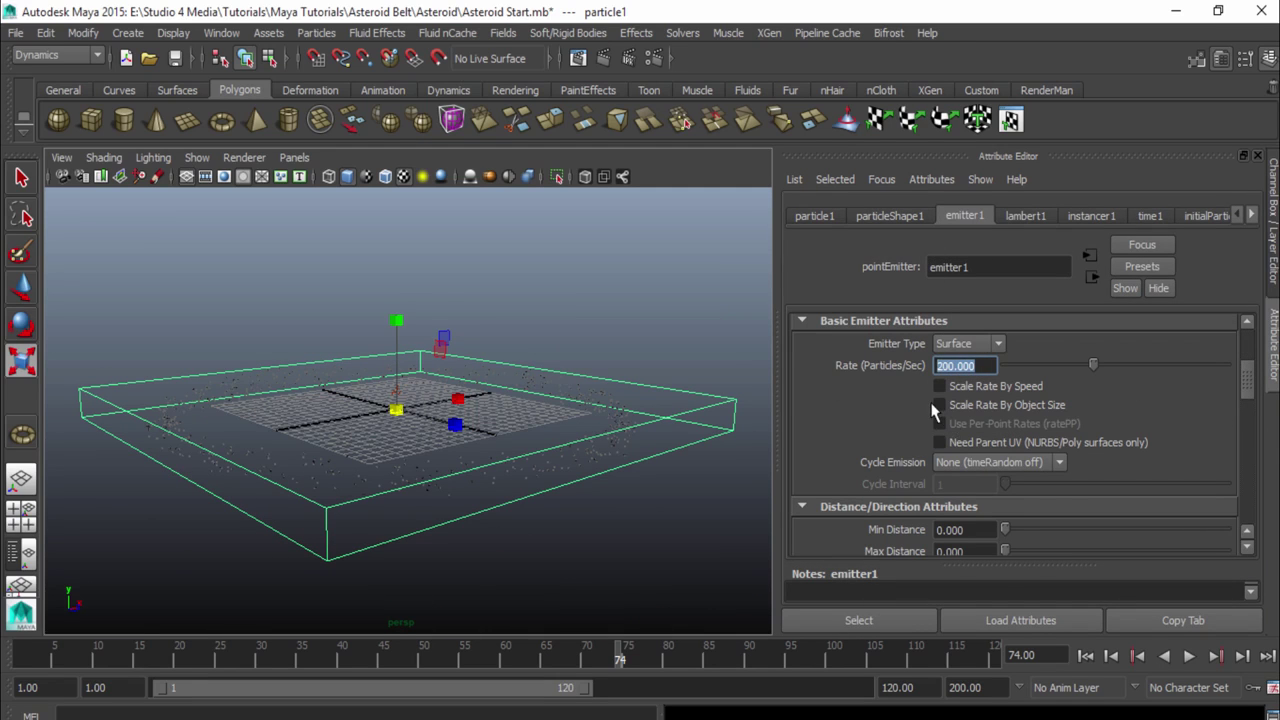
type("1000")
key("Return")
scroll(933, 412, "down", 5)
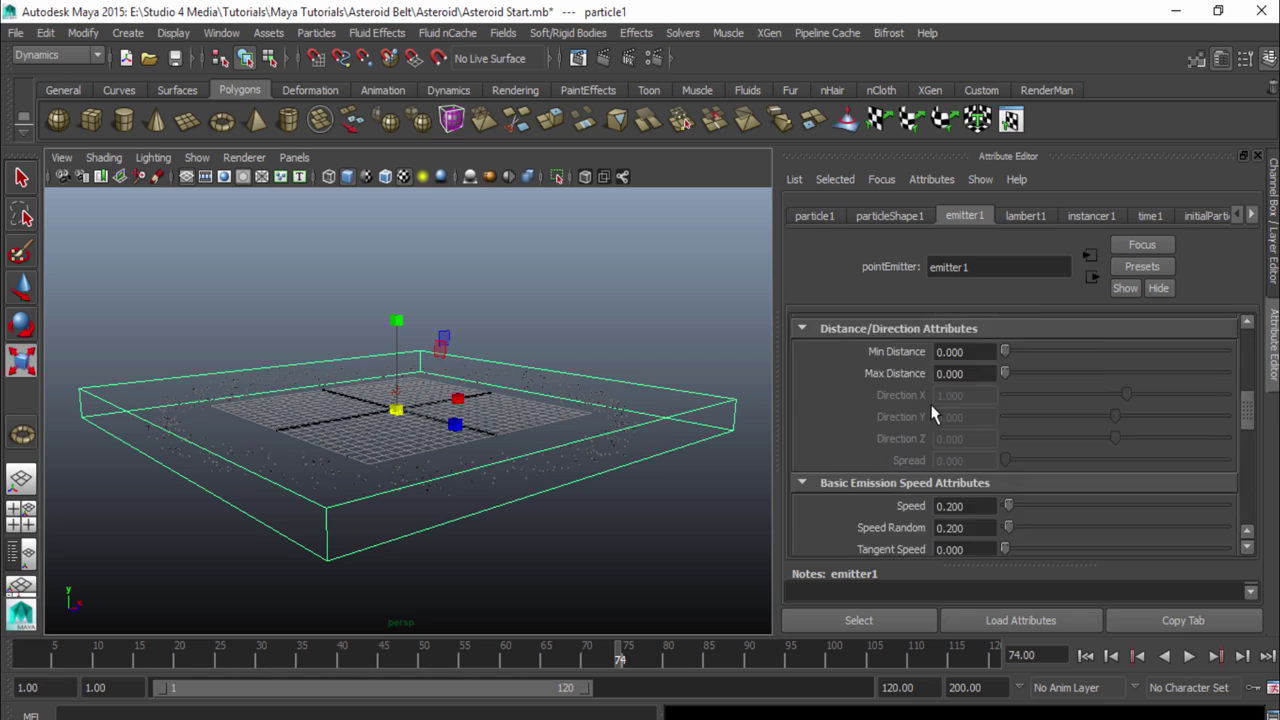
- Replay the simulation to frame 69 and test-render the ring from a high view over the grid
left_click(1088, 656)
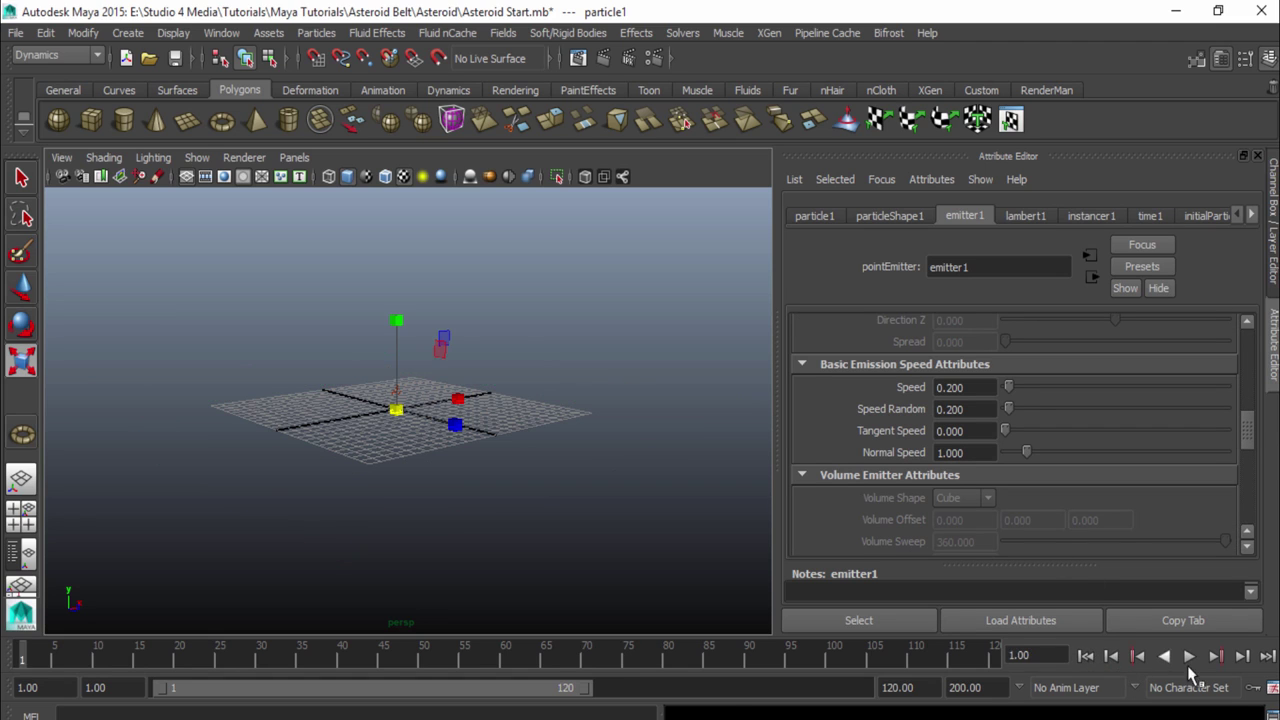
left_click(1189, 656)
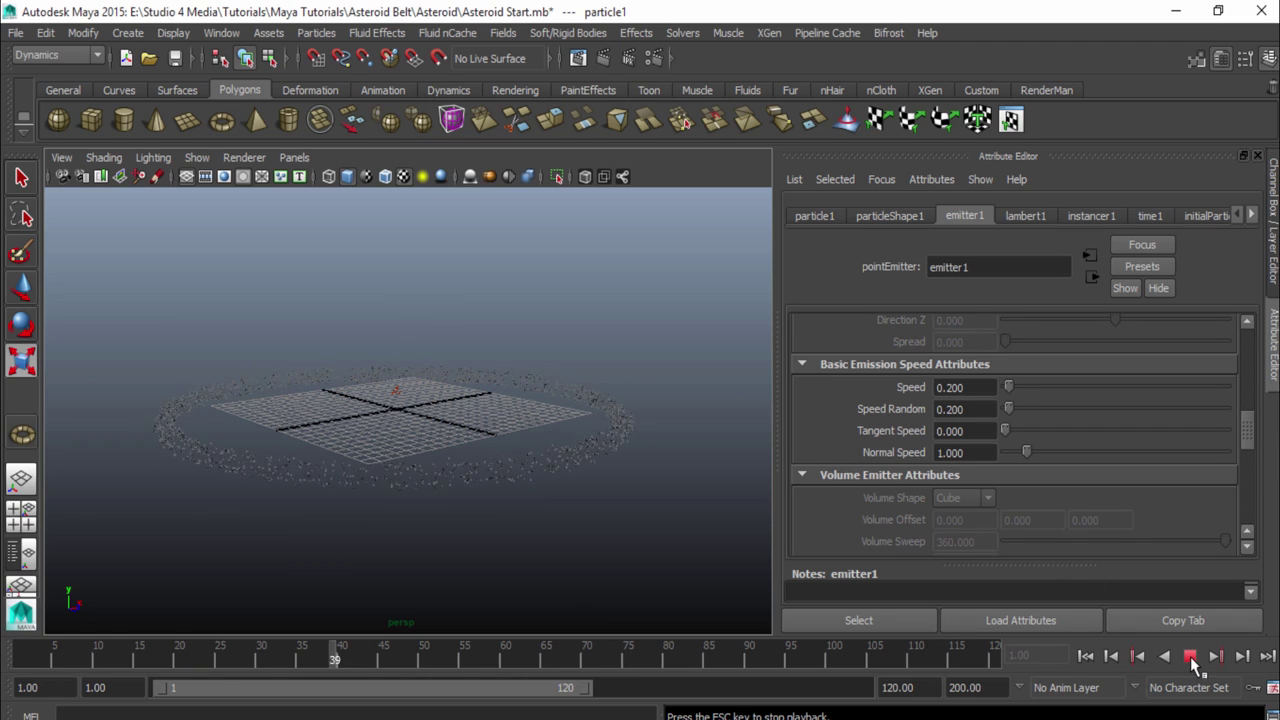
left_click(1189, 656)
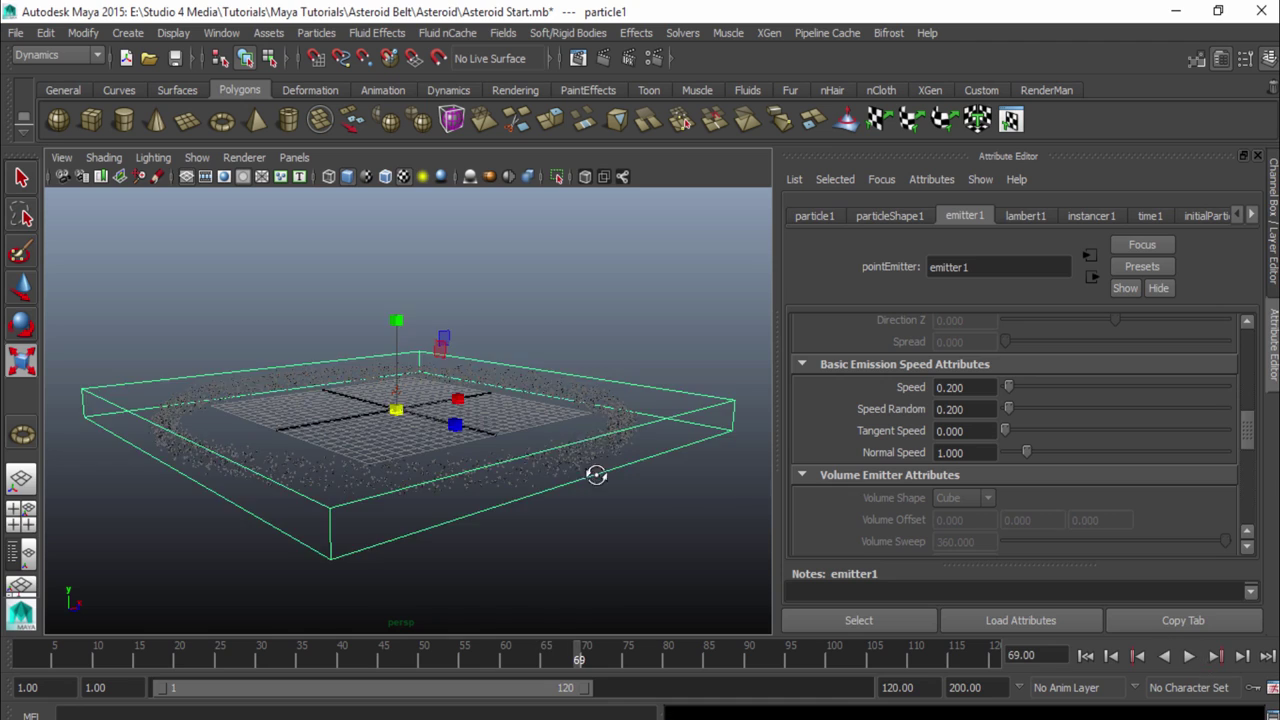
left_click(666, 331)
left_click_drag(589, 478, 640, 480, "alt")
key("ctrl+a")
left_click_drag(843, 429, 877, 475, "alt")
right_click_drag(877, 475, 949, 534, "alt")
left_click_drag(949, 534, 860, 468, "alt")
left_click(603, 58)
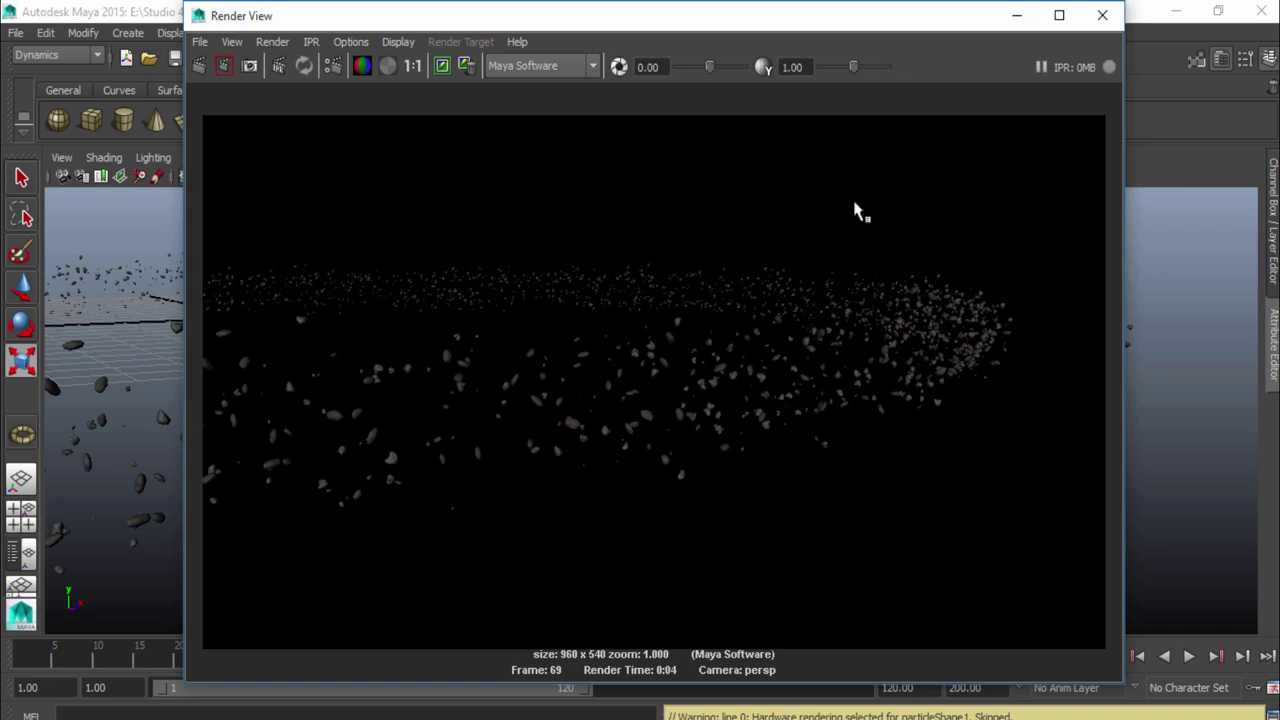
left_click(1102, 15)
- Continue playback to frame 105 and render that frame of the smaller-asteroid belt
left_click_drag(1002, 293, 965, 310, "alt")
left_click(1189, 656)
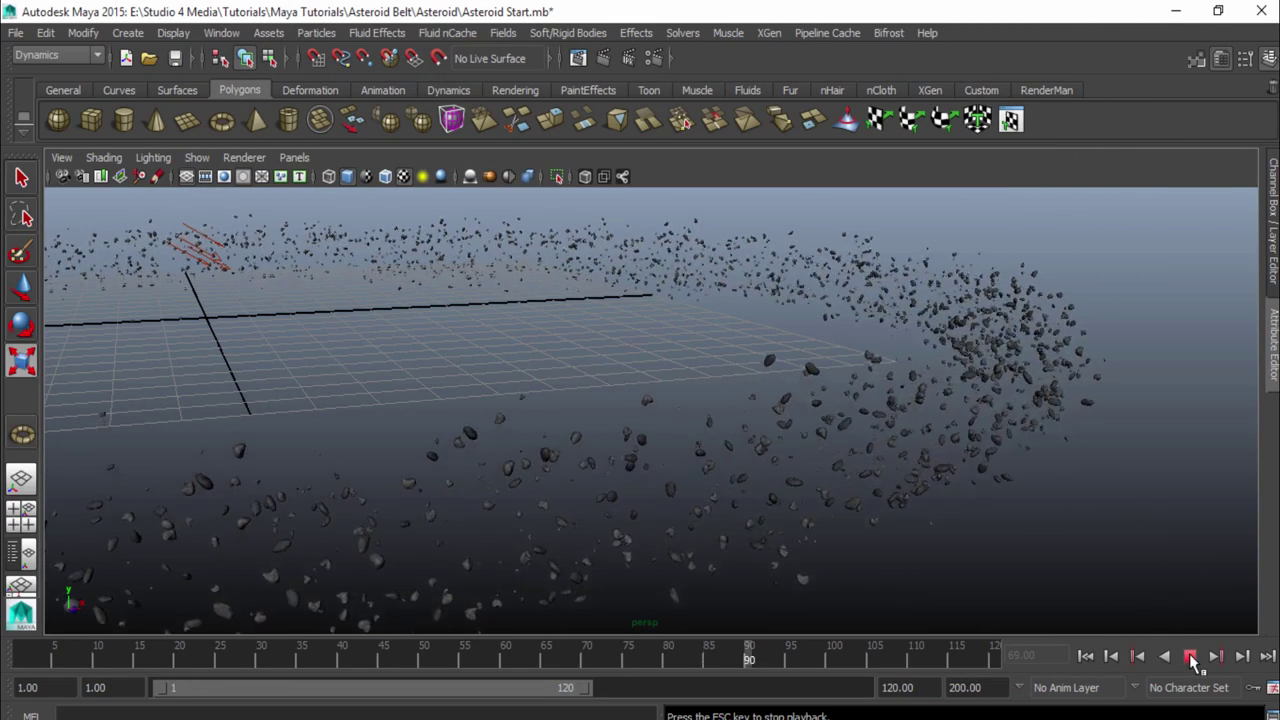
left_click(1190, 656)
left_click_drag(790, 515, 752, 525, "alt")
left_click(603, 58)
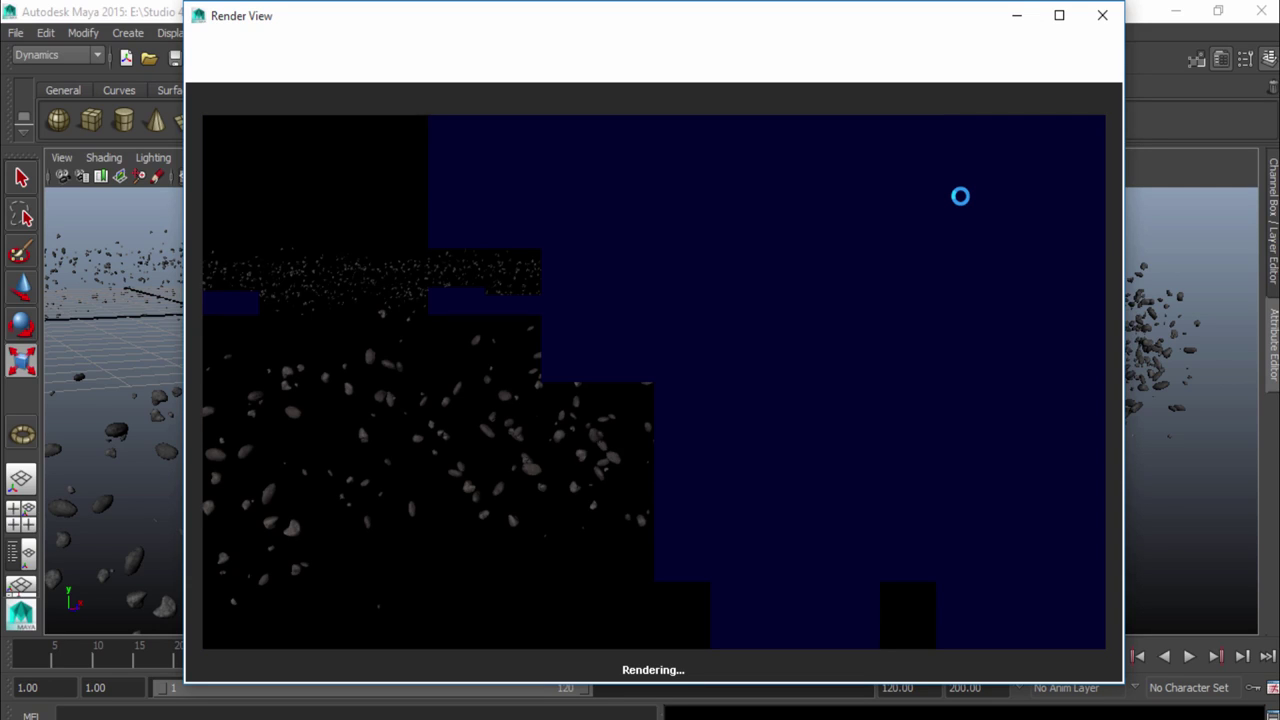
- Close the render window and change emitter1's Rate to 2000 particles per second
left_click(1101, 16)
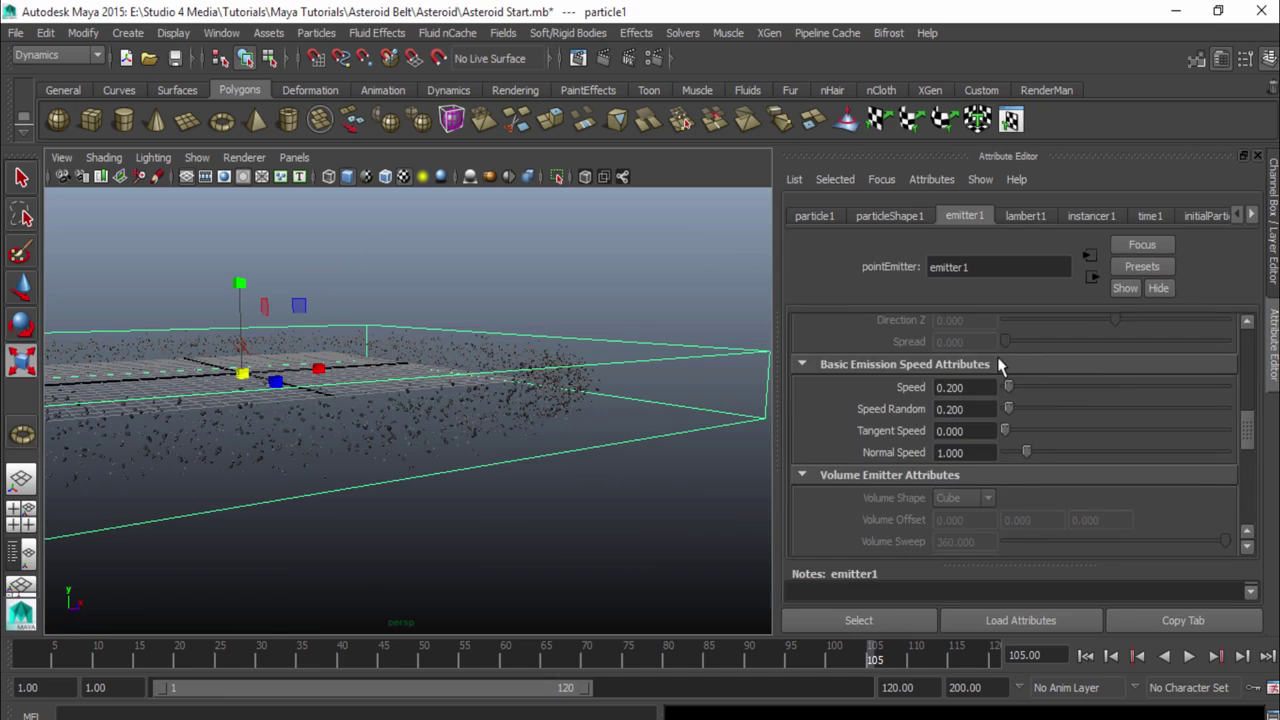
scroll(998, 366, "up", 6)
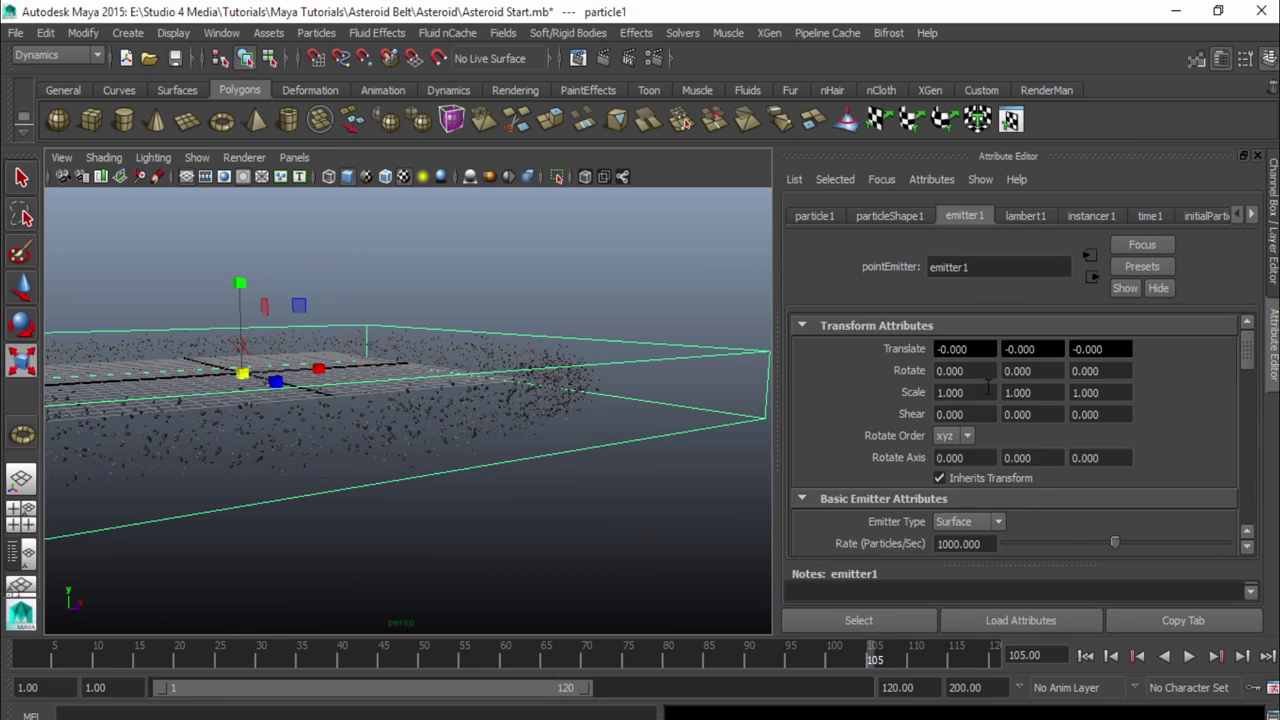
scroll(988, 405, "down", 2)
scroll(986, 404, "up", 1)
left_click_drag(990, 425, 922, 426)
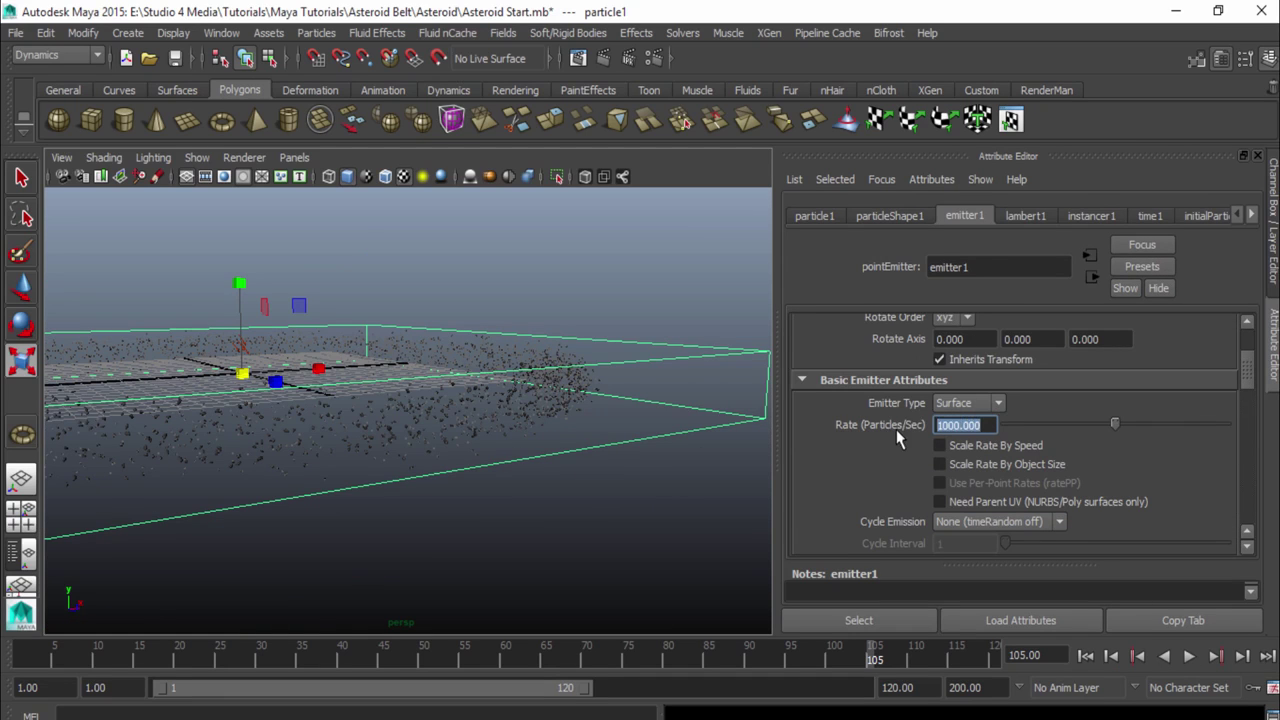
type("2000")
key("Return")
- Replay the simulation to frame 55 and orbit to an edge-on view of the denser ring
left_click(1085, 656)
left_click(1185, 659)
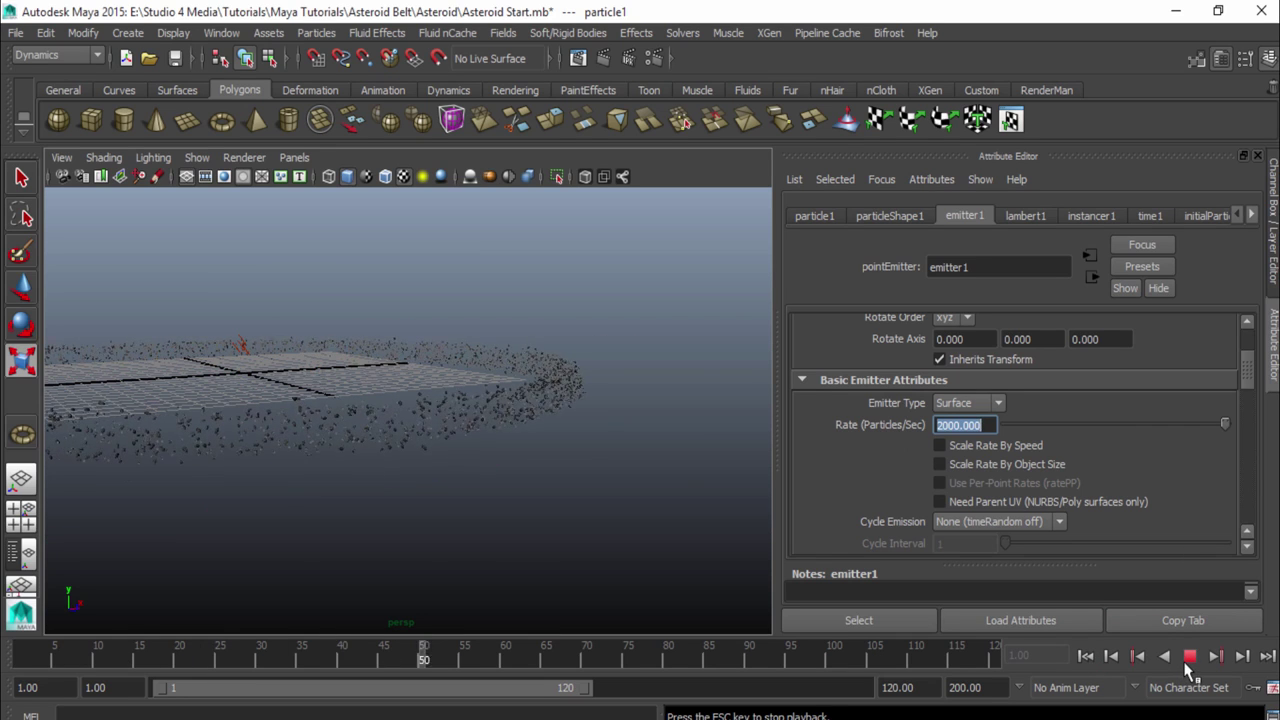
left_click(1188, 657)
left_click_drag(600, 500, 470, 475, "alt")
key("ctrl+a")
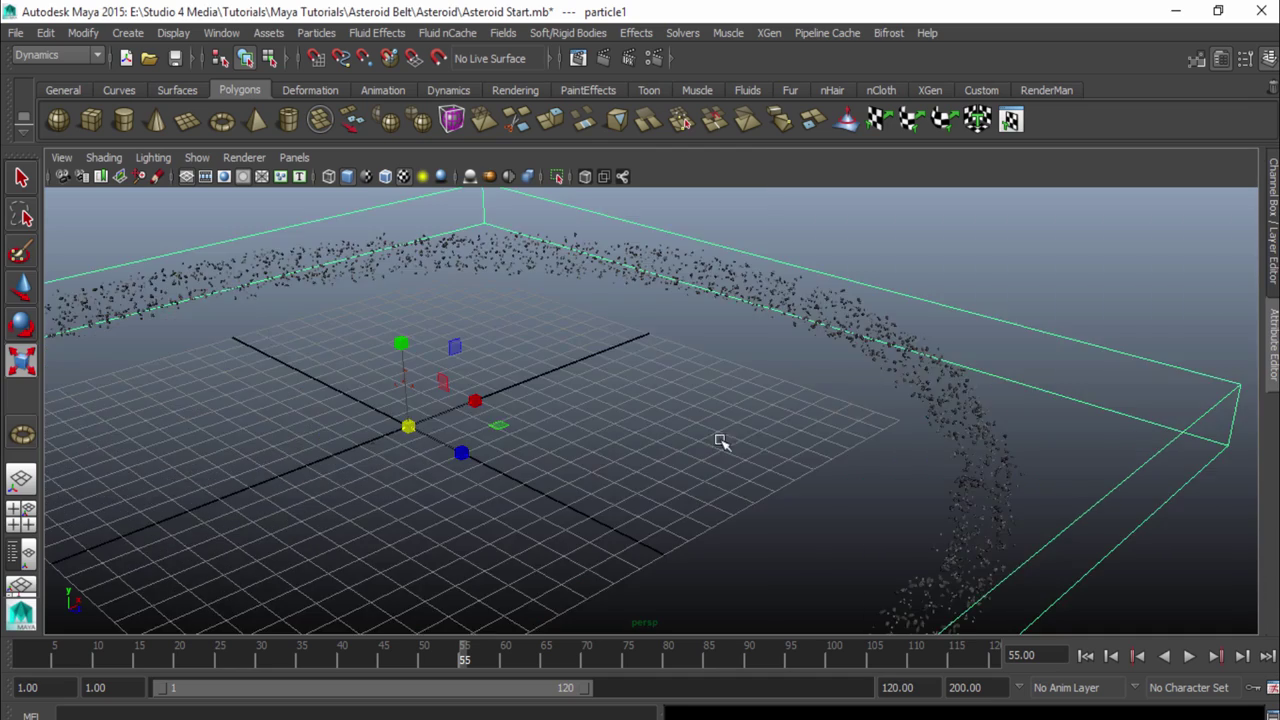
left_click_drag(714, 443, 729, 400, "alt")
left_click(565, 445)
left_click_drag(565, 445, 258, 350, "alt")
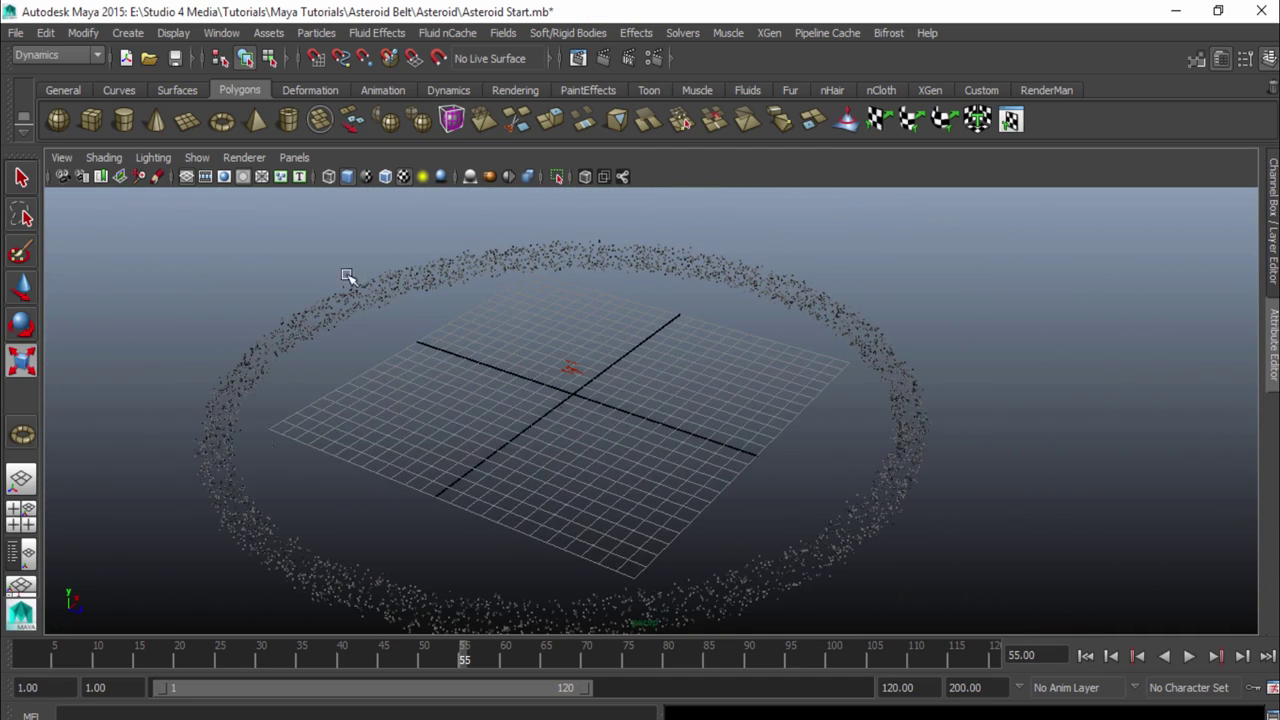
left_click_drag(646, 509, 491, 371, "alt")
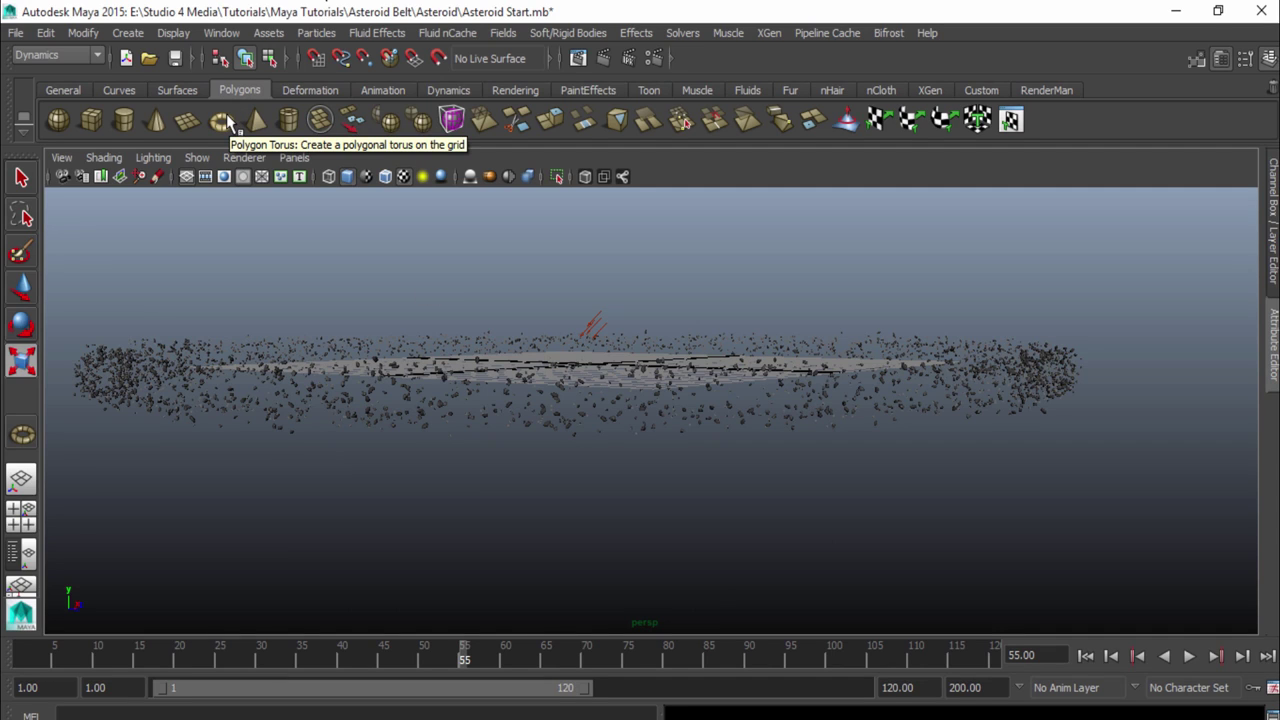
- Tumble to an angled view above the grid and render frame 55 in Render View
left_click(224, 124)
left_click_drag(588, 413, 780, 260, "alt")
left_click(622, 58)
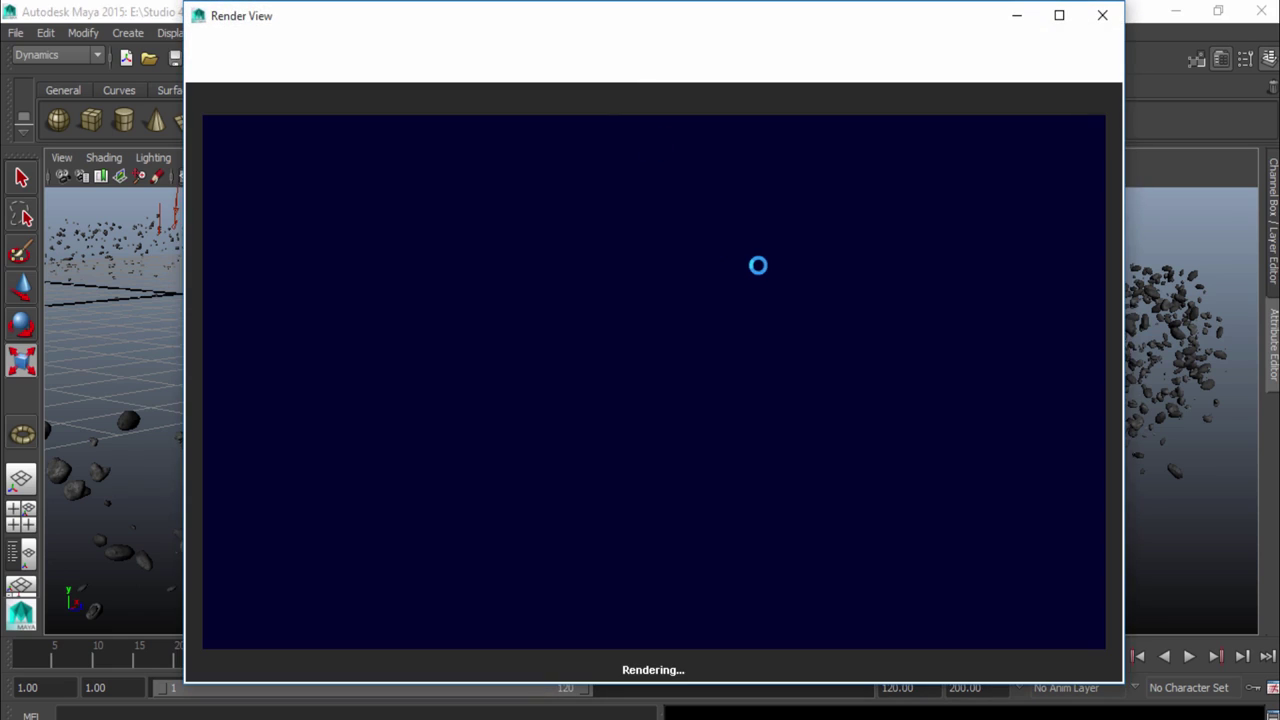